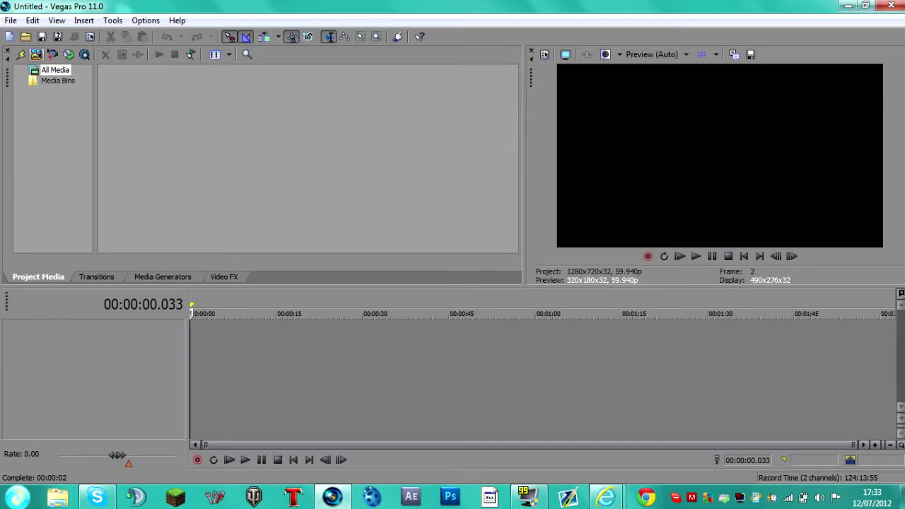
Step: Open the media import and look through the HD PVR recordings folder in the Videos library for a clip
{"action": "left_click", "coordinate": [36, 54]}
{"action": "left_click", "coordinate": [38, 144]}
{"action": "double_click", "coordinate": [565, 64]}
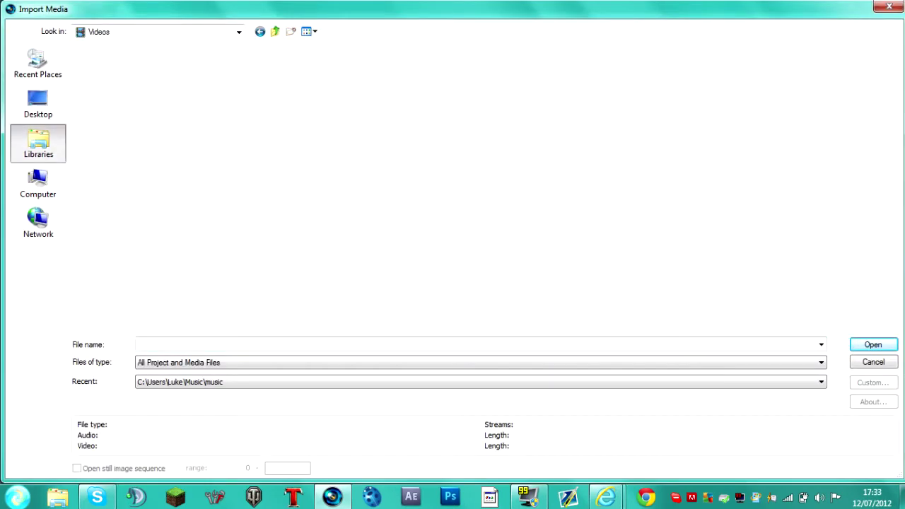
{"action": "double_click", "coordinate": [107, 99]}
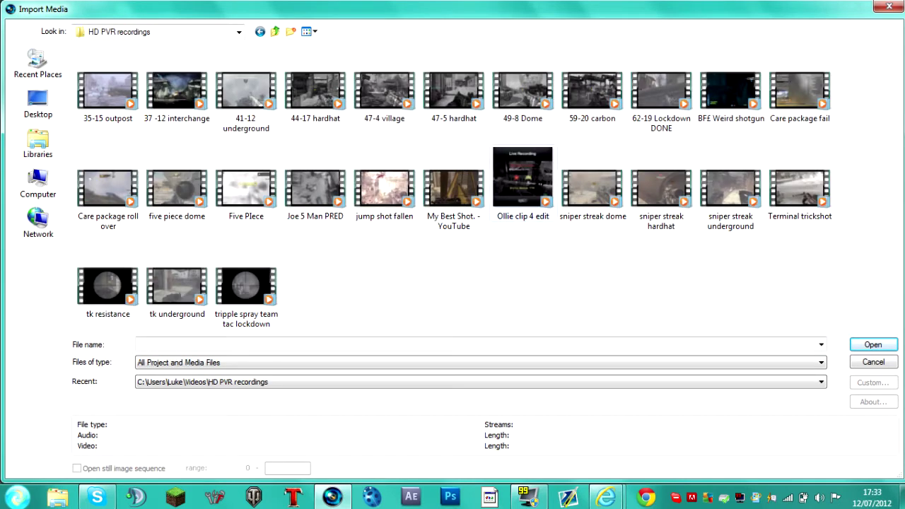
{"action": "left_click", "coordinate": [453, 189]}
{"action": "left_click", "coordinate": [385, 190]}
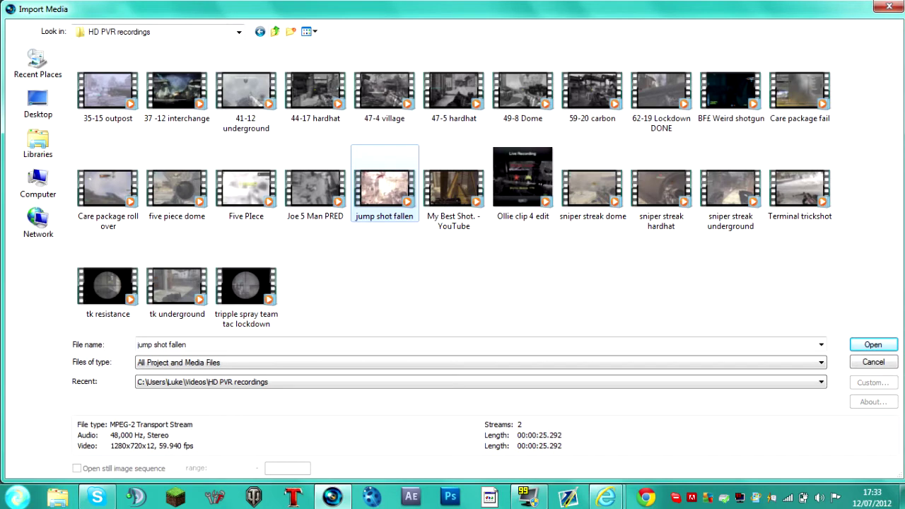
{"action": "left_click", "coordinate": [275, 31]}
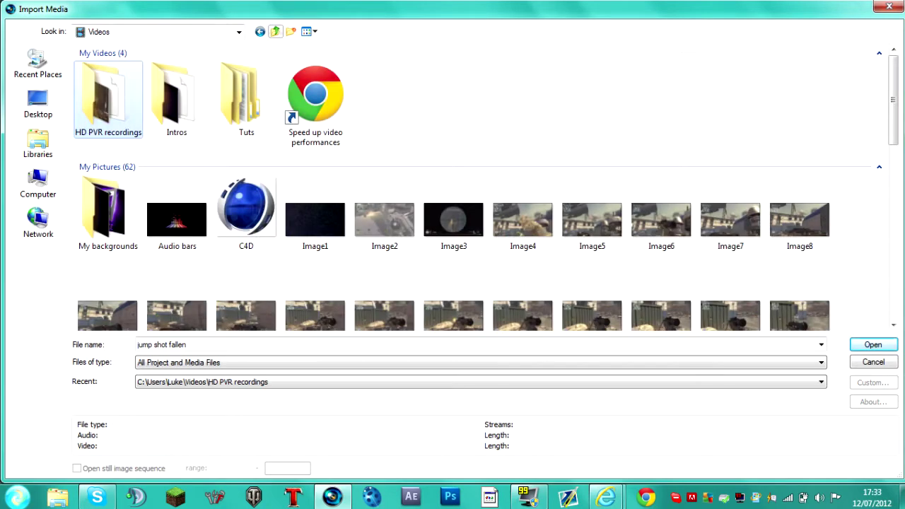
{"action": "left_click", "coordinate": [275, 32]}
Step: Import the Steezus @ Quarry clip from the Steezus ep folder inside the desktop's Clan folder and place it at the timeline's start
{"action": "left_click", "coordinate": [38, 102]}
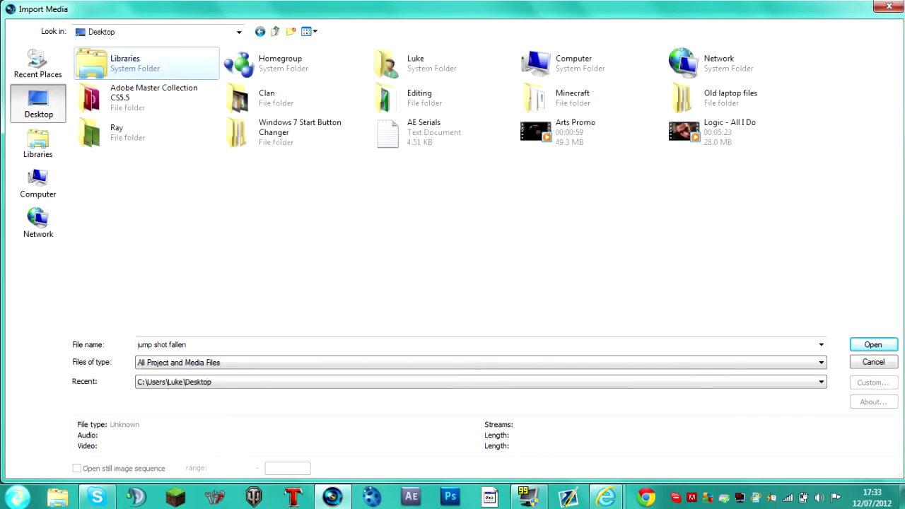
{"action": "double_click", "coordinate": [294, 97]}
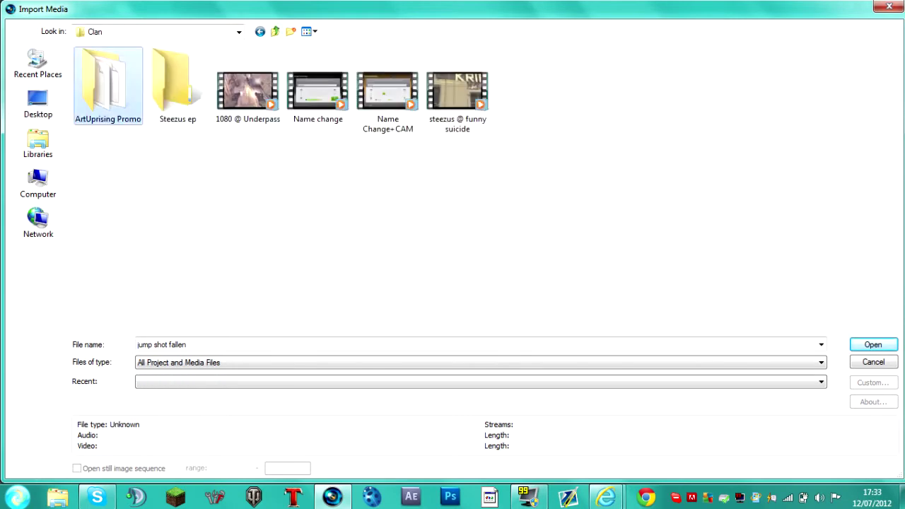
{"action": "double_click", "coordinate": [125, 91]}
{"action": "left_click", "coordinate": [275, 31]}
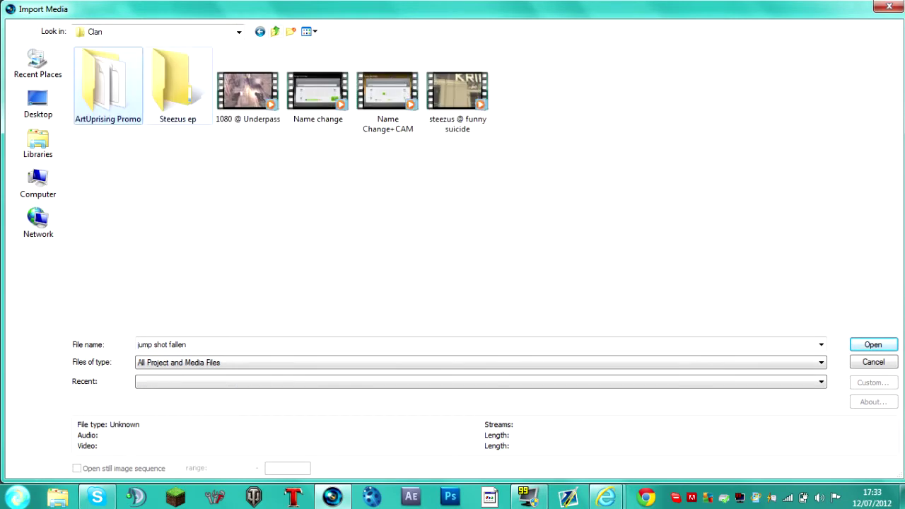
{"action": "double_click", "coordinate": [177, 86]}
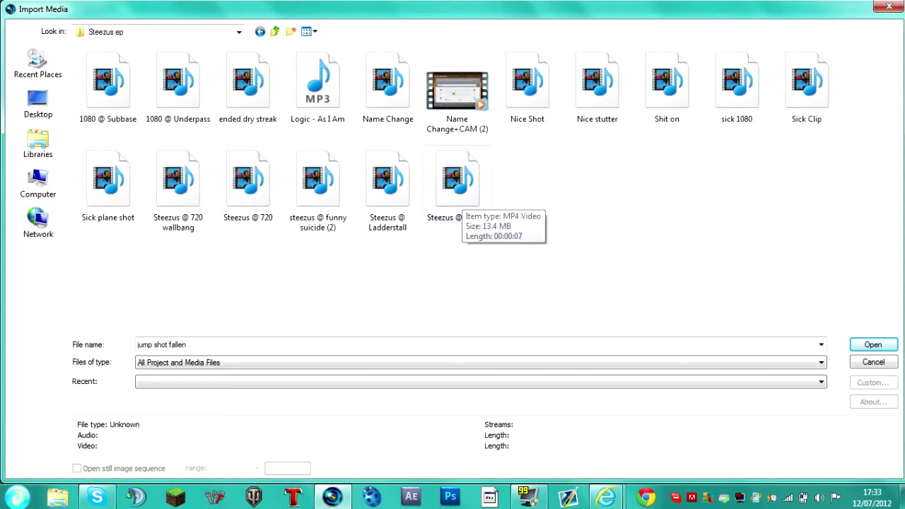
{"action": "left_click", "coordinate": [461, 196]}
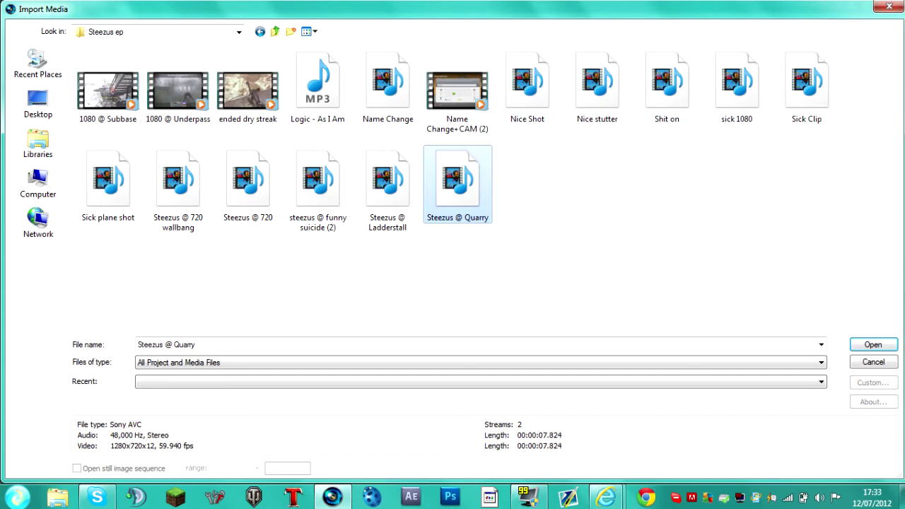
{"action": "left_click", "coordinate": [873, 344]}
{"action": "left_click_drag", "start_coordinate": [133, 93], "coordinate": [192, 354]}
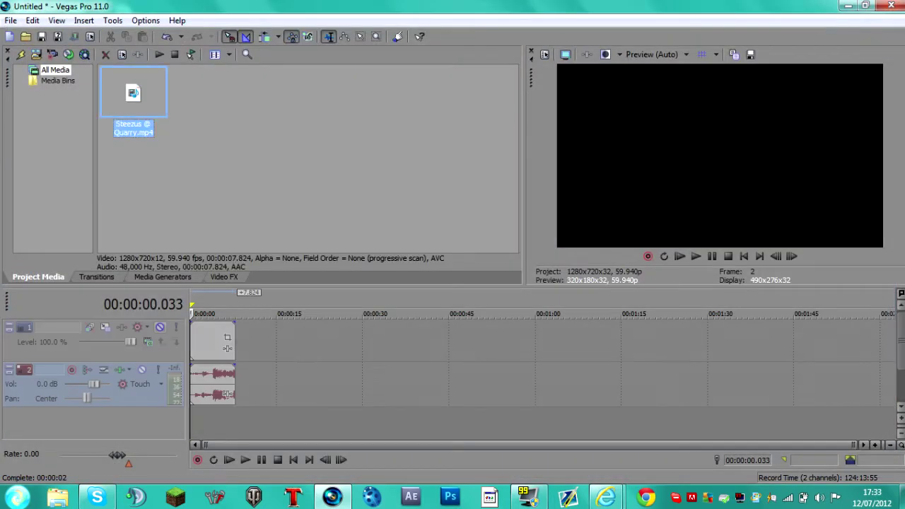
Step: Enable Reduce interlace flicker and choose Disable resample in the video event's properties
{"action": "left_click", "coordinate": [196, 346]}
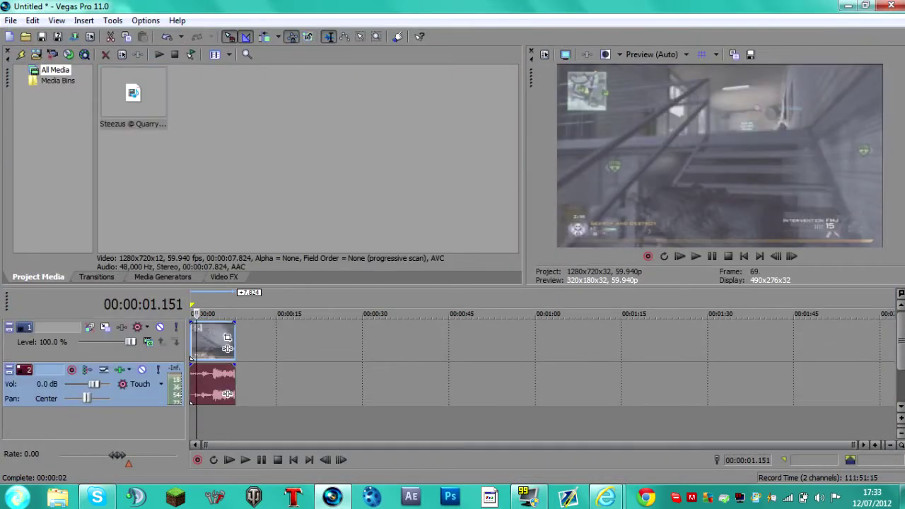
{"action": "right_click", "coordinate": [198, 347]}
{"action": "left_click", "coordinate": [219, 471]}
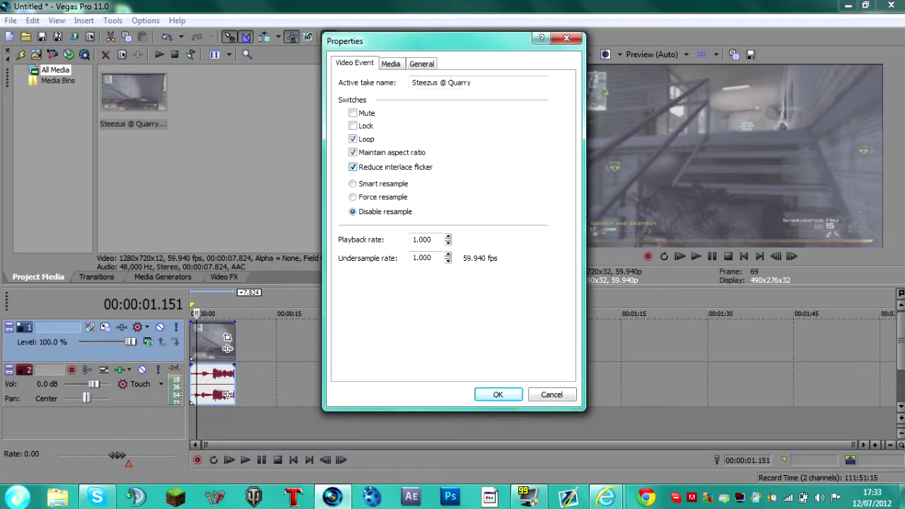
{"action": "key", "text": "Return"}
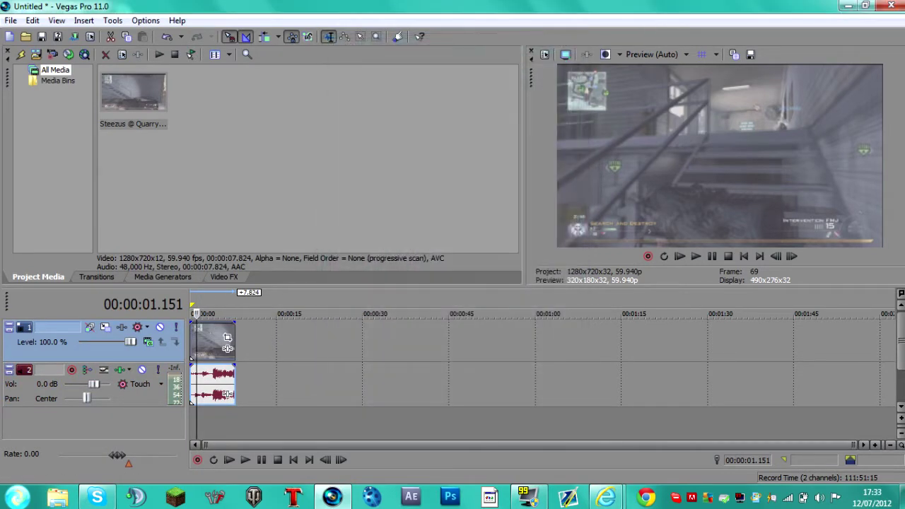
Step: Apply the PVR preset in the Event Pan/Crop settings of the Steezus @ Quarry video event
{"action": "left_click", "coordinate": [227, 337]}
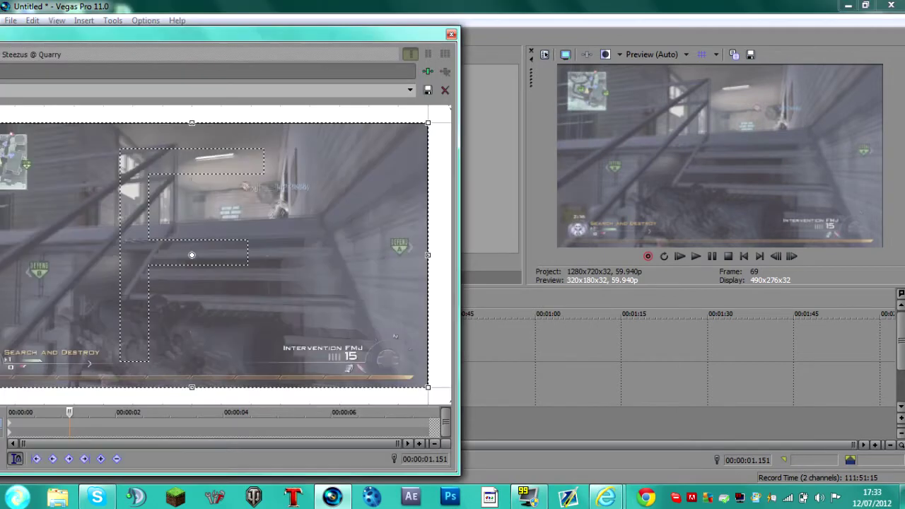
{"action": "left_click", "coordinate": [409, 90]}
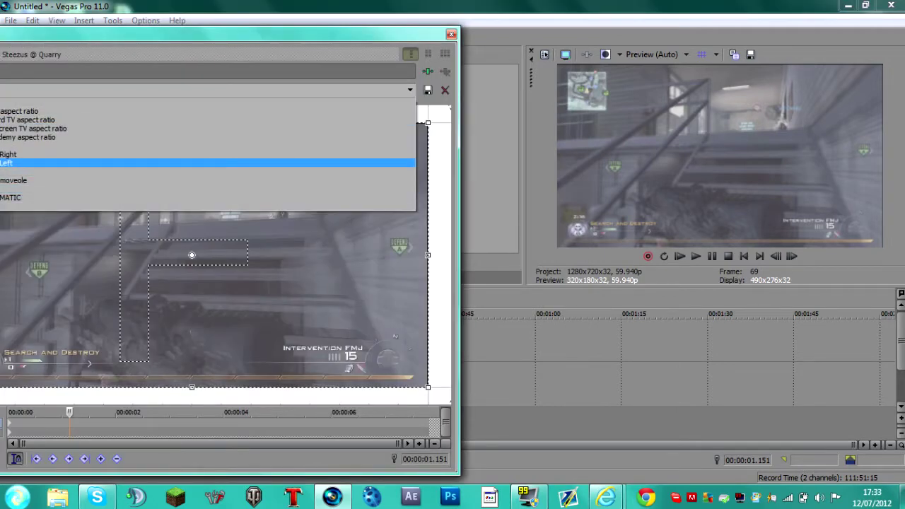
{"action": "key", "text": "Escape"}
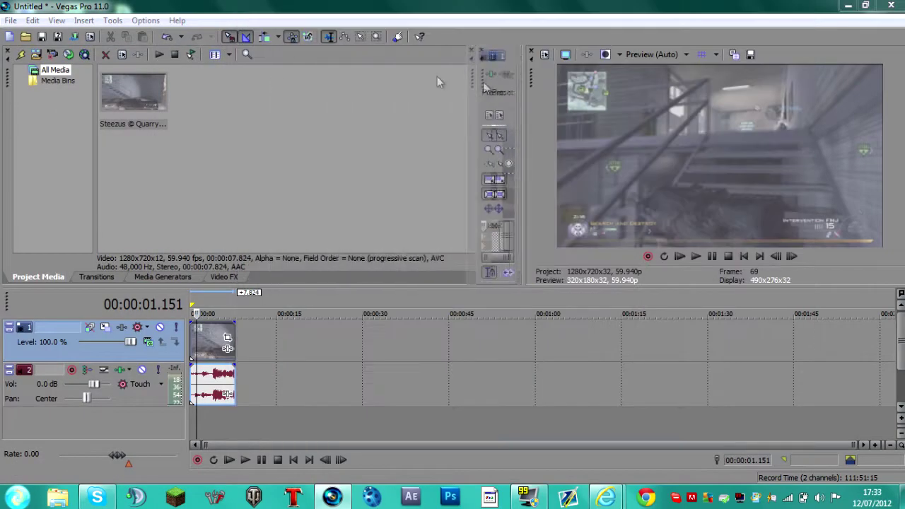
{"action": "left_click_drag", "start_coordinate": [486, 113], "coordinate": [403, 122]}
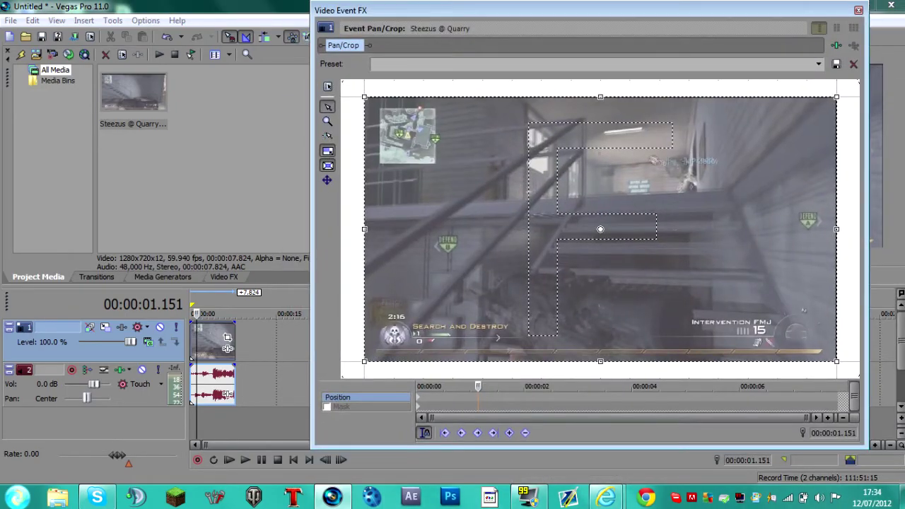
{"action": "left_click", "coordinate": [836, 45]}
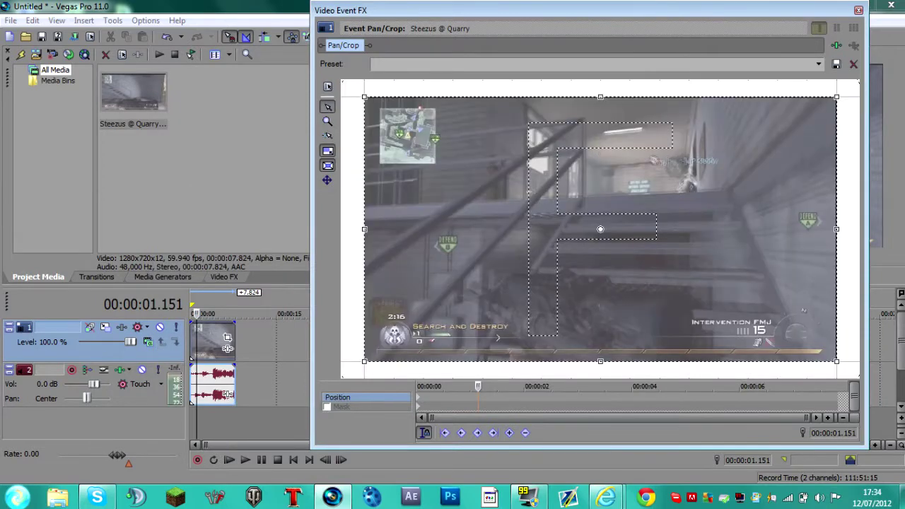
{"action": "left_click", "coordinate": [818, 64]}
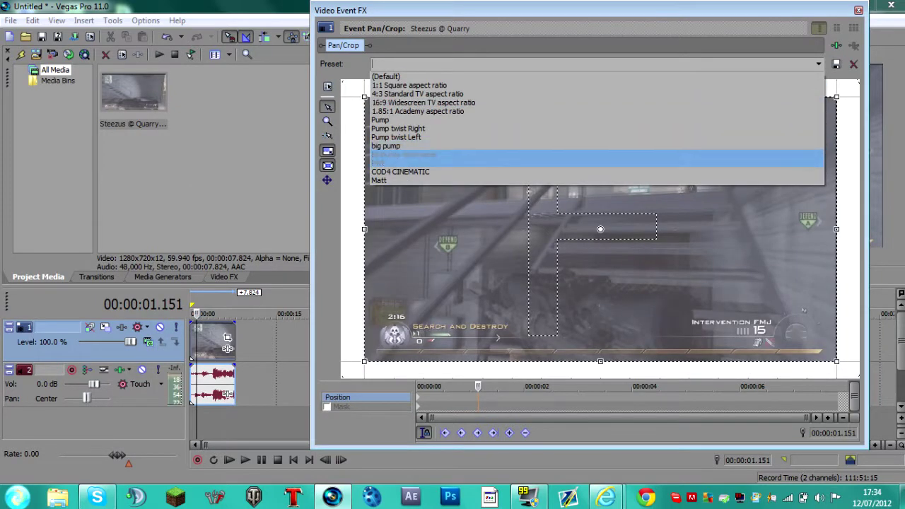
{"action": "left_click", "coordinate": [495, 164]}
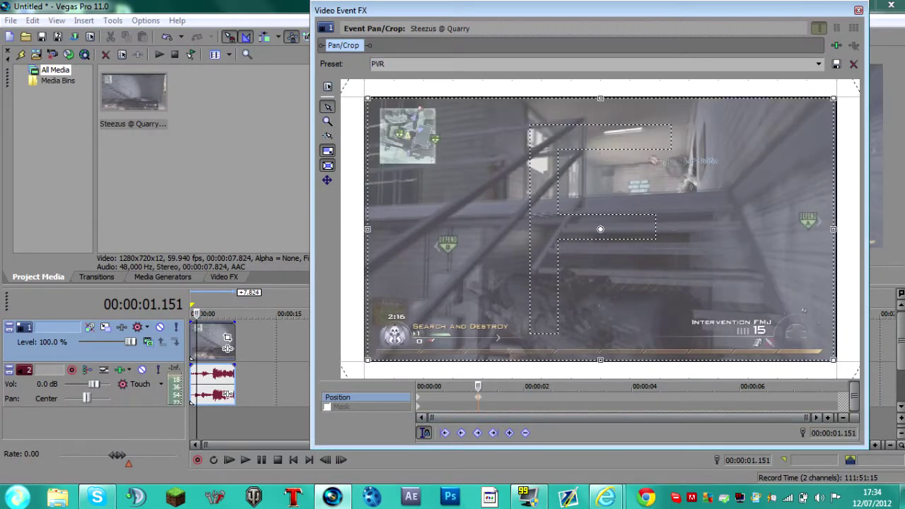
{"action": "key", "text": "Home"}
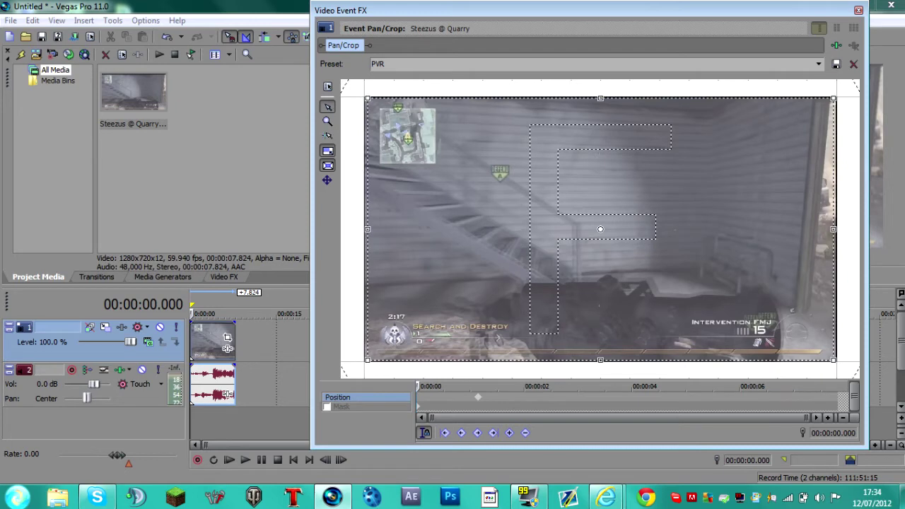
{"action": "left_click", "coordinate": [858, 10]}
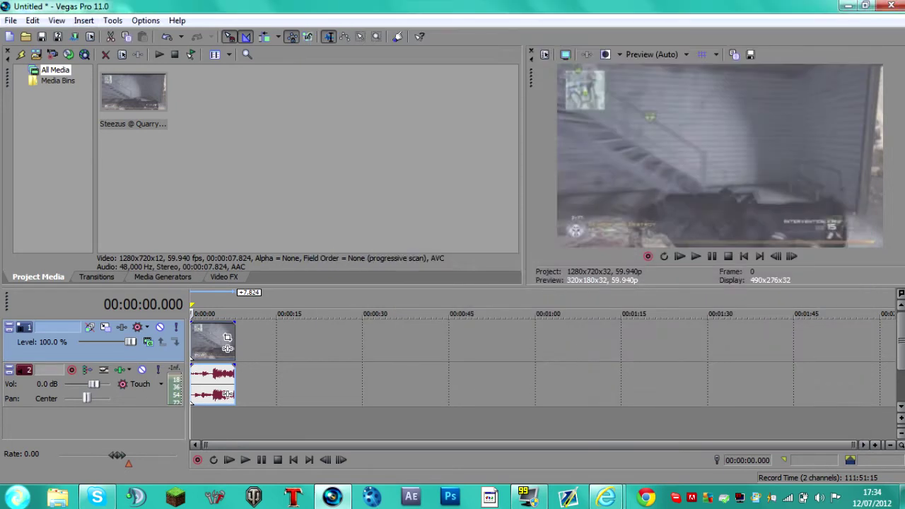
Step: Delete the clip's audio event from track 2, keeping its video event
{"action": "left_click", "coordinate": [203, 385]}
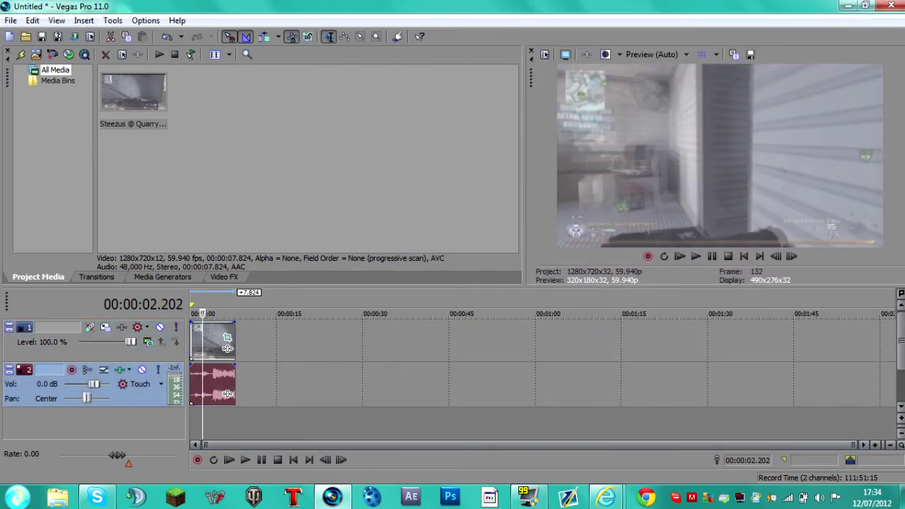
{"action": "key", "text": "Delete"}
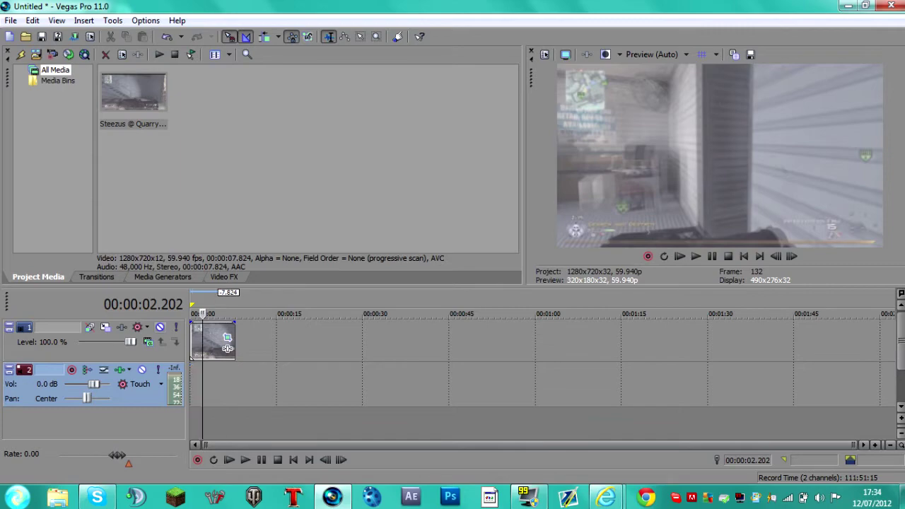
Step: Import Pegboard Nerds - Disconnected (Original Mix) from the music folder in the Music library and place it at the start of track 2
{"action": "left_click", "coordinate": [36, 54]}
{"action": "left_click", "coordinate": [38, 145]}
{"action": "double_click", "coordinate": [252, 62]}
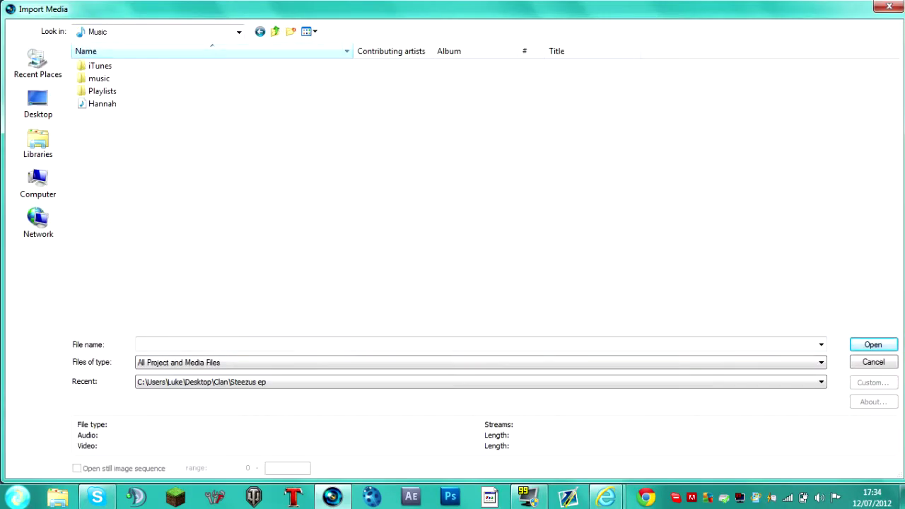
{"action": "double_click", "coordinate": [262, 79]}
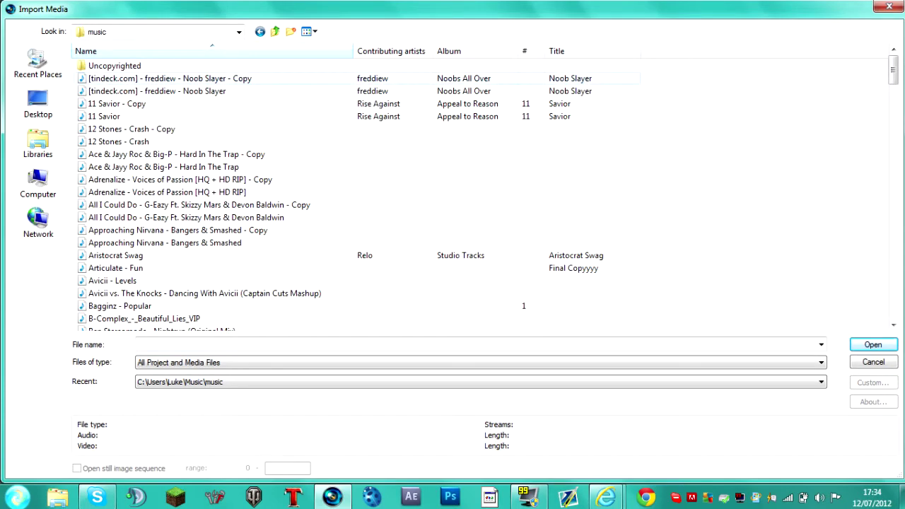
{"action": "key", "text": "p"}
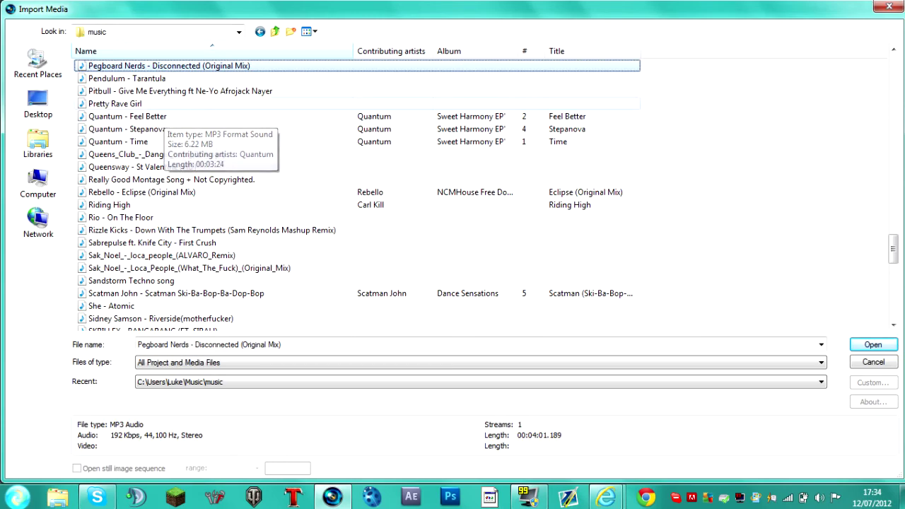
{"action": "key", "text": "F2"}
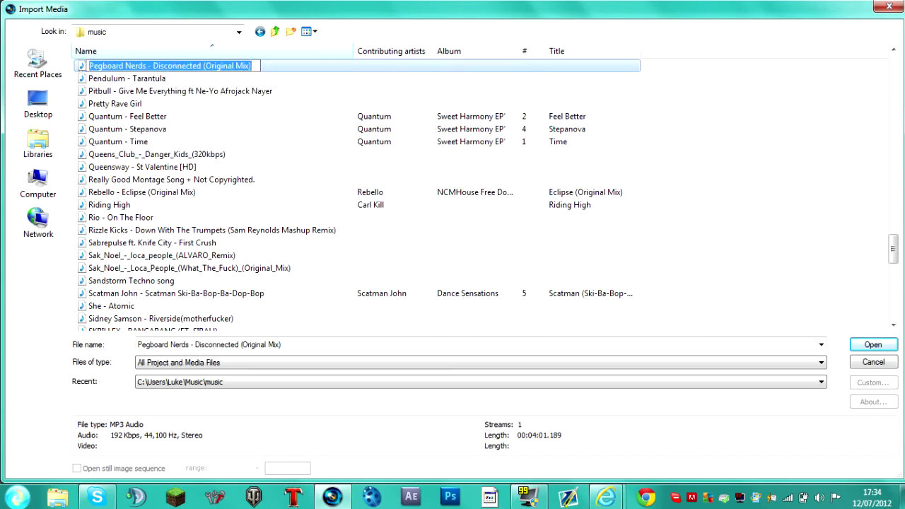
{"action": "key", "text": "Escape"}
{"action": "key", "text": "Return"}
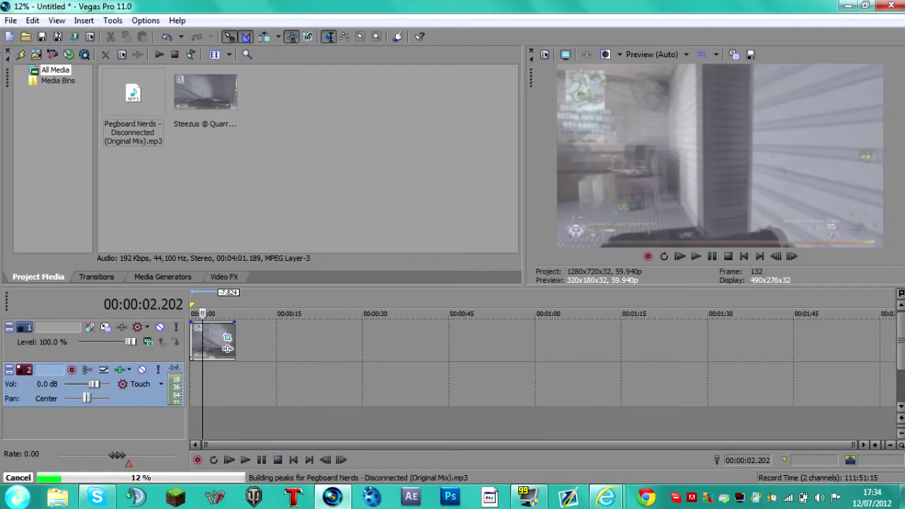
{"action": "left_click_drag", "start_coordinate": [227, 347], "coordinate": [212, 346]}
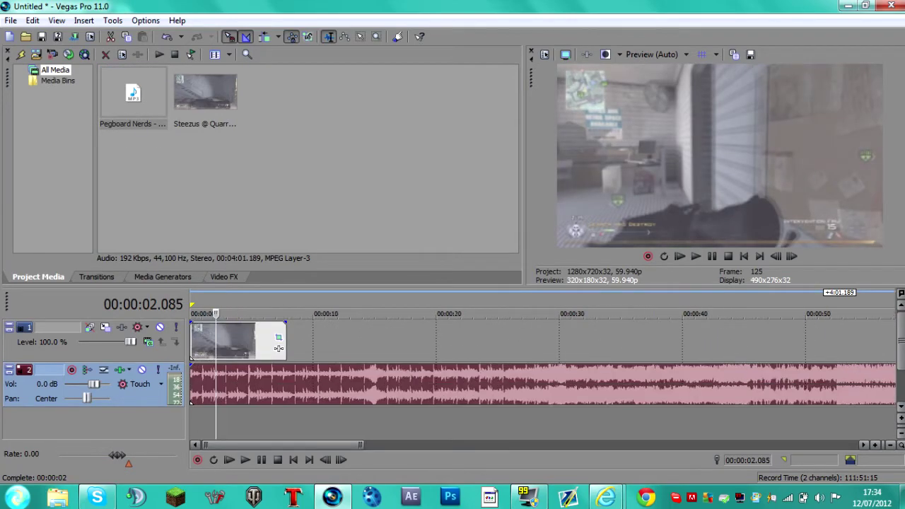
Step: Listen to the music from 00:00:46.129 to about one minute, examining the waveform for the section to use
{"action": "left_click", "coordinate": [404, 384]}
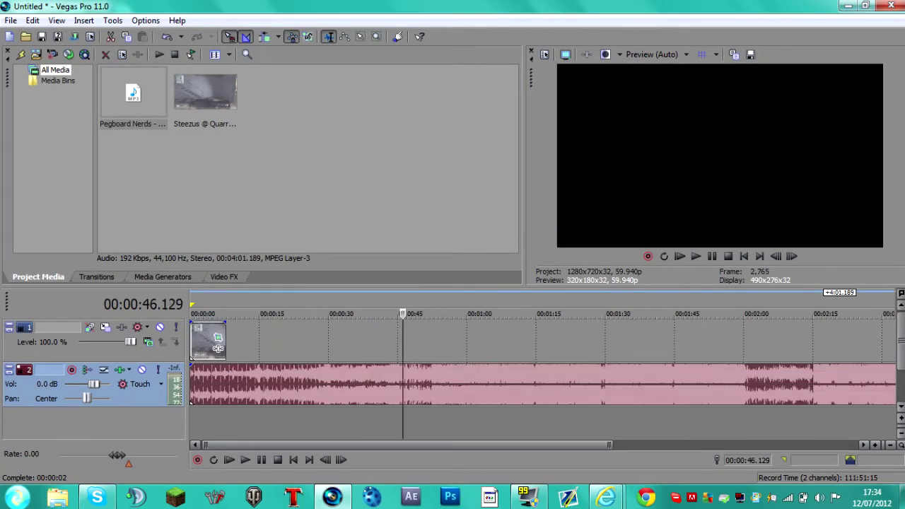
{"action": "scroll", "coordinate": [404, 383], "scroll_direction": "up", "scroll_amount": 6}
{"action": "scroll", "coordinate": [535, 383], "scroll_direction": "down", "scroll_amount": 4}
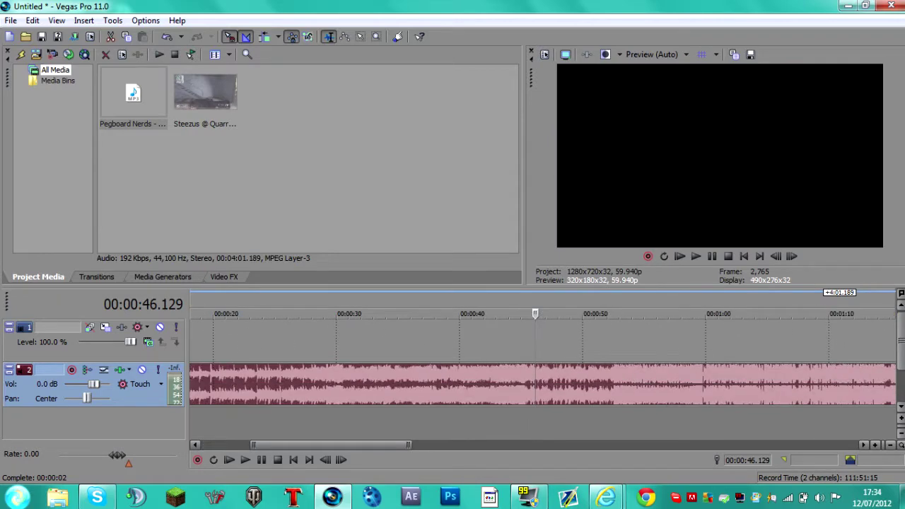
{"action": "key", "text": "space"}
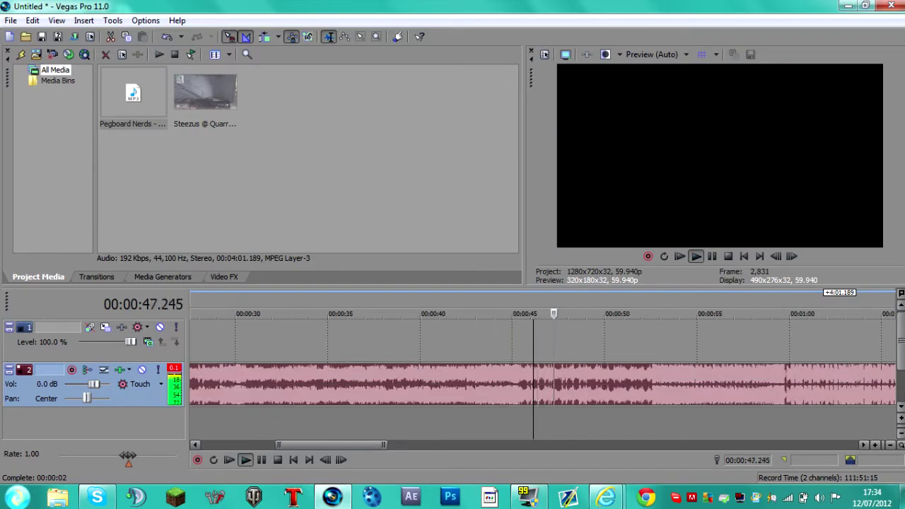
{"action": "scroll", "coordinate": [535, 384], "scroll_direction": "up", "scroll_amount": 3}
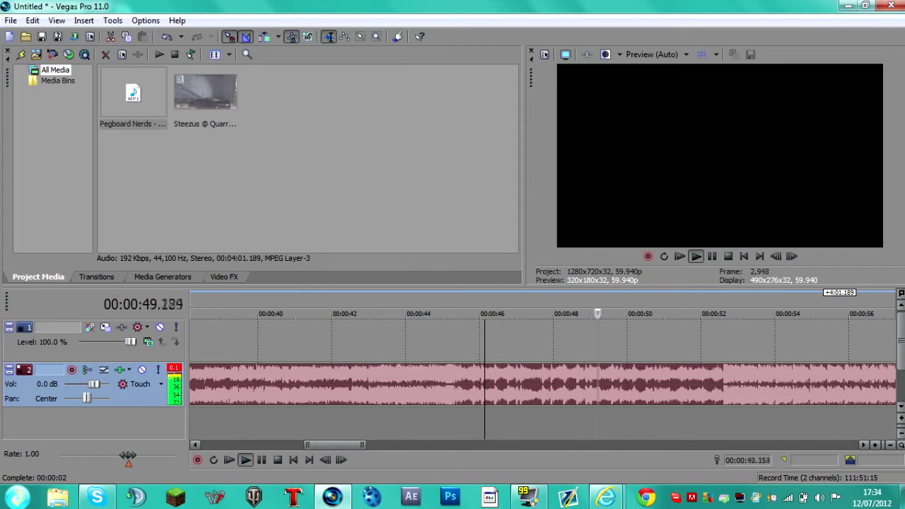
{"action": "scroll", "coordinate": [535, 383], "scroll_direction": "up", "scroll_amount": 3}
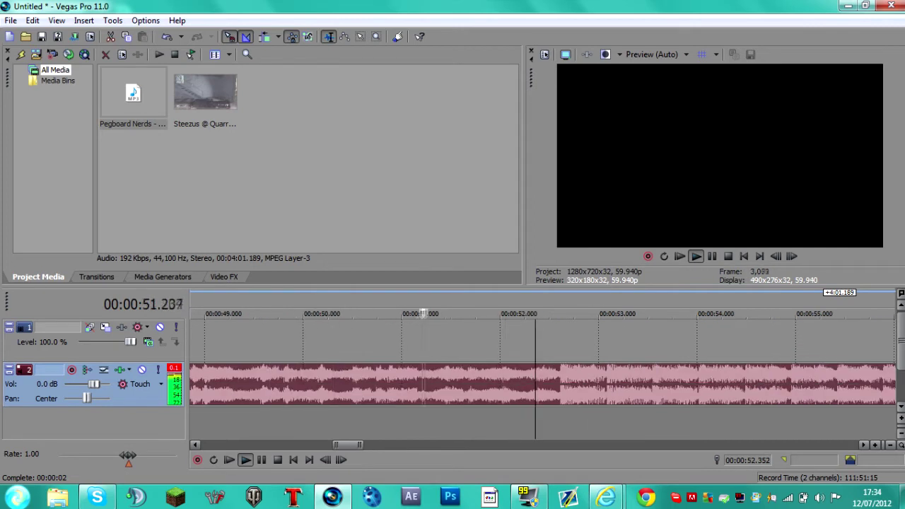
{"action": "scroll", "coordinate": [535, 384], "scroll_direction": "down", "scroll_amount": 1}
{"action": "scroll", "coordinate": [535, 384], "scroll_direction": "down", "scroll_amount": 2}
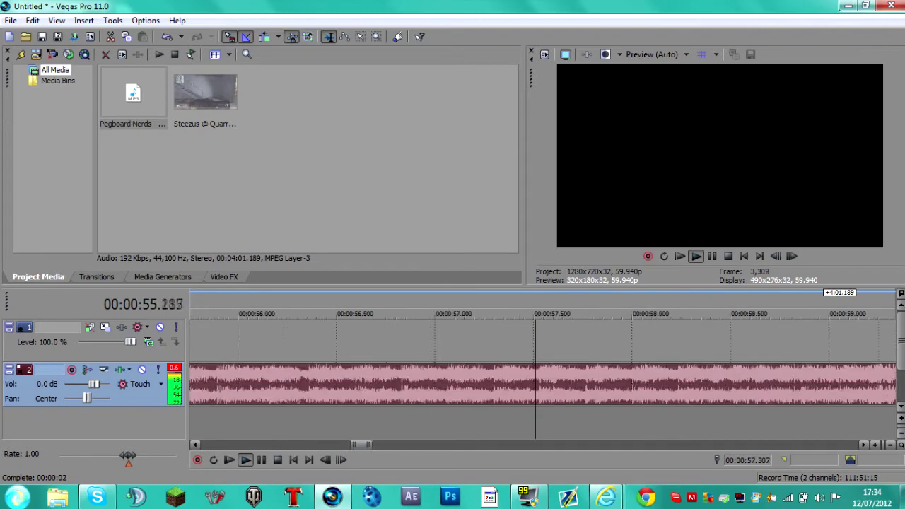
{"action": "scroll", "coordinate": [535, 384], "scroll_direction": "up", "scroll_amount": 2}
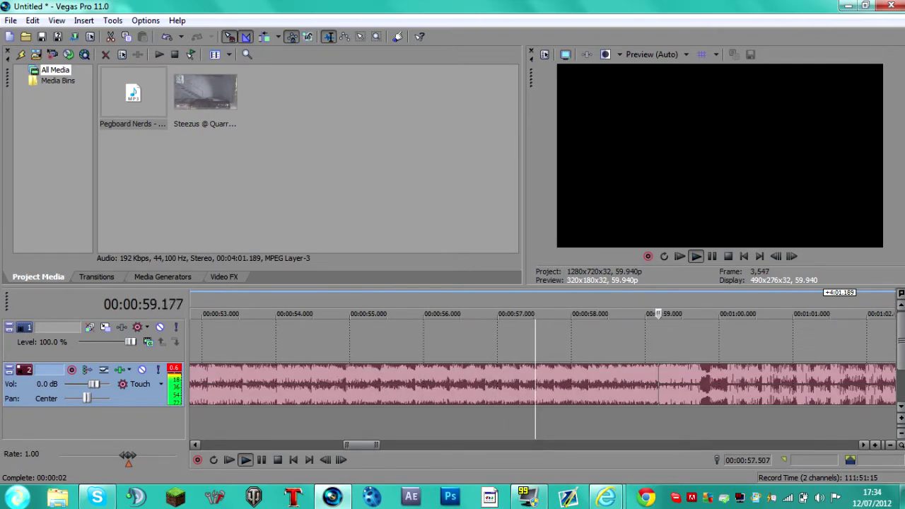
{"action": "key", "text": "space"}
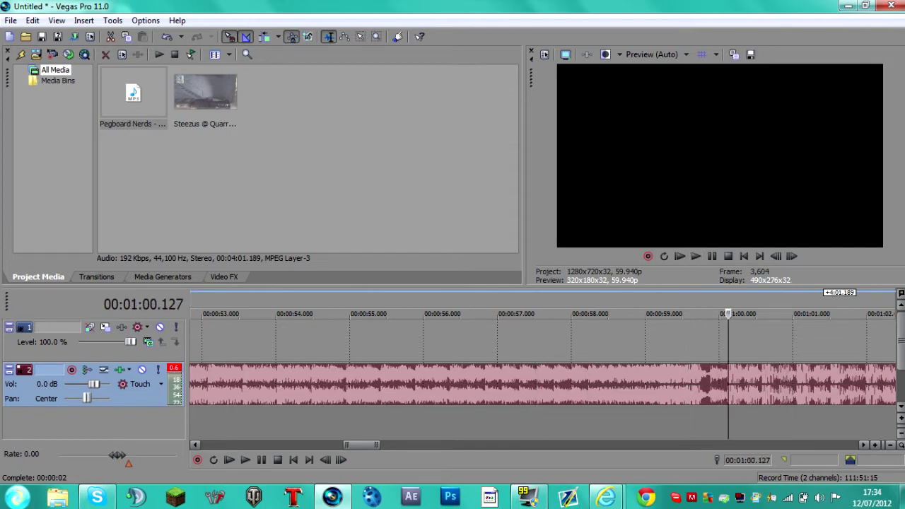
Step: Split the music event at 00:00:52.452, where the waveform changes, and delete the part before the split
{"action": "scroll", "coordinate": [535, 383], "scroll_direction": "down", "scroll_amount": 5}
{"action": "scroll", "coordinate": [534, 384], "scroll_direction": "up", "scroll_amount": 3}
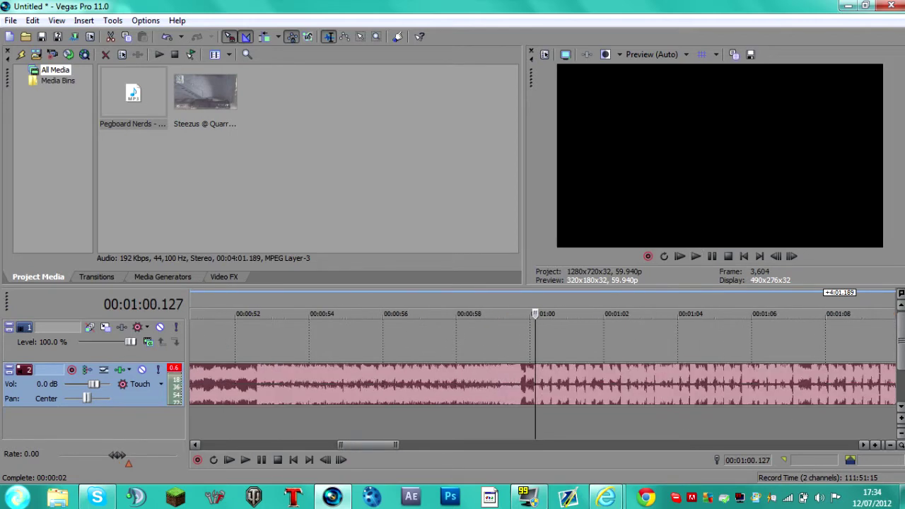
{"action": "left_click", "coordinate": [252, 384]}
{"action": "key", "text": "s"}
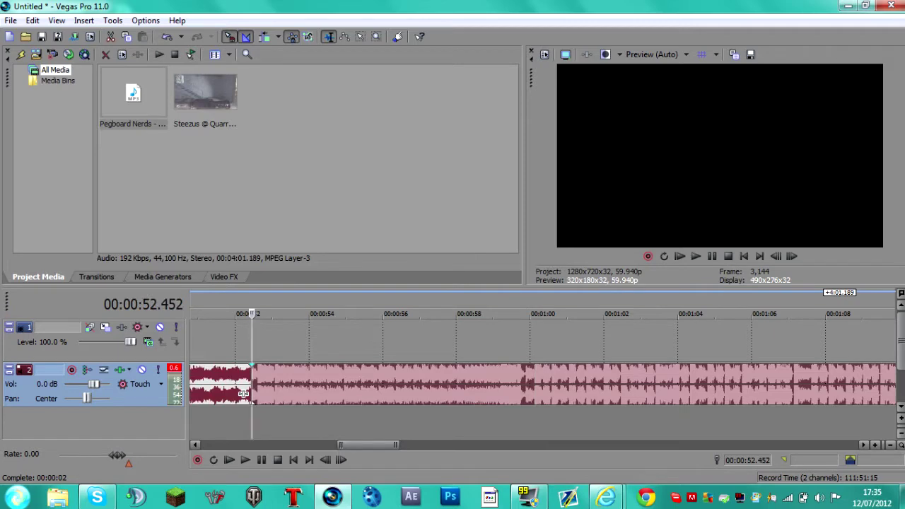
{"action": "left_click", "coordinate": [206, 384]}
{"action": "key", "text": "Delete"}
Step: Move the remaining music event to the start of track 2 and play back the opening
{"action": "scroll", "coordinate": [207, 383], "scroll_direction": "down", "scroll_amount": 4}
{"action": "scroll", "coordinate": [535, 383], "scroll_direction": "down", "scroll_amount": 3}
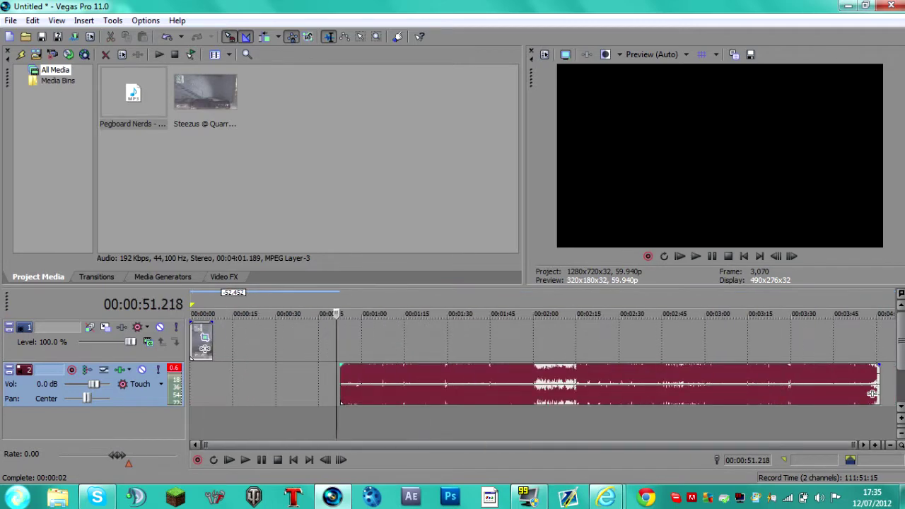
{"action": "left_click_drag", "start_coordinate": [871, 394], "coordinate": [722, 394]}
{"action": "key", "text": "Home"}
{"action": "scroll", "coordinate": [566, 347], "scroll_direction": "up", "scroll_amount": 6}
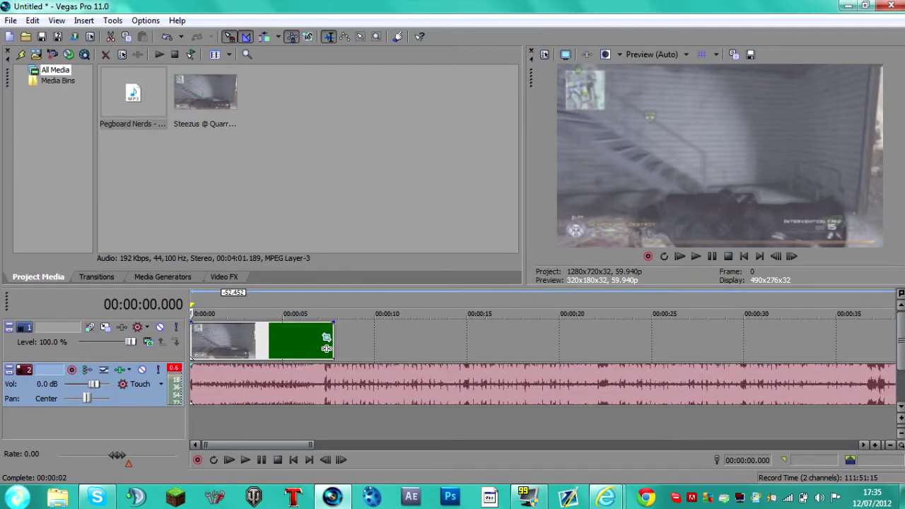
{"action": "scroll", "coordinate": [567, 348], "scroll_direction": "up", "scroll_amount": 4}
{"action": "key", "text": "space"}
{"action": "key", "text": "space"}
{"action": "key", "text": "space"}
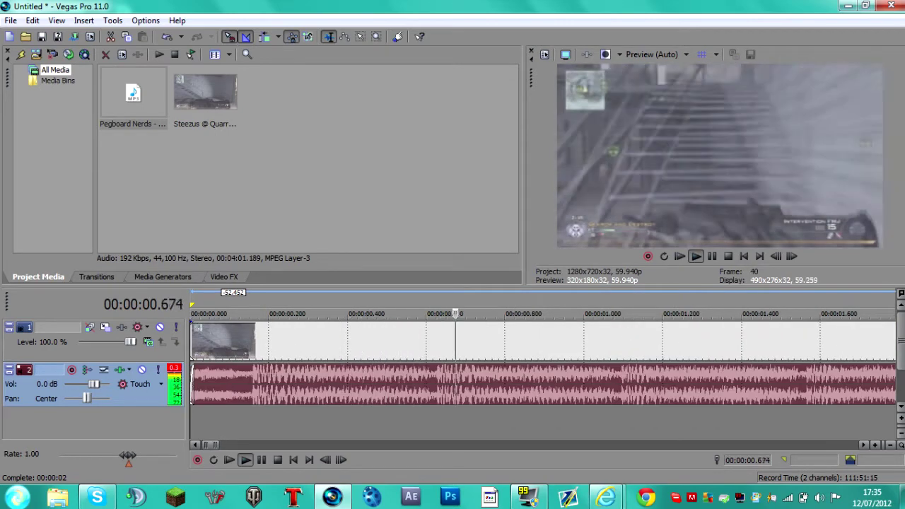
{"action": "key", "text": "space"}
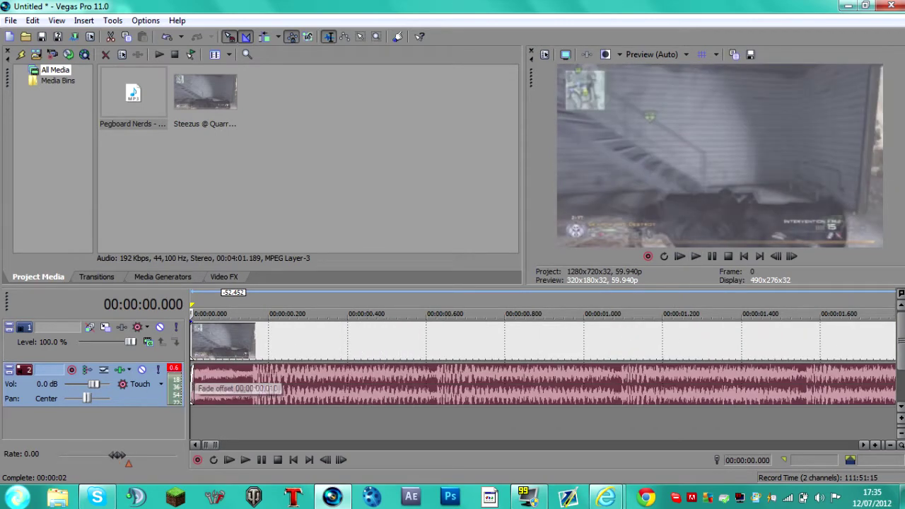
Step: Add a fade-in of about 0.15 seconds to the start of the music event, with a curve that rises slowly at first
{"action": "left_click_drag", "start_coordinate": [193, 365], "coordinate": [249, 366]}
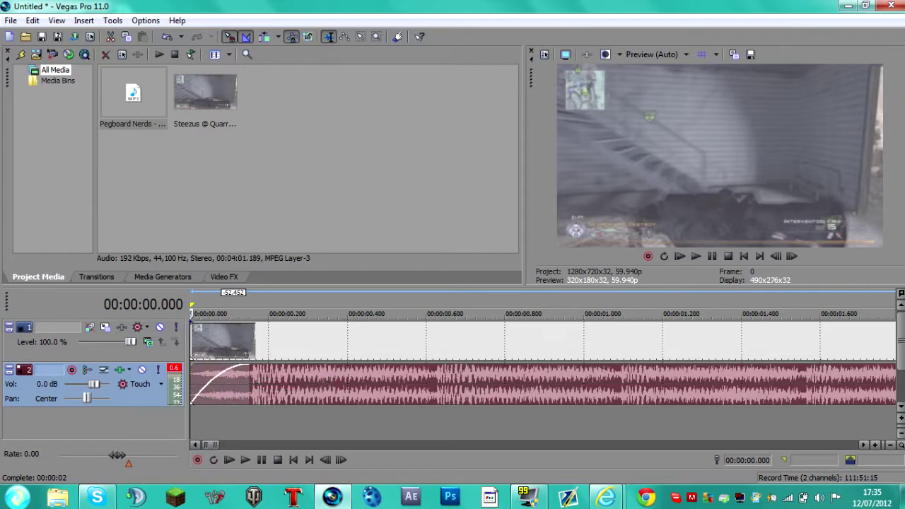
{"action": "right_click", "coordinate": [226, 375]}
{"action": "left_click", "coordinate": [276, 359]}
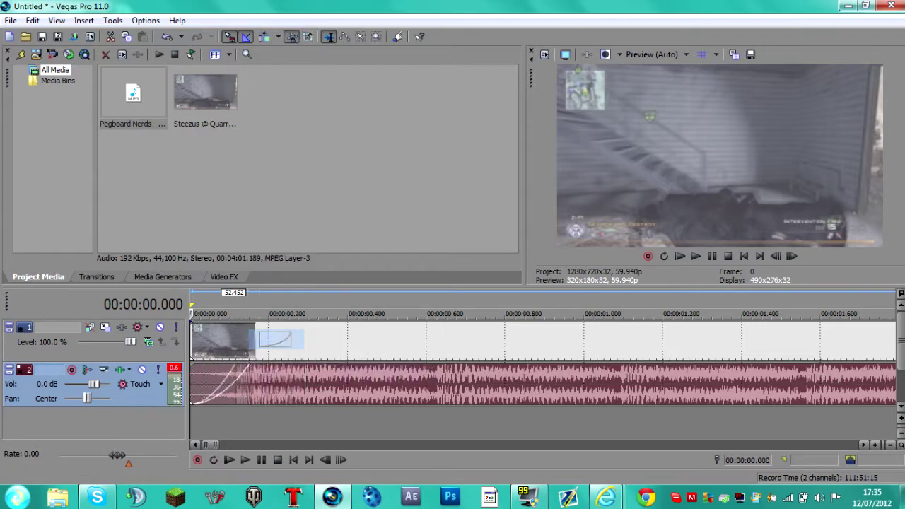
Step: Play the gameplay clip and split its video event at 00:00:04.087
{"action": "scroll", "coordinate": [759, 346], "scroll_direction": "down", "scroll_amount": 5}
{"action": "scroll", "coordinate": [543, 364], "scroll_direction": "down", "scroll_amount": 4}
{"action": "left_click", "coordinate": [231, 343]}
{"action": "scroll", "coordinate": [230, 343], "scroll_direction": "up", "scroll_amount": 3}
{"action": "key", "text": "Right"}
{"action": "key", "text": "space"}
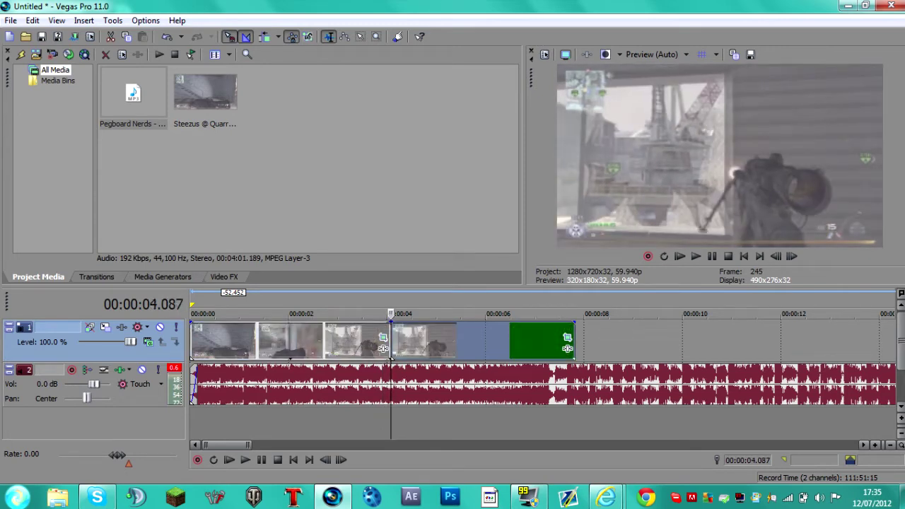
Step: Locate the beat drop near the end of the clip and place a marker just before it at 00:00:07.658
{"action": "left_click", "coordinate": [530, 385]}
{"action": "scroll", "coordinate": [530, 385], "scroll_direction": "up", "scroll_amount": 2}
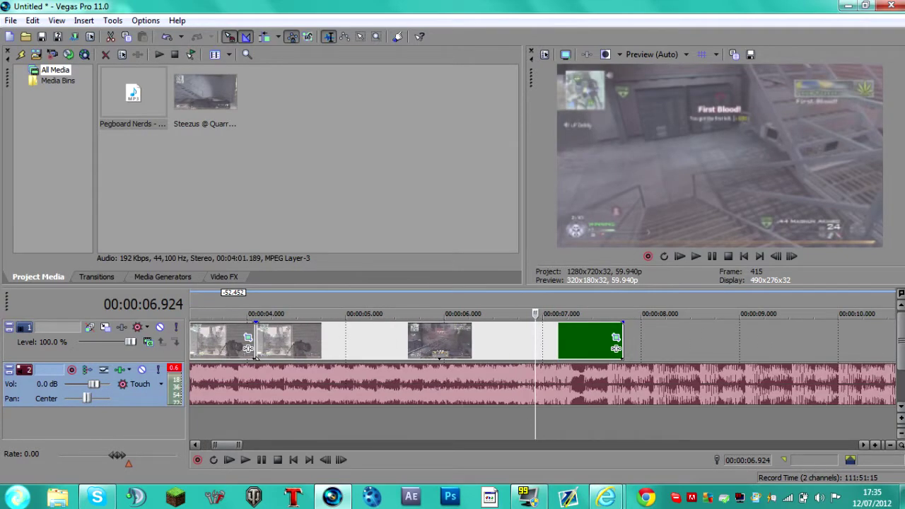
{"action": "key", "text": "space"}
{"action": "key", "text": "space"}
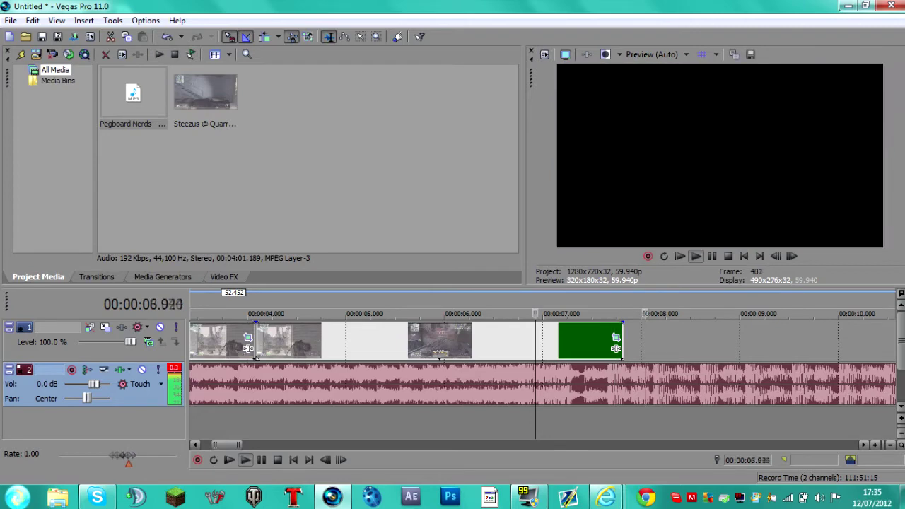
{"action": "left_click", "coordinate": [609, 385]}
{"action": "scroll", "coordinate": [608, 385], "scroll_direction": "up", "scroll_amount": 6}
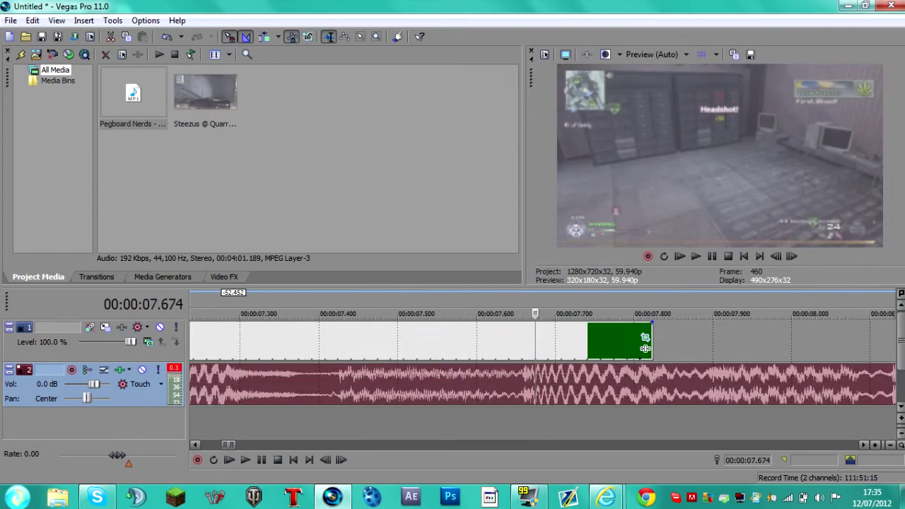
{"action": "key", "text": "Left"}
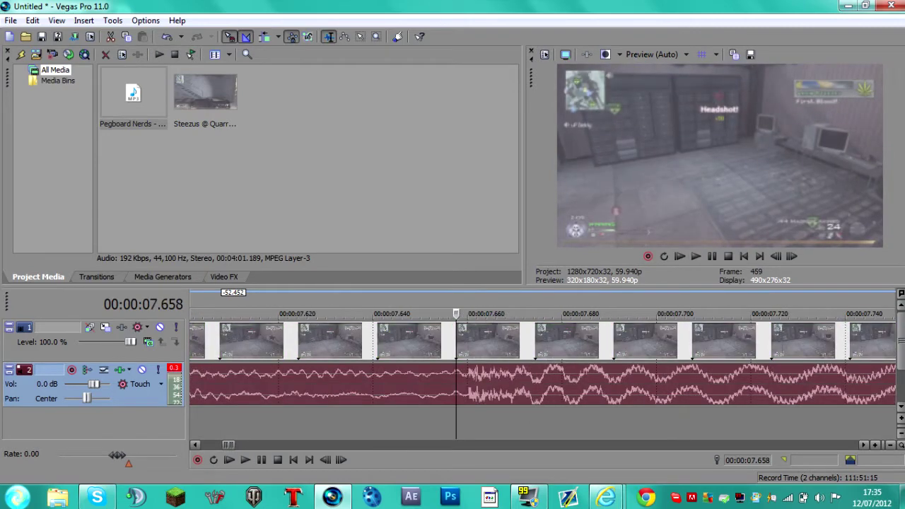
{"action": "key", "text": "m"}
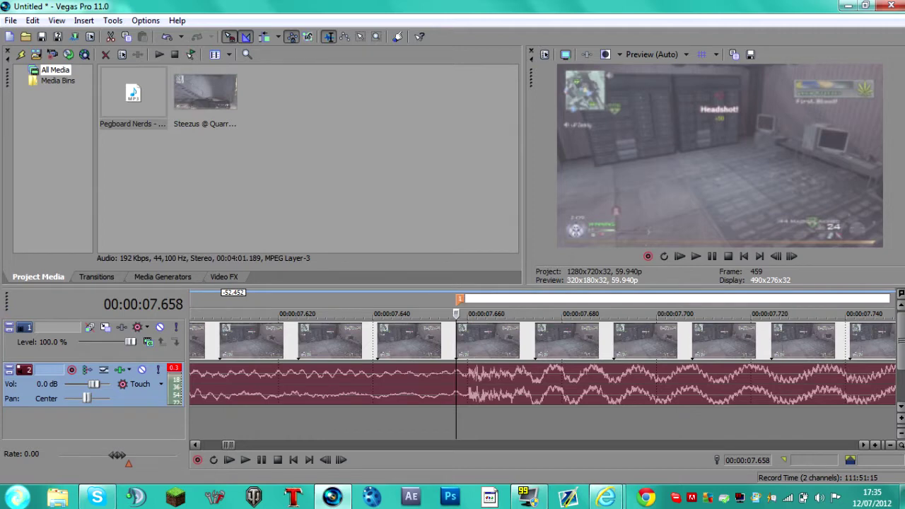
{"action": "key", "text": "Return"}
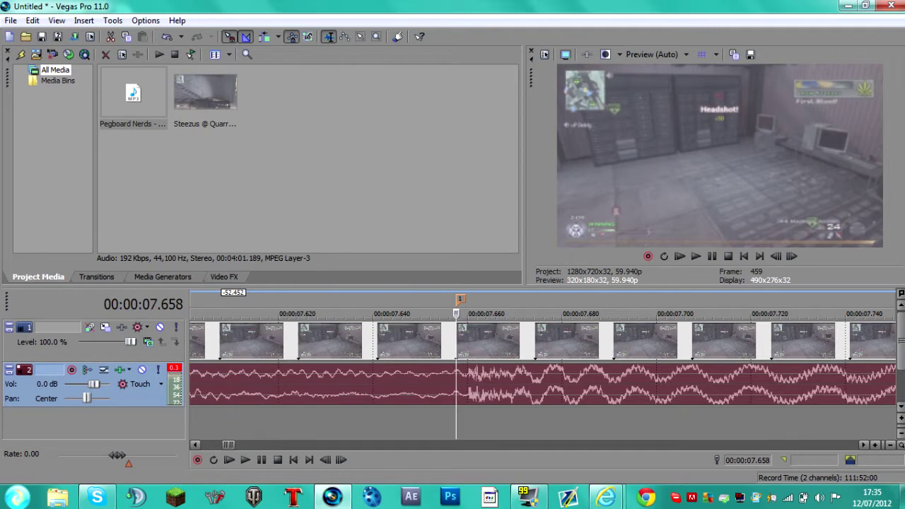
Step: Move the second part of the split video event so that it starts at marker 1
{"action": "key", "text": "Down"}
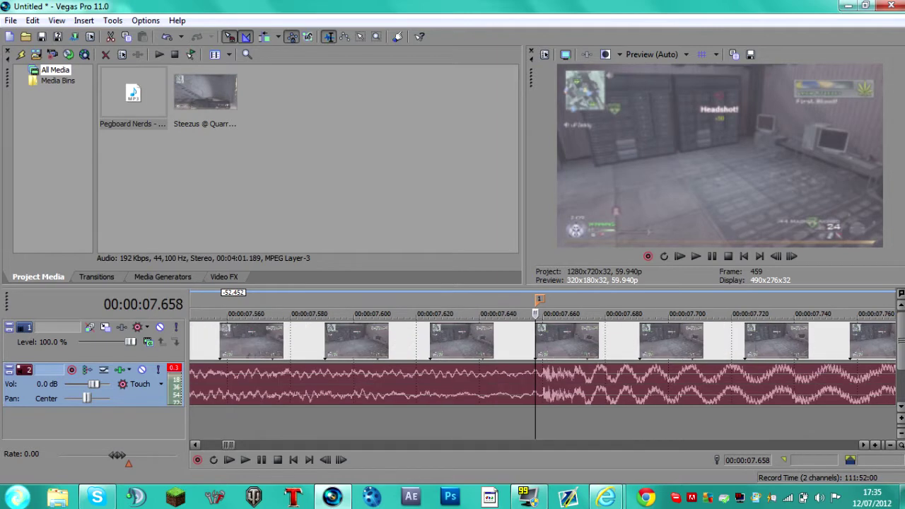
{"action": "key", "text": "Down"}
{"action": "key", "text": "Down"}
{"action": "key", "text": "Down"}
{"action": "key", "text": "Down"}
{"action": "key", "text": "Down"}
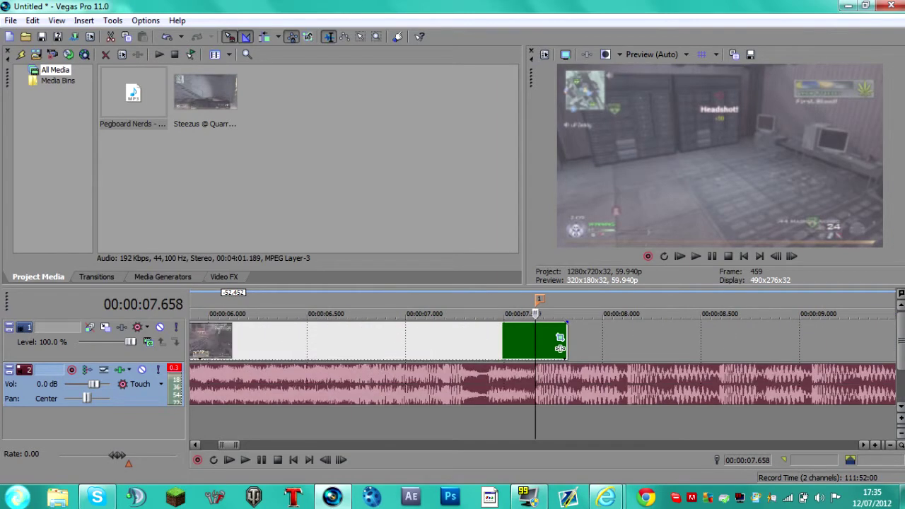
{"action": "key", "text": "Down"}
{"action": "key", "text": "Down"}
{"action": "key", "text": "Down"}
{"action": "key", "text": "Down"}
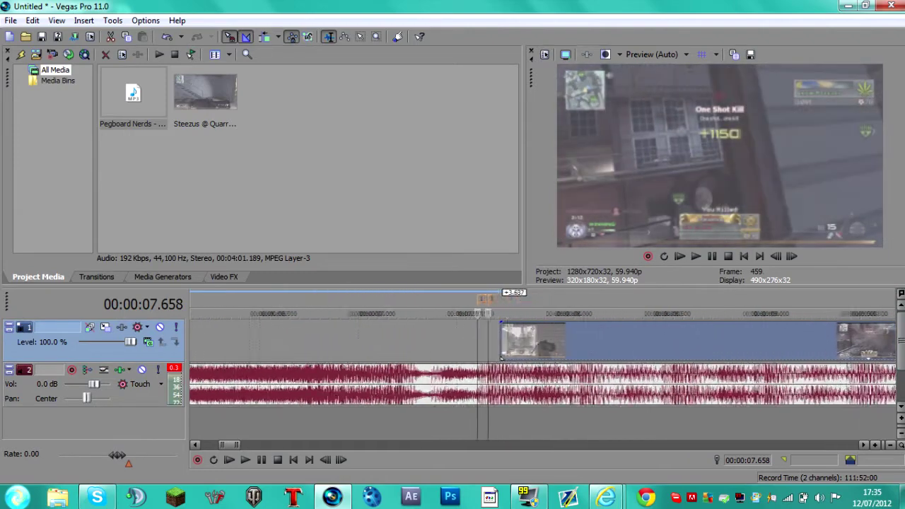
{"action": "key", "text": "Down"}
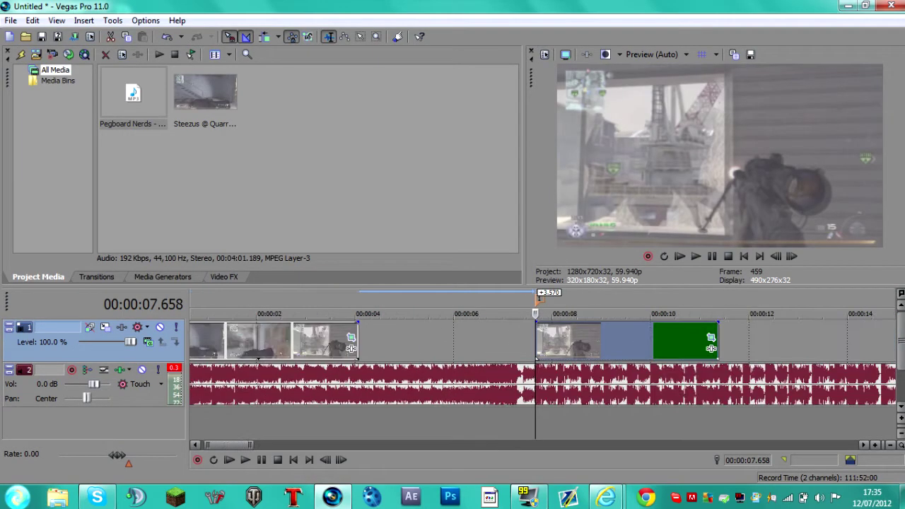
Step: Move the first part of the video event so that it ends at marker 1, directly before the second part
{"action": "key", "text": "Down"}
{"action": "key", "text": "Down"}
{"action": "left_click_drag", "start_coordinate": [239, 340], "coordinate": [298, 341]}
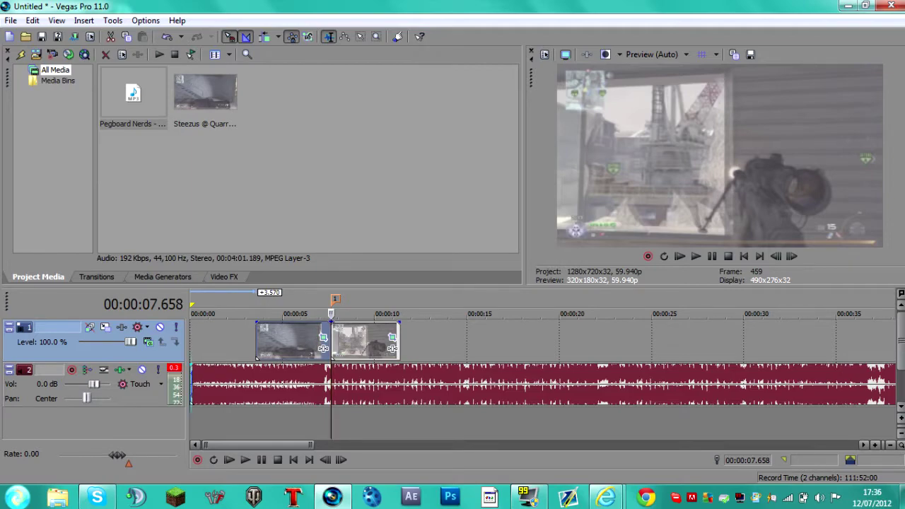
Step: Place a second marker at 00:00:00.167, on the first beat just after the music's fade-in
{"action": "key", "text": "Home"}
{"action": "key", "text": "Up"}
{"action": "key", "text": "Up"}
{"action": "key", "text": "Up"}
{"action": "key", "text": "Up"}
{"action": "key", "text": "Right"}
{"action": "key", "text": "Right"}
{"action": "key", "text": "Up"}
{"action": "key", "text": "Up"}
{"action": "key", "text": "Up"}
{"action": "key", "text": "Up"}
{"action": "key", "text": "Up"}
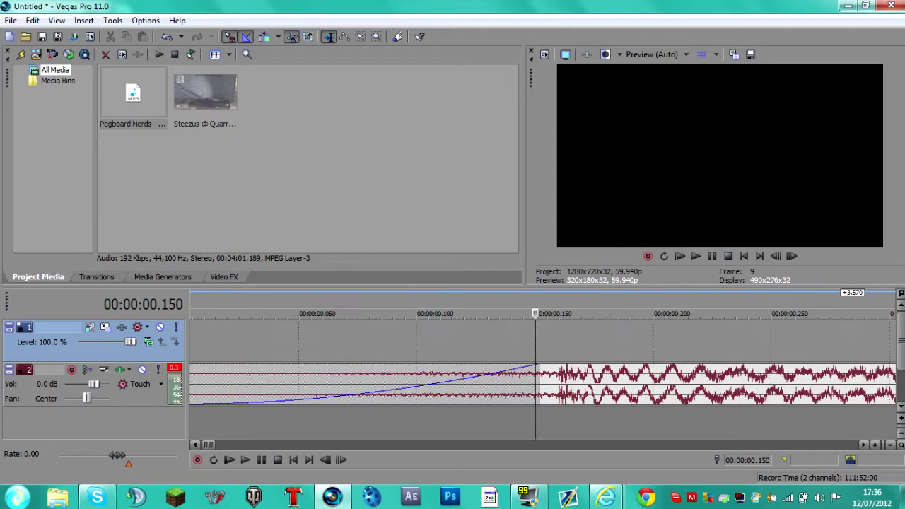
{"action": "key", "text": "Right"}
Step: Time-stretch the first video event by extending its start back to marker 2, keeping its end at marker 1
{"action": "key", "text": "Down"}
{"action": "key", "text": "Down"}
{"action": "key", "text": "Down"}
{"action": "key", "text": "Down"}
{"action": "key", "text": "Down"}
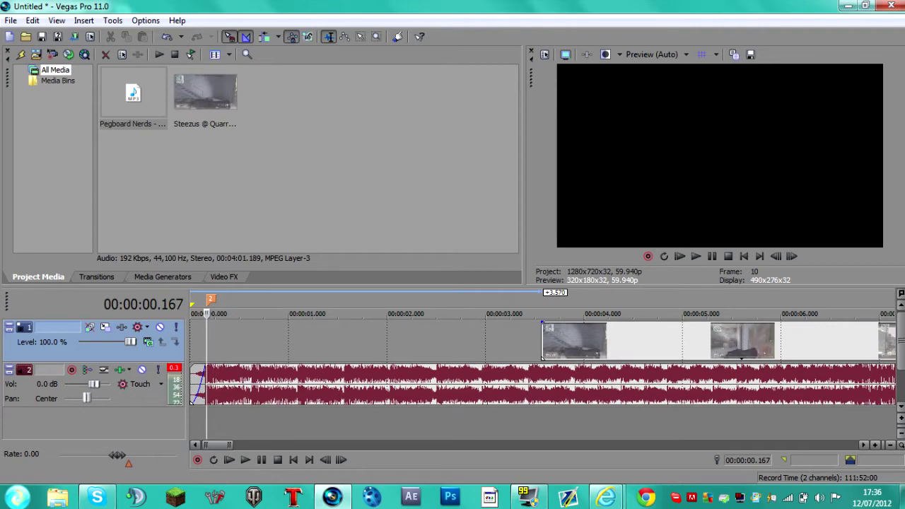
{"action": "left_click_drag", "start_coordinate": [541, 339], "coordinate": [207, 339]}
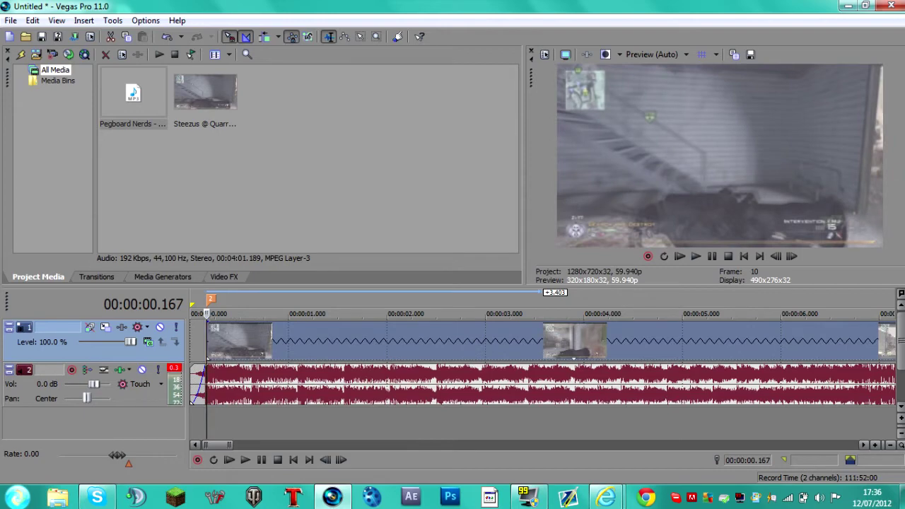
Step: Examine the stretched clip's start against marker 2 and the music's first beat, frame by frame
{"action": "scroll", "coordinate": [543, 375], "scroll_direction": "up", "scroll_amount": 6}
{"action": "scroll", "coordinate": [543, 374], "scroll_direction": "up", "scroll_amount": 2}
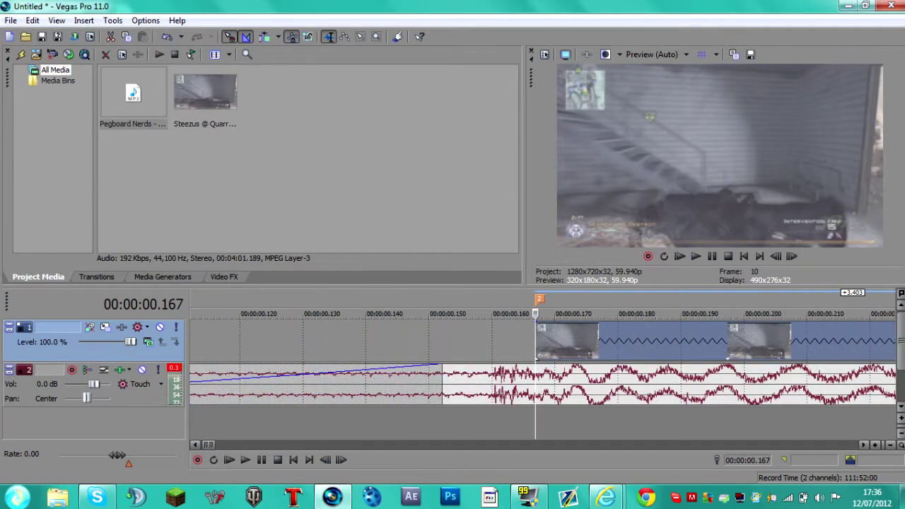
{"action": "key", "text": "Left"}
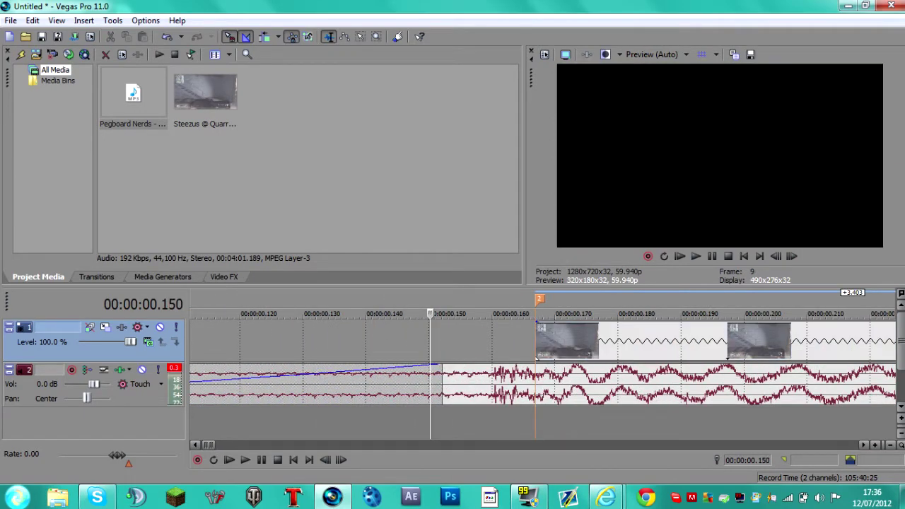
{"action": "key", "text": "Right"}
{"action": "scroll", "coordinate": [543, 375], "scroll_direction": "down", "scroll_amount": 4}
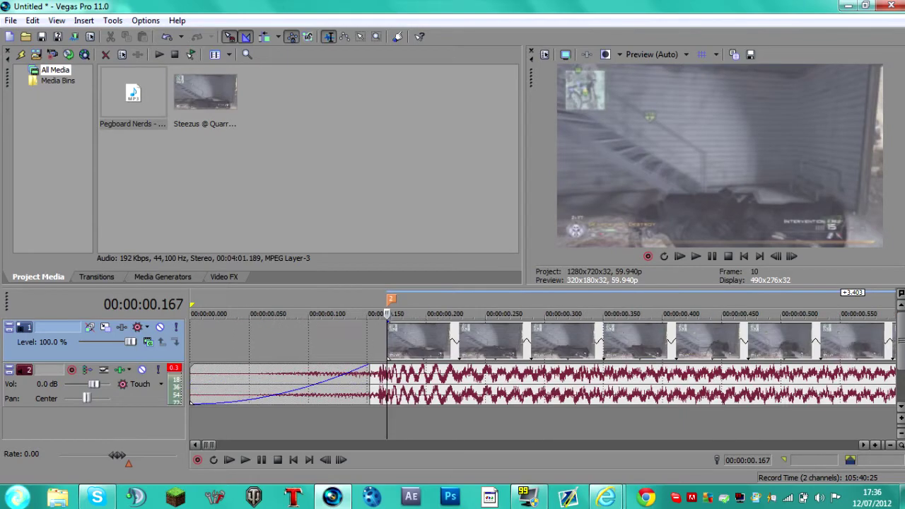
{"action": "key", "text": "Left"}
{"action": "key", "text": "space"}
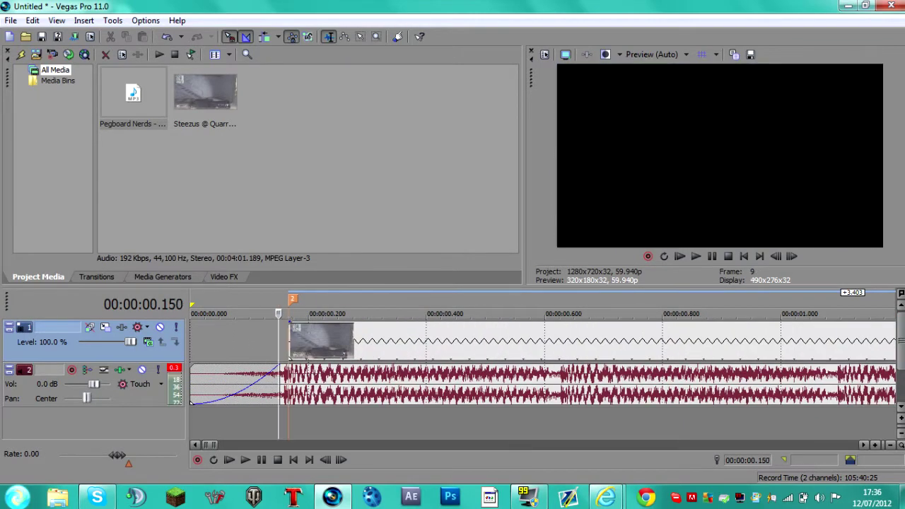
Step: Play the start of the stretched clip and position the cursor at 00:00:00.634, on the music's next beat after marker 2
{"action": "scroll", "coordinate": [543, 374], "scroll_direction": "down", "scroll_amount": 3}
{"action": "scroll", "coordinate": [543, 374], "scroll_direction": "down", "scroll_amount": 1}
{"action": "key", "text": "space"}
{"action": "left_click", "coordinate": [282, 342]}
{"action": "scroll", "coordinate": [281, 342], "scroll_direction": "up", "scroll_amount": 2}
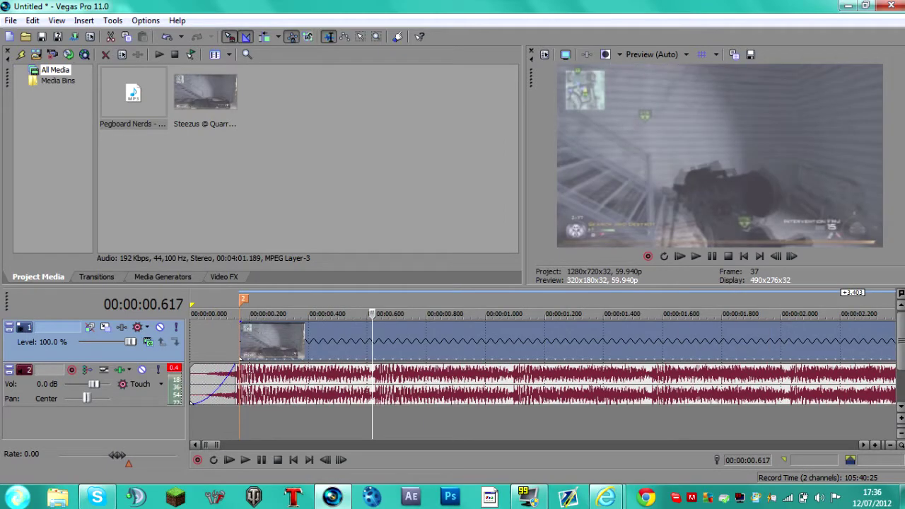
{"action": "key", "text": "Right"}
{"action": "key", "text": "Right"}
{"action": "key", "text": "Left"}
{"action": "scroll", "coordinate": [355, 342], "scroll_direction": "up", "scroll_amount": 3}
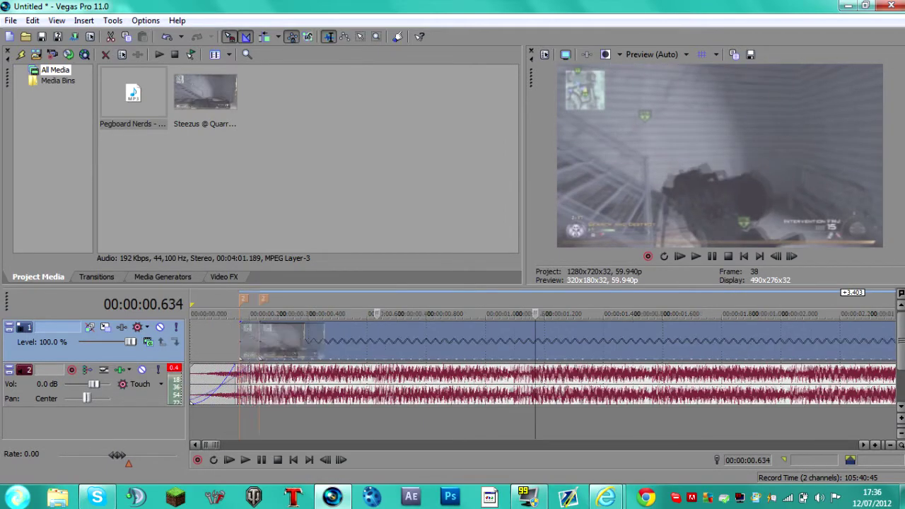
Step: Examine the waveform around 00:00:00.634 at close and wide zoom to see where the beat after marker 2 starts
{"action": "scroll", "coordinate": [542, 364], "scroll_direction": "up", "scroll_amount": 4}
{"action": "scroll", "coordinate": [542, 364], "scroll_direction": "down", "scroll_amount": 4}
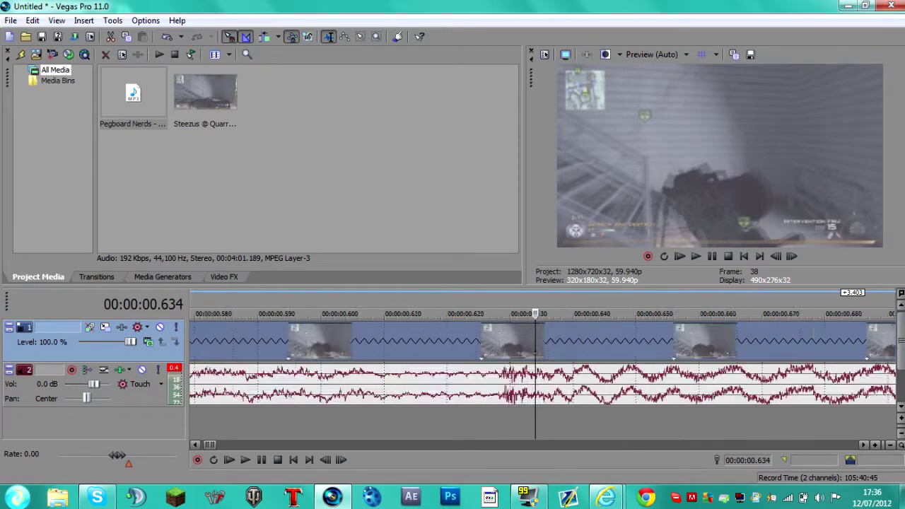
{"action": "scroll", "coordinate": [543, 364], "scroll_direction": "down", "scroll_amount": 3}
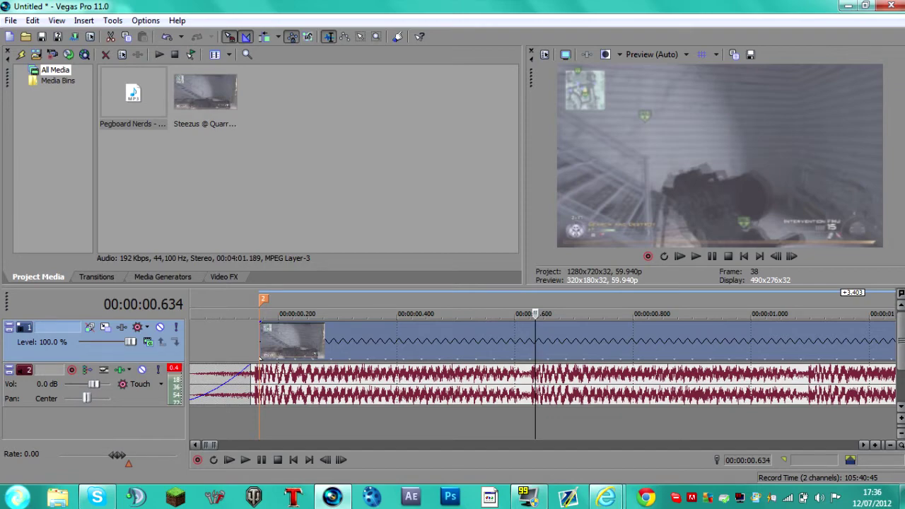
{"action": "scroll", "coordinate": [542, 364], "scroll_direction": "up", "scroll_amount": 6}
{"action": "scroll", "coordinate": [542, 364], "scroll_direction": "down", "scroll_amount": 6}
{"action": "scroll", "coordinate": [542, 363], "scroll_direction": "up", "scroll_amount": 6}
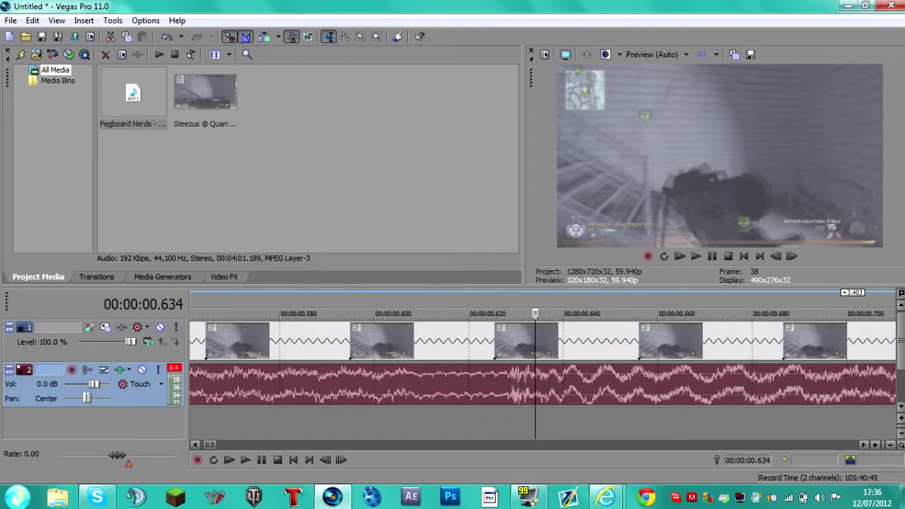
{"action": "scroll", "coordinate": [542, 364], "scroll_direction": "down", "scroll_amount": 2}
{"action": "scroll", "coordinate": [542, 364], "scroll_direction": "up", "scroll_amount": 5}
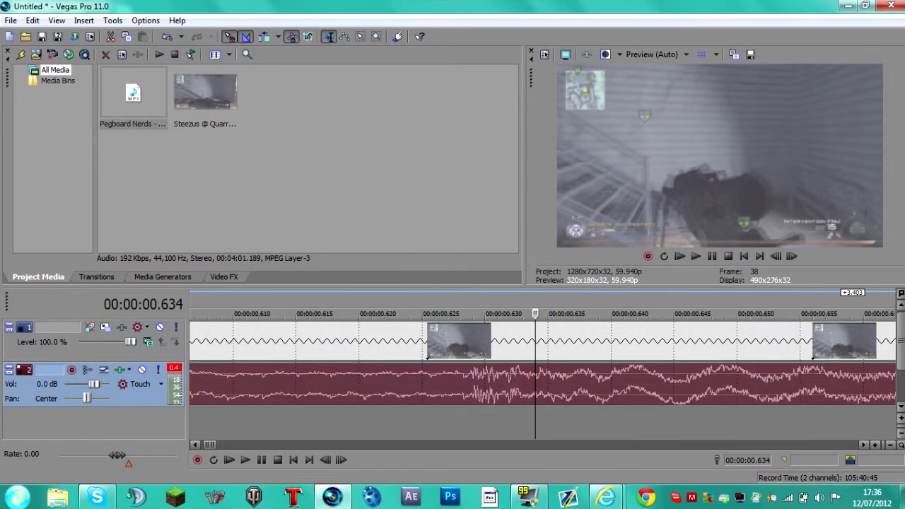
{"action": "scroll", "coordinate": [543, 364], "scroll_direction": "down", "scroll_amount": 5}
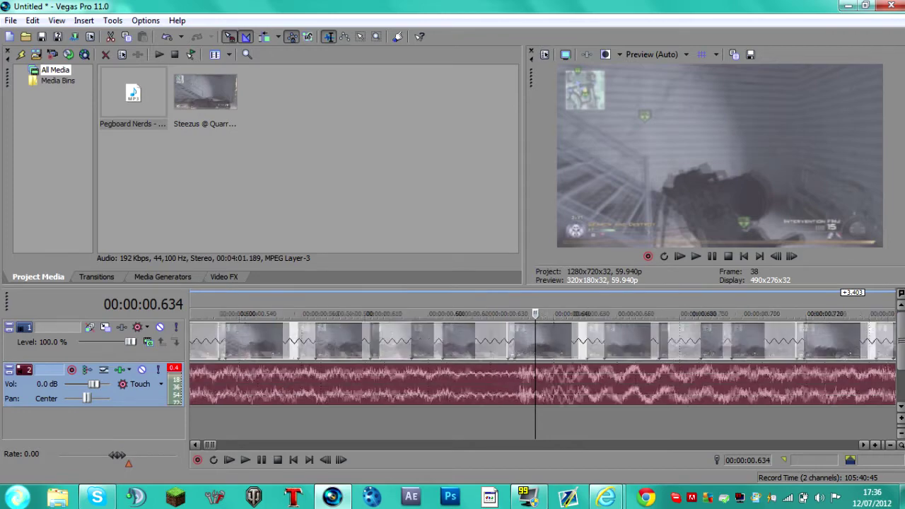
{"action": "scroll", "coordinate": [535, 364], "scroll_direction": "down", "scroll_amount": 5}
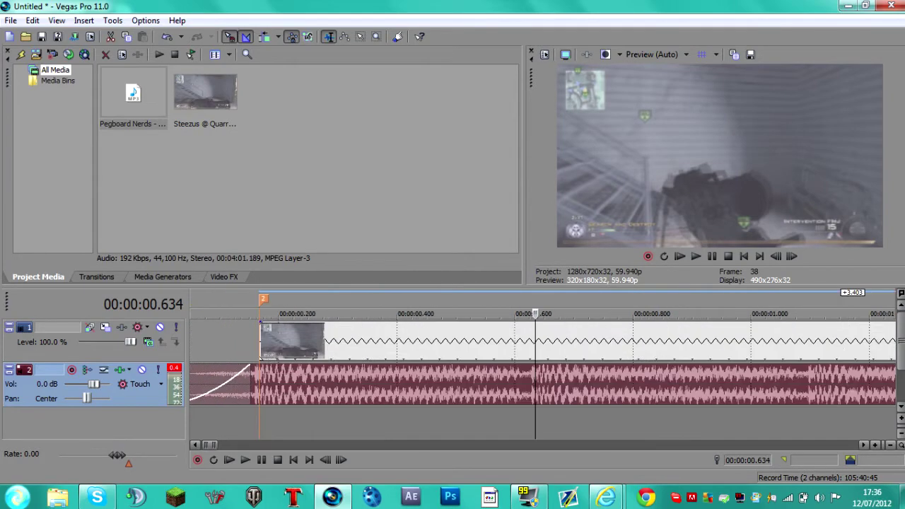
{"action": "scroll", "coordinate": [535, 364], "scroll_direction": "up", "scroll_amount": 5}
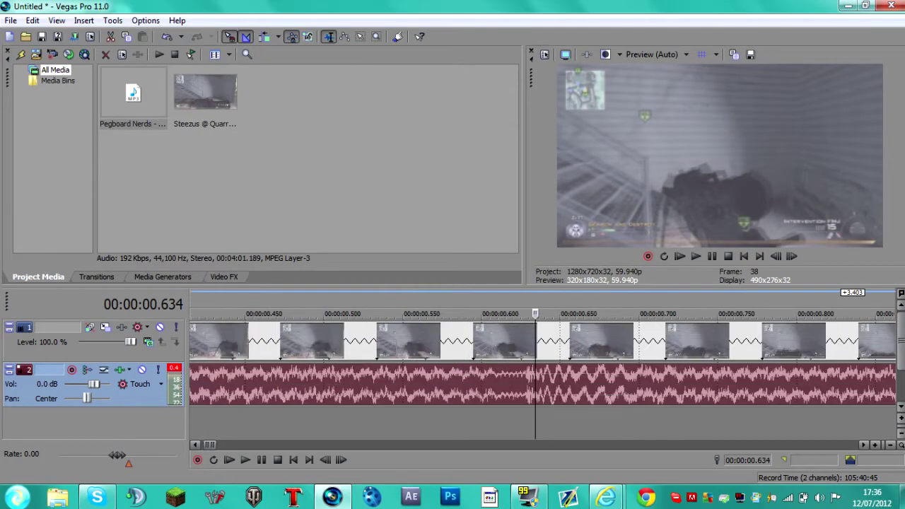
{"action": "scroll", "coordinate": [534, 364], "scroll_direction": "up", "scroll_amount": 3}
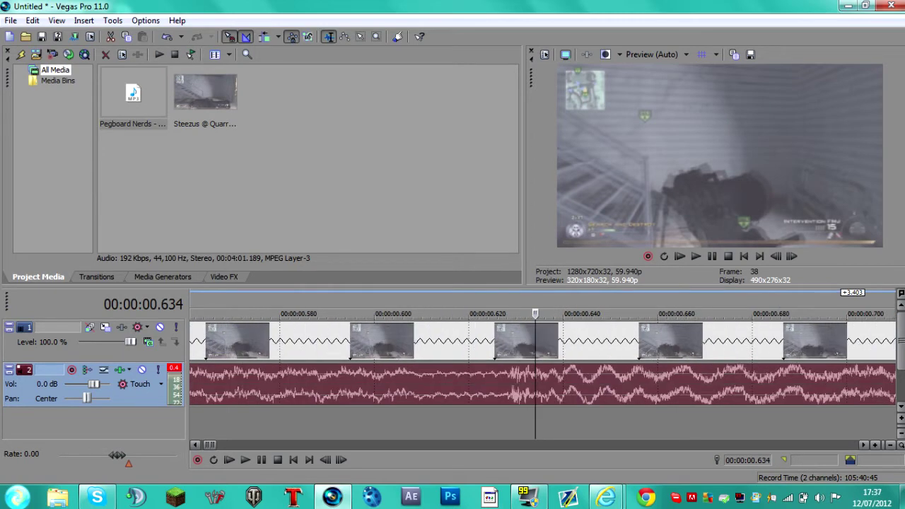
Step: Compare the neighbouring frames and place marker 3 at 00:00:00.634 on the beat
{"action": "key", "text": "Left"}
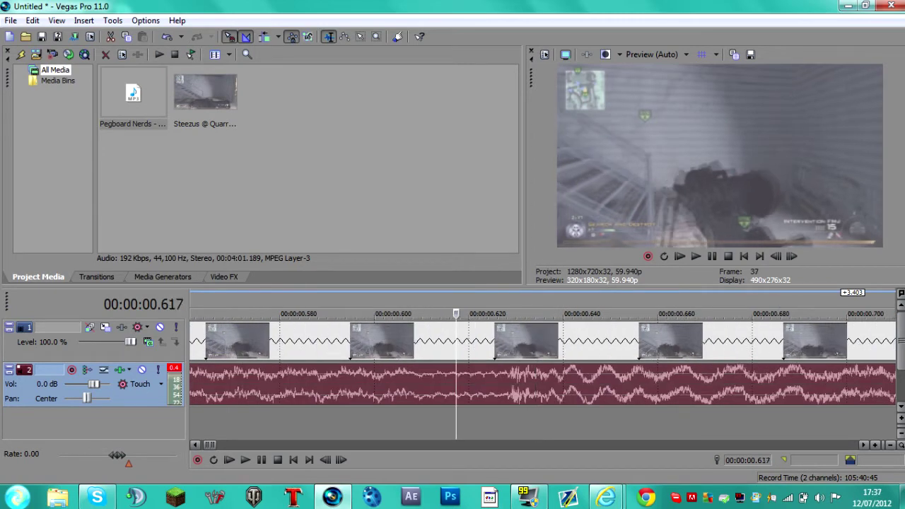
{"action": "key", "text": "Right"}
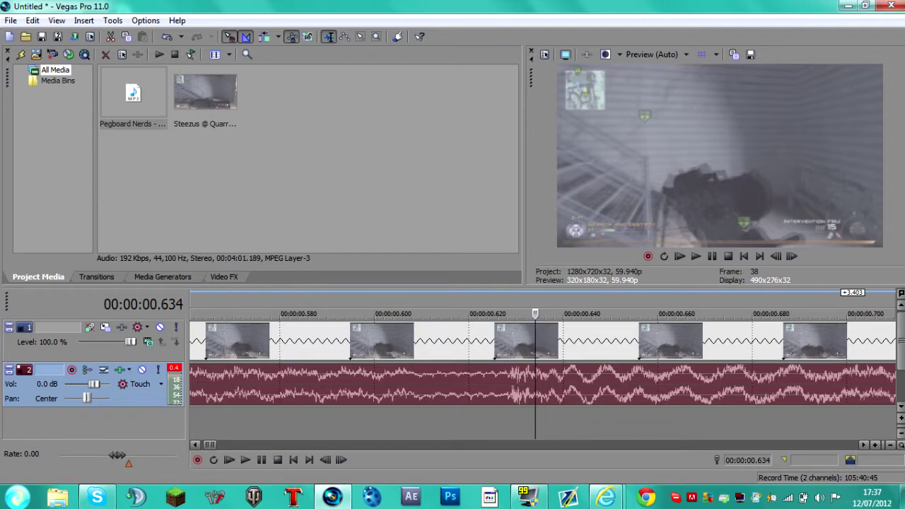
{"action": "scroll", "coordinate": [535, 363], "scroll_direction": "down", "scroll_amount": 8}
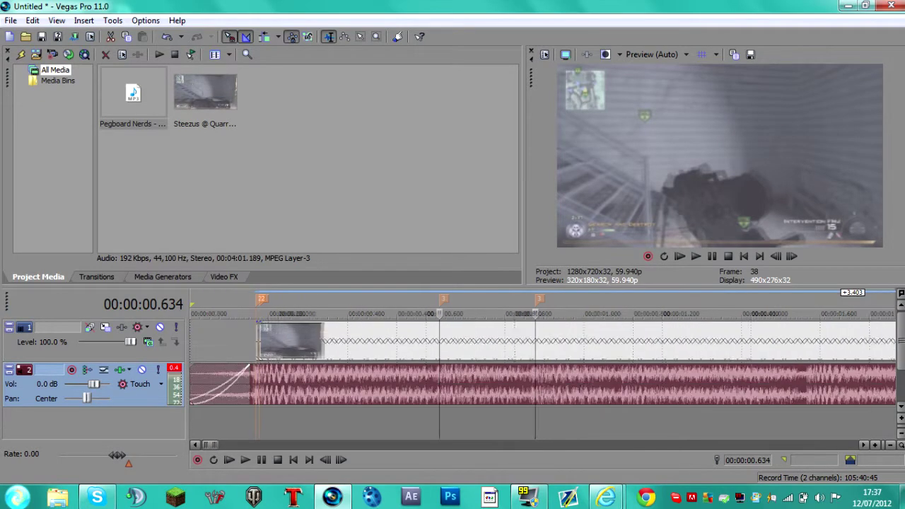
Step: Place marker 4 on the following beat of the music, at 00:00:01.101
{"action": "left_click", "coordinate": [623, 384]}
{"action": "scroll", "coordinate": [622, 384], "scroll_direction": "up", "scroll_amount": 3}
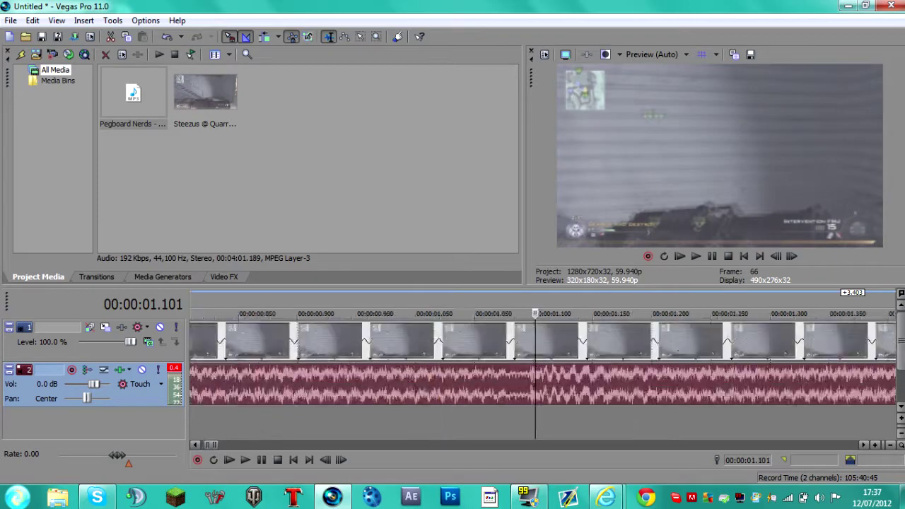
{"action": "key", "text": "m"}
{"action": "scroll", "coordinate": [534, 364], "scroll_direction": "down", "scroll_amount": 3}
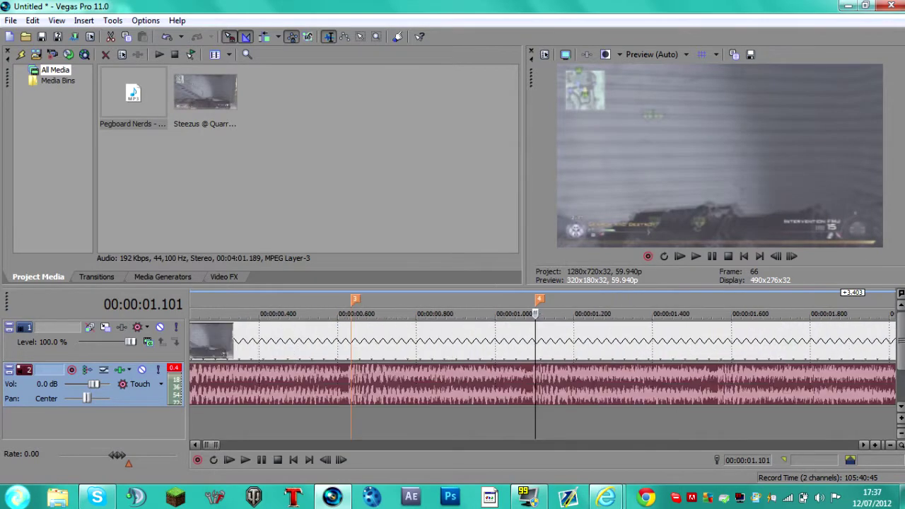
Step: Place markers 5 and 6 on the next two beats, at 00:00:01.568 and 00:00:02.035
{"action": "left_click", "coordinate": [718, 383]}
{"action": "scroll", "coordinate": [718, 384], "scroll_direction": "up", "scroll_amount": 3}
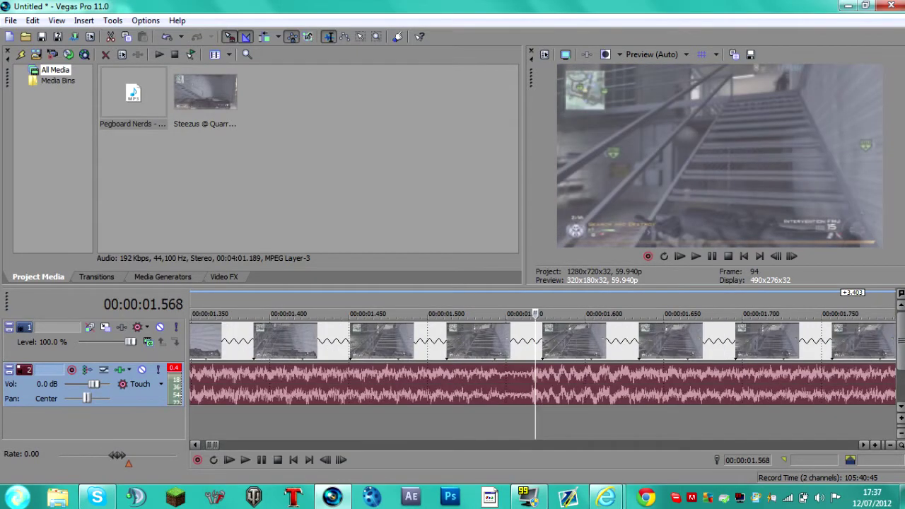
{"action": "key", "text": "m"}
{"action": "scroll", "coordinate": [535, 364], "scroll_direction": "down", "scroll_amount": 3}
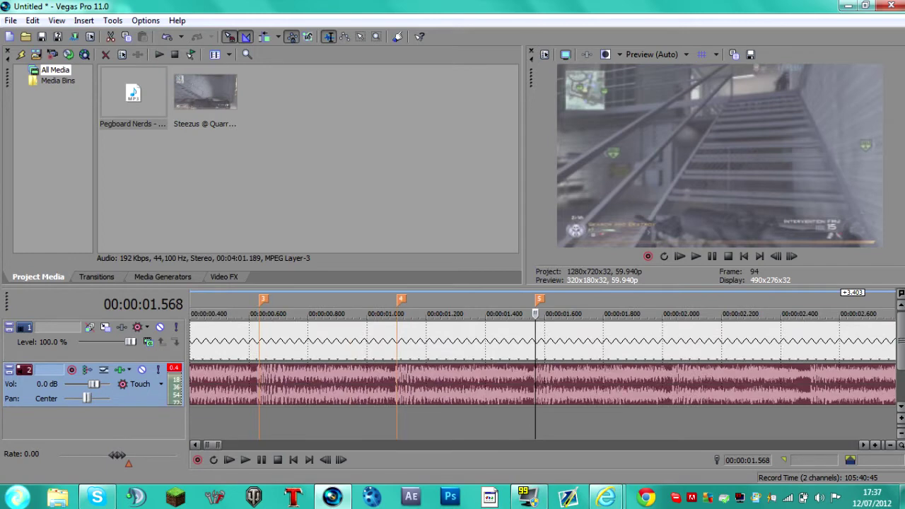
{"action": "left_click", "coordinate": [672, 384]}
{"action": "key", "text": "m"}
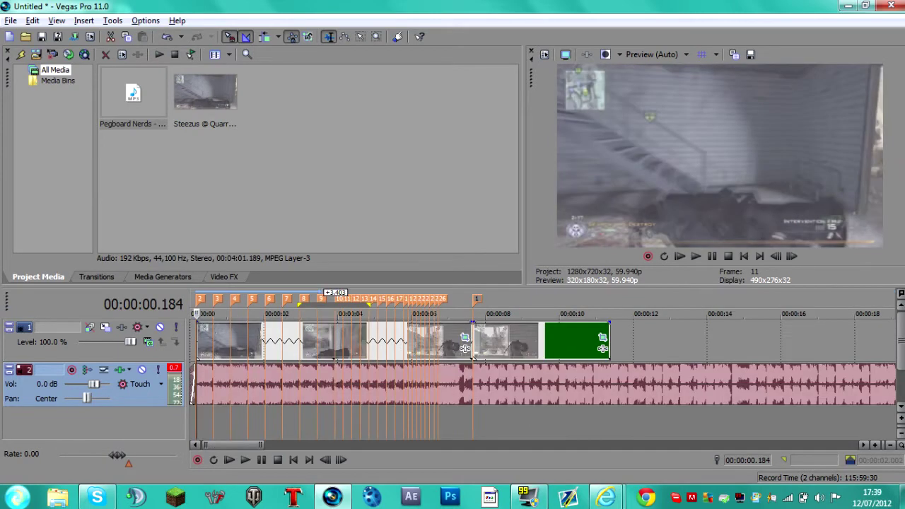
Step: Select the first video event and split it at markers 3, 4 and 5
{"action": "scroll", "coordinate": [472, 356], "scroll_direction": "up", "scroll_amount": 8}
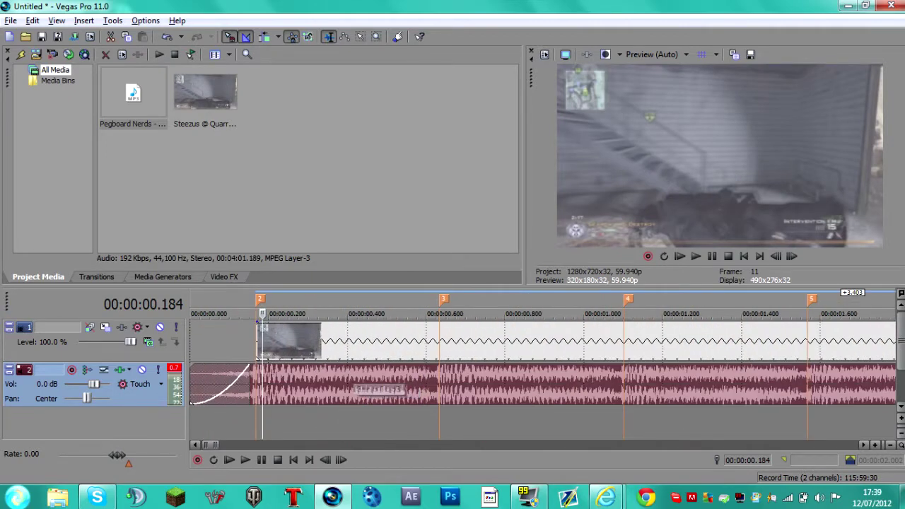
{"action": "left_click", "coordinate": [259, 356]}
{"action": "key", "text": "ctrl+Left"}
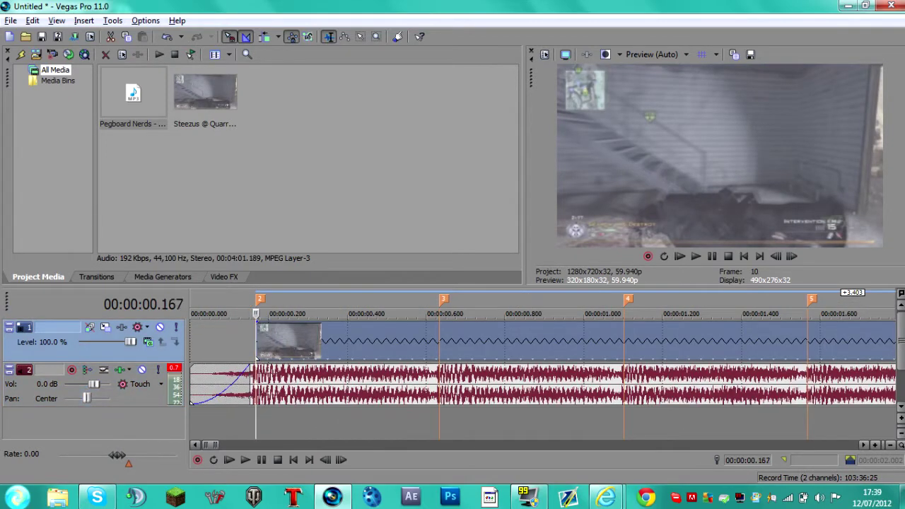
{"action": "key", "text": "ctrl+Right"}
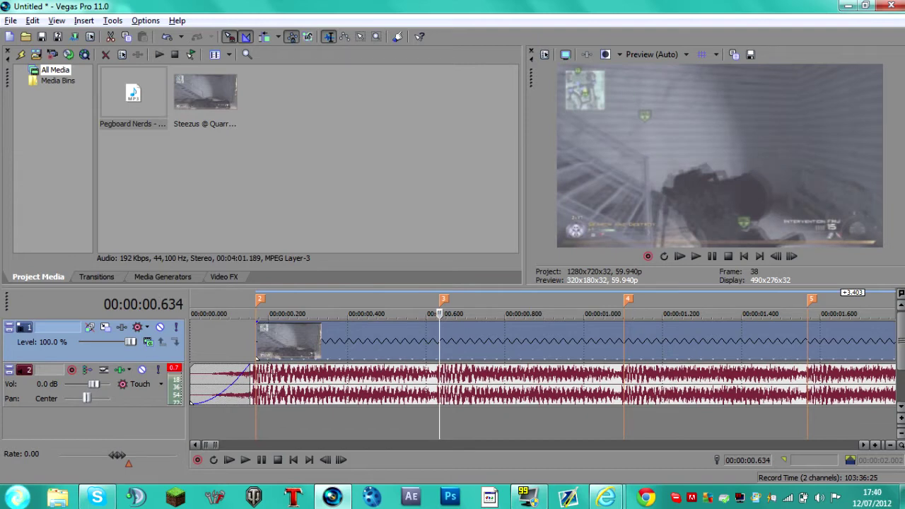
{"action": "key", "text": "s"}
{"action": "key", "text": "ctrl+Right"}
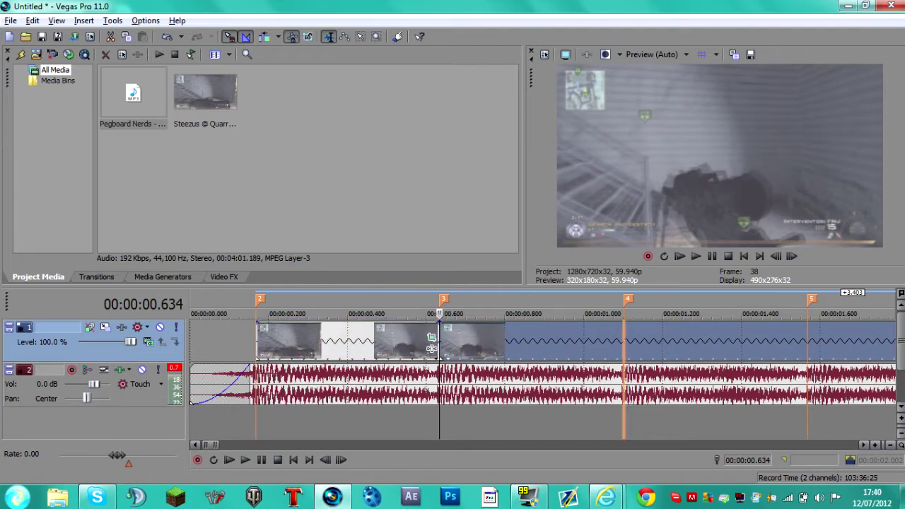
{"action": "key", "text": "s"}
{"action": "key", "text": "ctrl+Right"}
{"action": "key", "text": "s"}
Step: Split the video event at markers 6 and 7
{"action": "scroll", "coordinate": [543, 364], "scroll_direction": "down", "scroll_amount": 1}
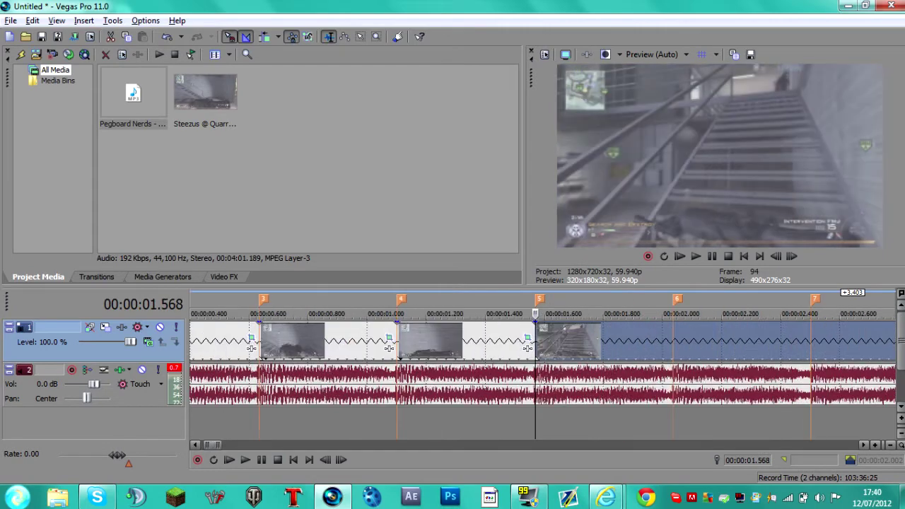
{"action": "key", "text": "ctrl+Right"}
{"action": "key", "text": "s"}
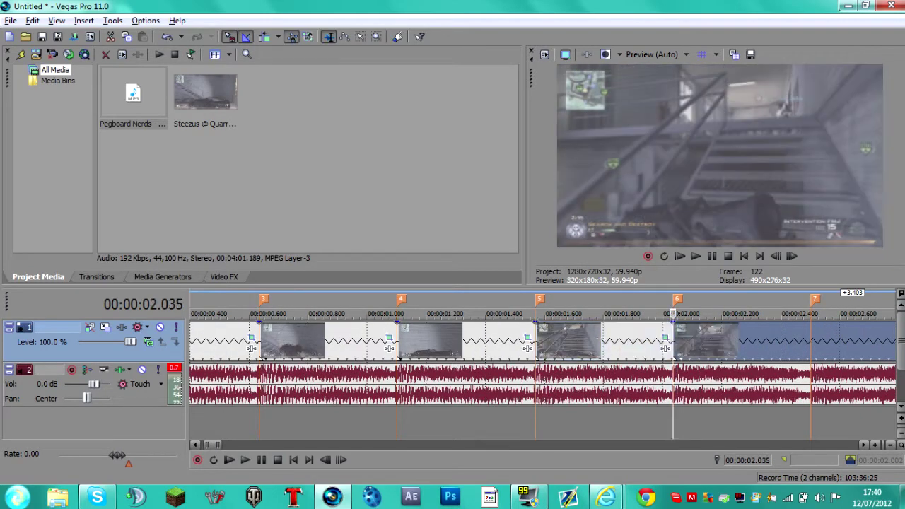
{"action": "key", "text": "ctrl+Right"}
{"action": "key", "text": "s"}
Step: Split the video event at markers 8, 9, 10 and 11
{"action": "key", "text": "Up"}
{"action": "key", "text": "Down"}
{"action": "key", "text": "Down"}
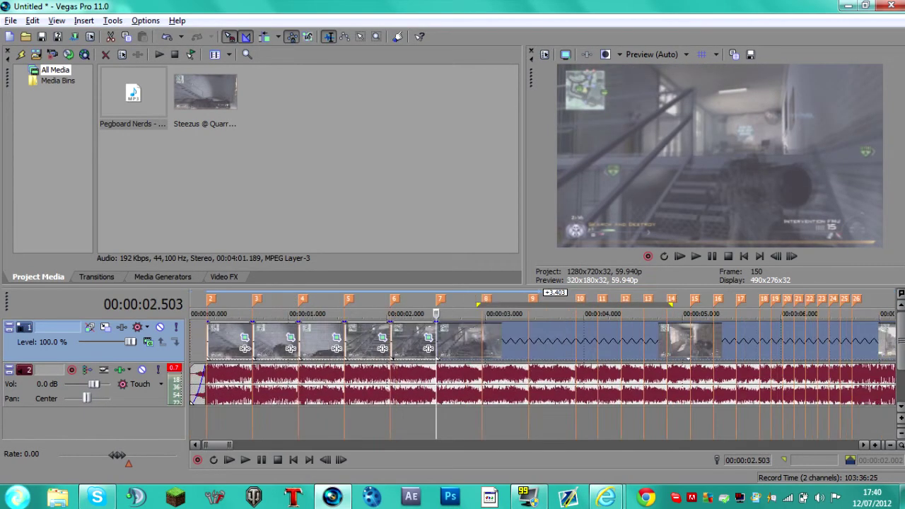
{"action": "key", "text": "ctrl+Right"}
{"action": "key", "text": "s"}
{"action": "key", "text": "ctrl+Right"}
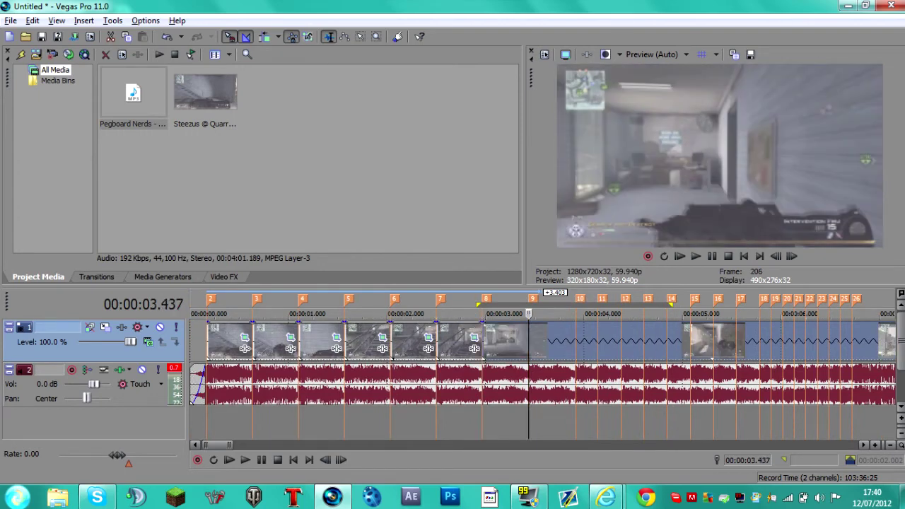
{"action": "key", "text": "s"}
{"action": "key", "text": "ctrl+Right"}
{"action": "key", "text": "s"}
{"action": "key", "text": "ctrl+Right"}
{"action": "key", "text": "s"}
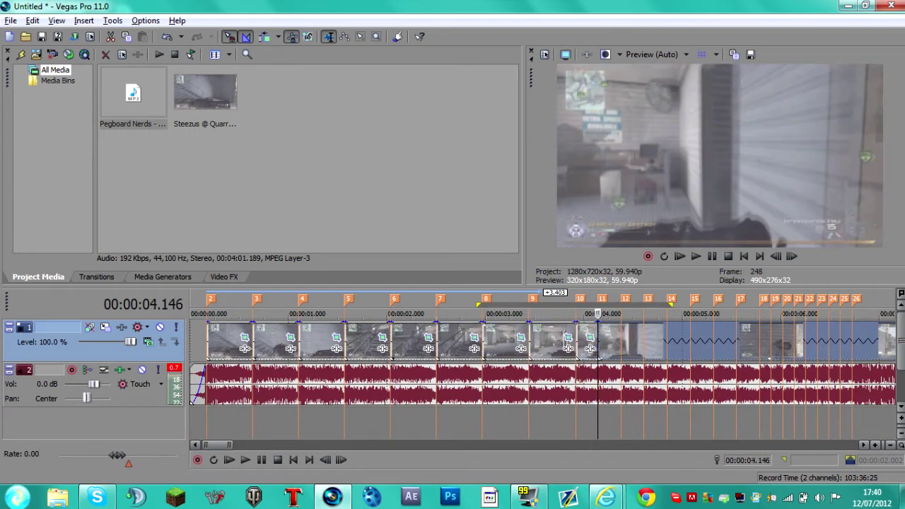
Step: Split the video event at each marker from 12 through 16
{"action": "key", "text": "ctrl+Right"}
{"action": "key", "text": "s"}
{"action": "key", "text": "ctrl+Right"}
{"action": "key", "text": "s"}
{"action": "key", "text": "ctrl+Right"}
{"action": "key", "text": "s"}
{"action": "key", "text": "ctrl+Right"}
{"action": "key", "text": "s"}
{"action": "key", "text": "ctrl+Right"}
{"action": "key", "text": "s"}
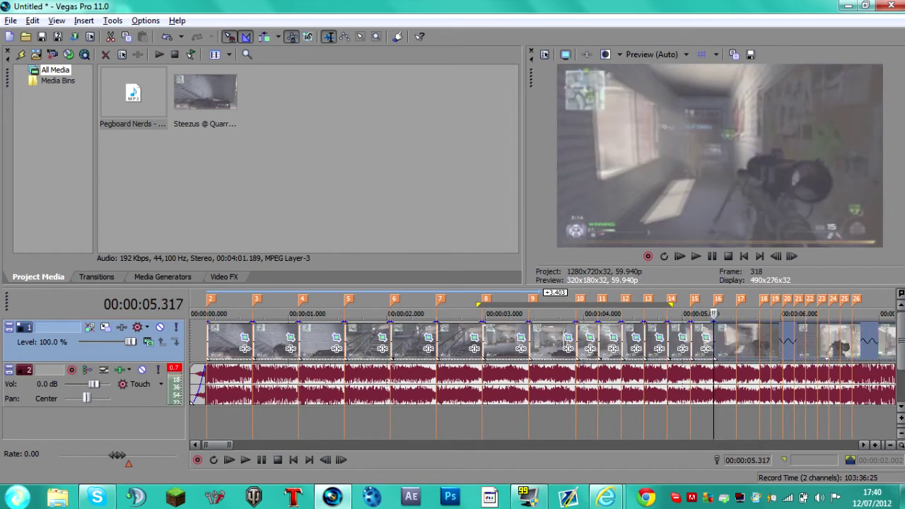
Step: Split the video event at each marker from 17 through 21
{"action": "key", "text": "ctrl+Right"}
{"action": "key", "text": "s"}
{"action": "key", "text": "ctrl+Right"}
{"action": "key", "text": "s"}
{"action": "key", "text": "ctrl+Right"}
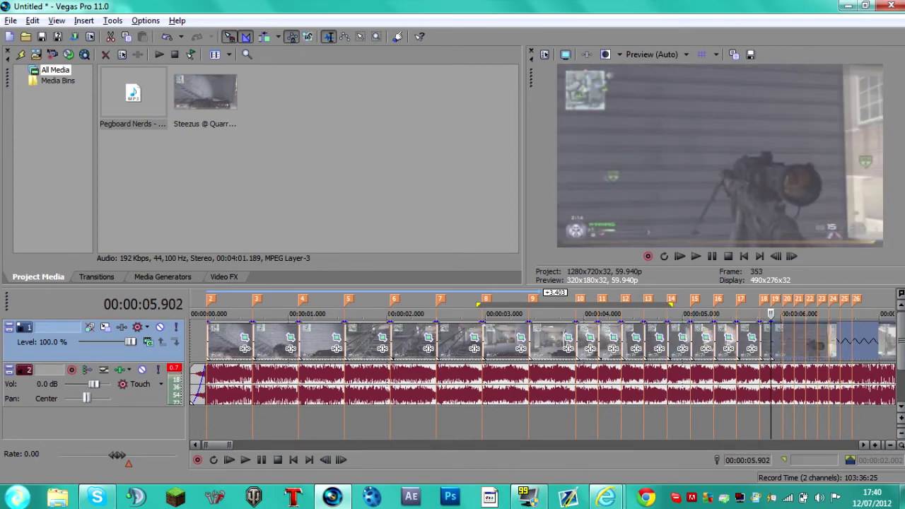
{"action": "key", "text": "s"}
{"action": "key", "text": "ctrl+Right"}
{"action": "key", "text": "s"}
{"action": "key", "text": "ctrl+Right"}
{"action": "key", "text": "s"}
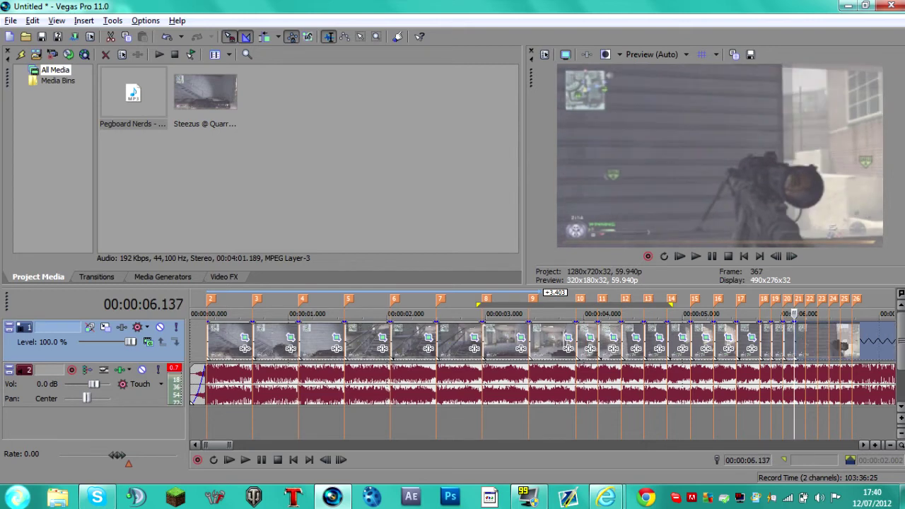
Step: Split the video event at markers 22, 23, 24 and 25
{"action": "key", "text": "ctrl+Right"}
{"action": "key", "text": "s"}
{"action": "key", "text": "ctrl+Right"}
{"action": "key", "text": "s"}
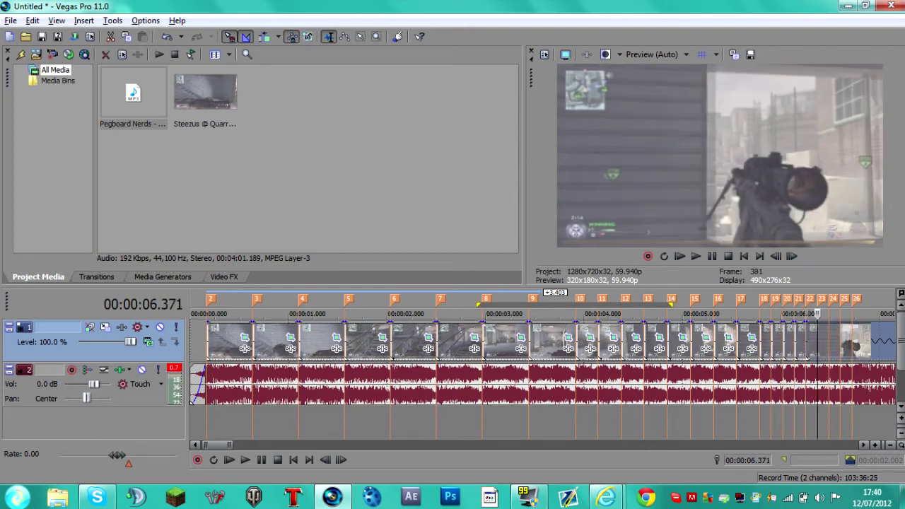
{"action": "key", "text": "ctrl+Right"}
{"action": "key", "text": "s"}
{"action": "key", "text": "ctrl+Right"}
{"action": "key", "text": "s"}
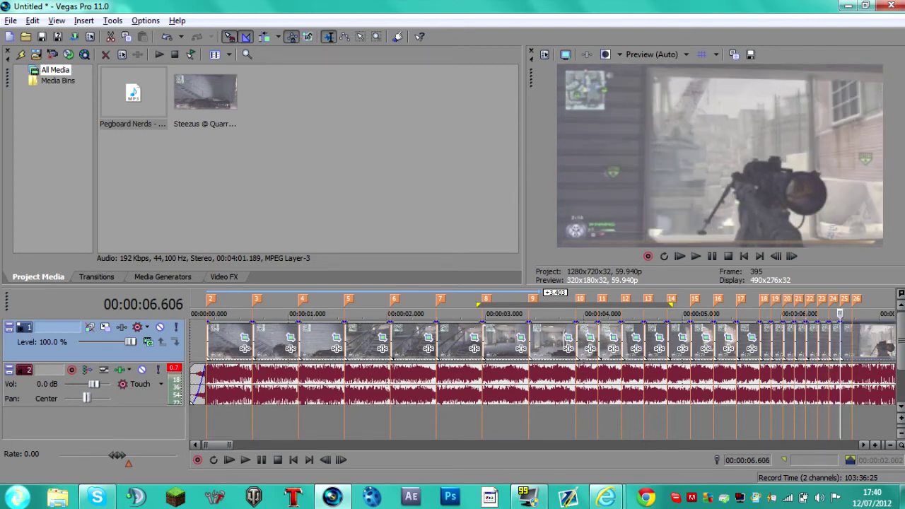
Step: Split the video event at marker 26, at 00:00:06.724
{"action": "key", "text": "ctrl+Right"}
{"action": "key", "text": "Up"}
{"action": "key", "text": "Up"}
{"action": "key", "text": "Up"}
{"action": "key", "text": "Up"}
{"action": "key", "text": "Up"}
{"action": "key", "text": "Up"}
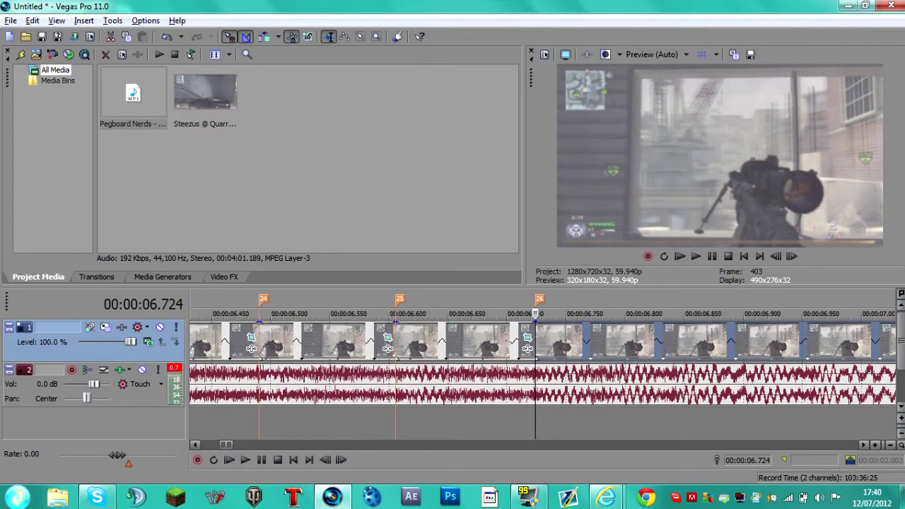
Step: Examine the cut at marker 26 up close against the beat in the music's waveform
{"action": "key", "text": "Up"}
{"action": "key", "text": "Up"}
{"action": "key", "text": "Up"}
{"action": "key", "text": "Up"}
{"action": "key", "text": "Up"}
{"action": "key", "text": "Up"}
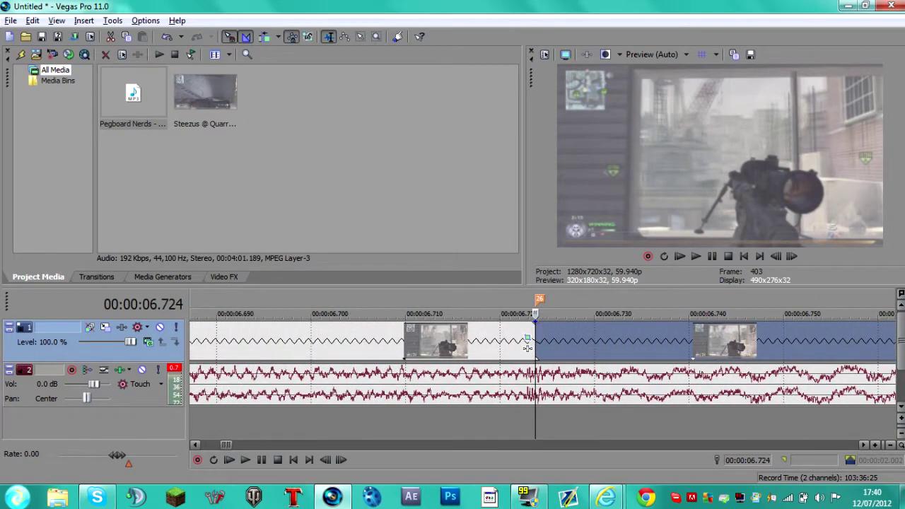
{"action": "key", "text": "Down"}
{"action": "key", "text": "Down"}
{"action": "key", "text": "Down"}
{"action": "key", "text": "Down"}
{"action": "key", "text": "Down"}
{"action": "key", "text": "Down"}
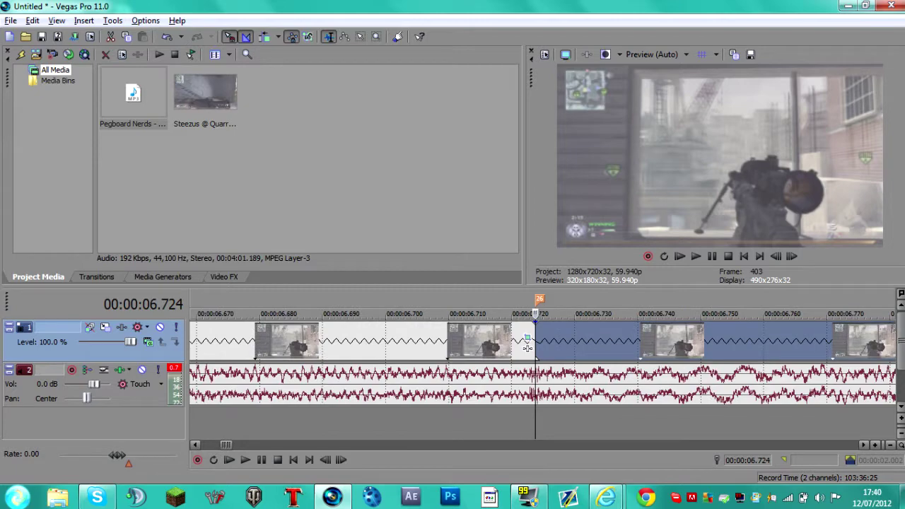
Step: Play back the passage of footage and music right after the cut at marker 26
{"action": "key", "text": "Down"}
{"action": "key", "text": "Down"}
{"action": "key", "text": "Down"}
{"action": "key", "text": "Down"}
{"action": "key", "text": "Down"}
{"action": "key", "text": "Down"}
{"action": "key", "text": "Down"}
{"action": "key", "text": "Down"}
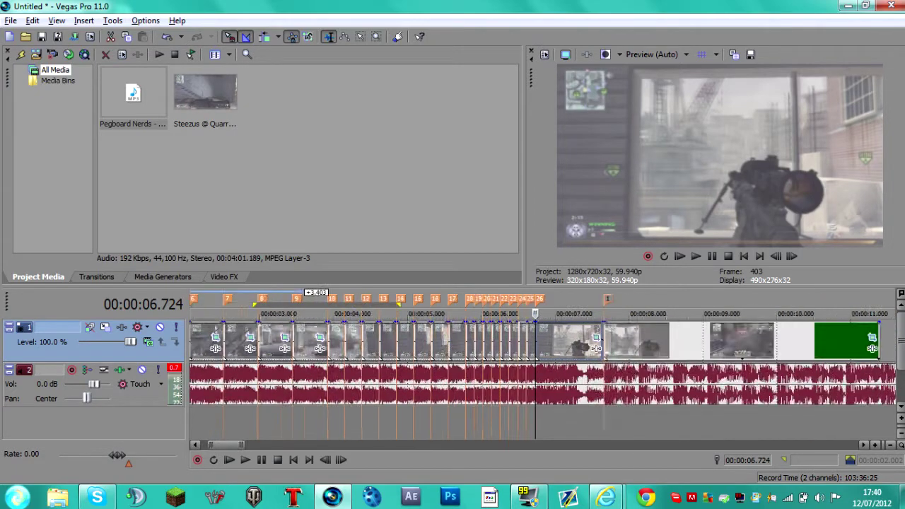
{"action": "key", "text": "Up"}
{"action": "key", "text": "Up"}
{"action": "key", "text": "Up"}
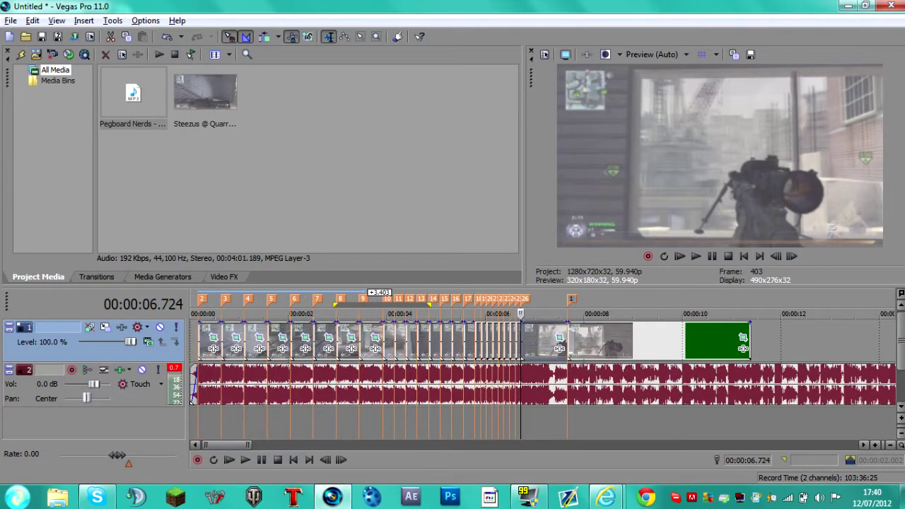
{"action": "key", "text": "space"}
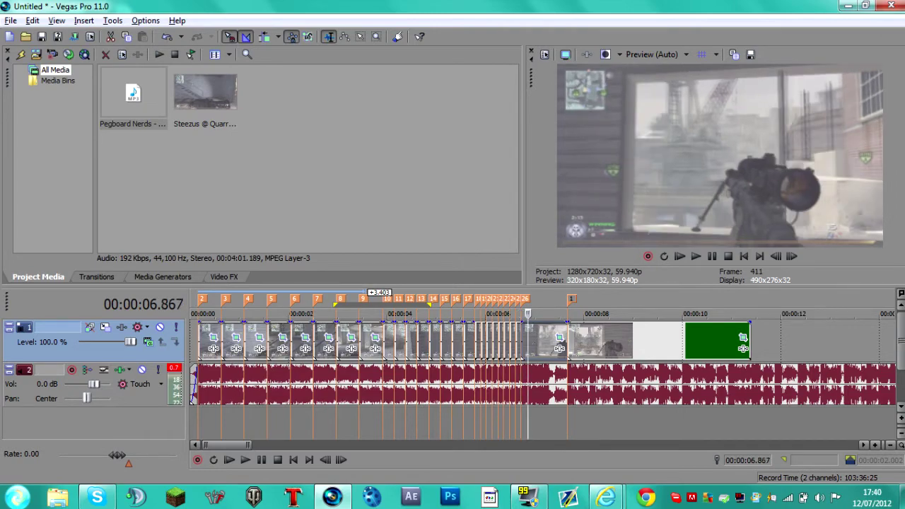
Step: Examine the cuts at markers 24, 25 and 26 against the beats in the music's waveform
{"action": "key", "text": "Up"}
{"action": "key", "text": "Up"}
{"action": "key", "text": "Up"}
{"action": "key", "text": "Up"}
{"action": "key", "text": "Up"}
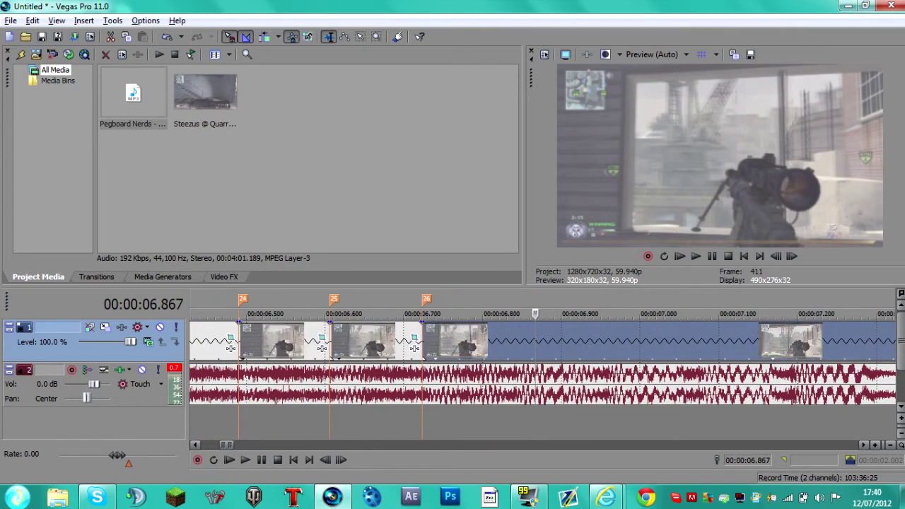
{"action": "key", "text": "Down"}
{"action": "key", "text": "Down"}
{"action": "key", "text": "Down"}
{"action": "key", "text": "Down"}
{"action": "key", "text": "Down"}
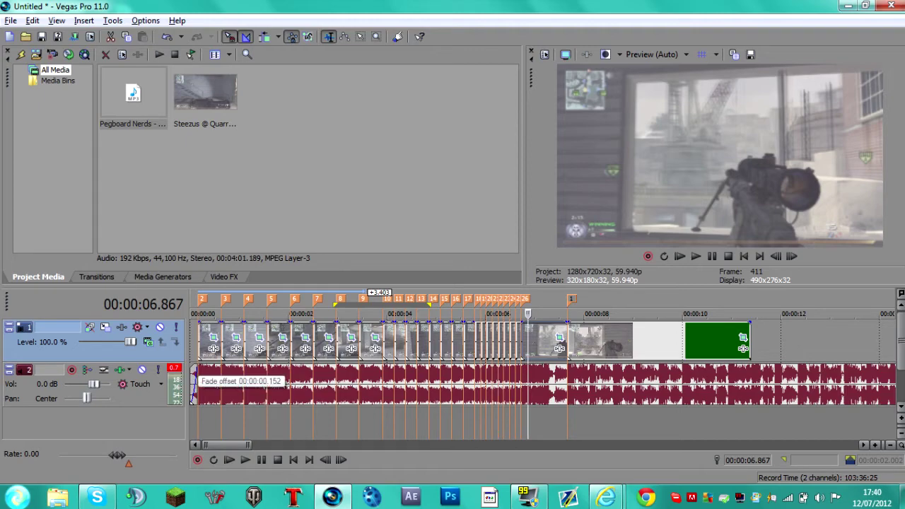
Step: Shift marker 2 and the start of the first video event about 0.005 s earlier, onto the first beat
{"action": "left_click", "coordinate": [198, 368]}
{"action": "scroll", "coordinate": [198, 368], "scroll_direction": "up", "scroll_amount": 4}
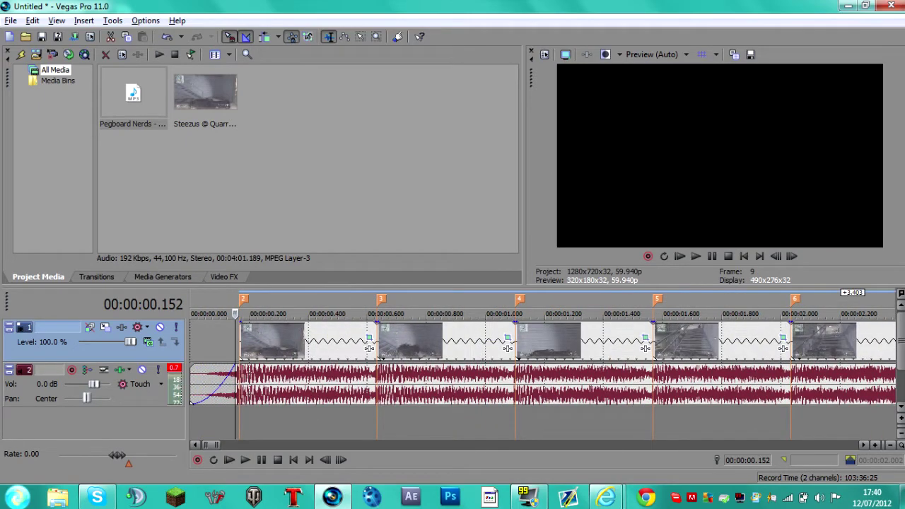
{"action": "key", "text": "Right"}
{"action": "key", "text": "Up"}
{"action": "key", "text": "Up"}
{"action": "key", "text": "Up"}
{"action": "key", "text": "Up"}
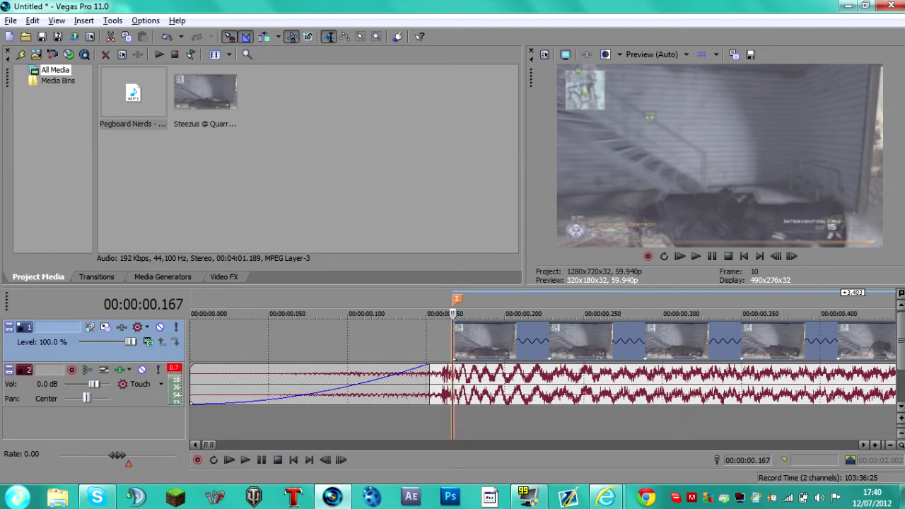
{"action": "left_click_drag", "start_coordinate": [456, 298], "coordinate": [449, 298]}
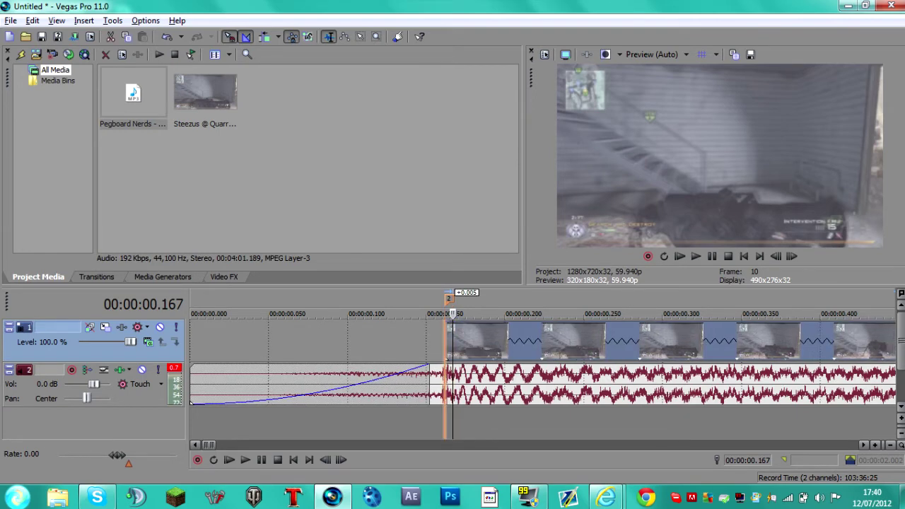
{"action": "key", "text": "Down"}
{"action": "key", "text": "Down"}
{"action": "key", "text": "Down"}
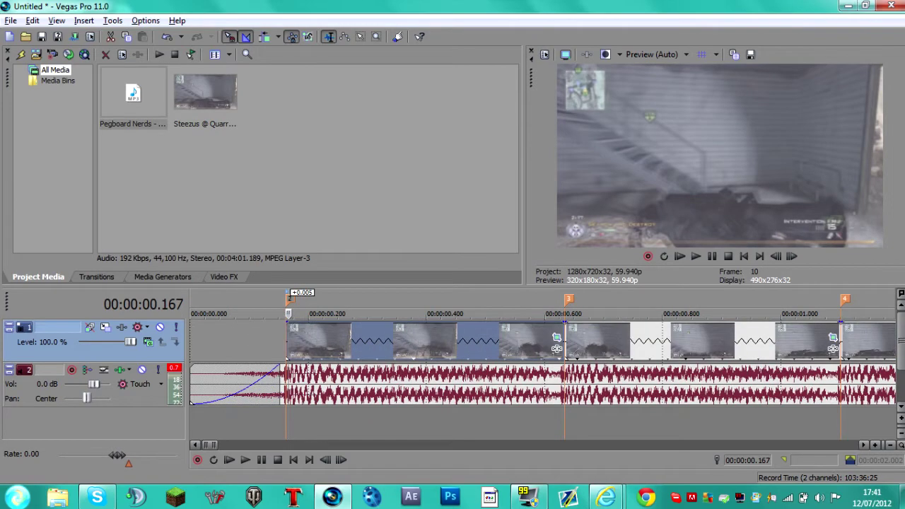
{"action": "key", "text": "Down"}
{"action": "key", "text": "Down"}
{"action": "key", "text": "Down"}
{"action": "key", "text": "Down"}
{"action": "key", "text": "Down"}
{"action": "key", "text": "Down"}
{"action": "key", "text": "Down"}
{"action": "key", "text": "Down"}
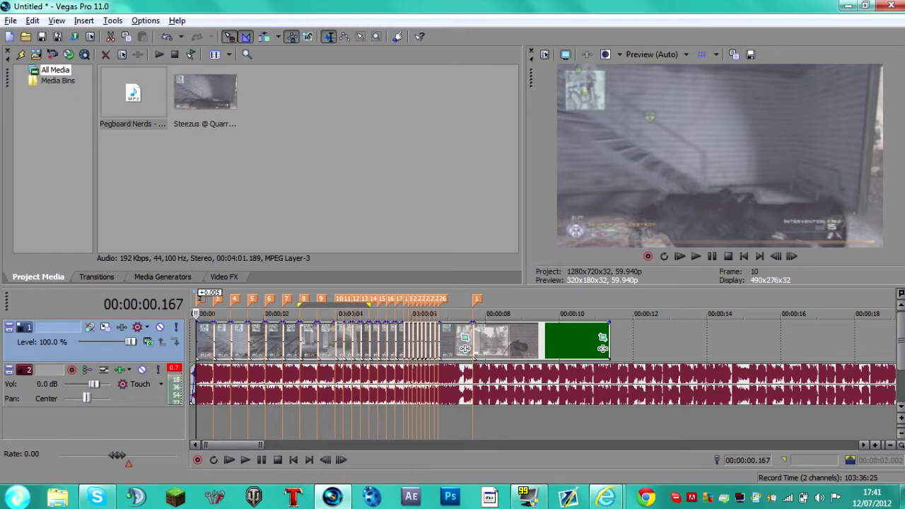
Step: Add the Sony Brightness and Contrast effect to the first video event
{"action": "key", "text": "Up"}
{"action": "key", "text": "Up"}
{"action": "key", "text": "Up"}
{"action": "key", "text": "Up"}
{"action": "key", "text": "Up"}
{"action": "key", "text": "Up"}
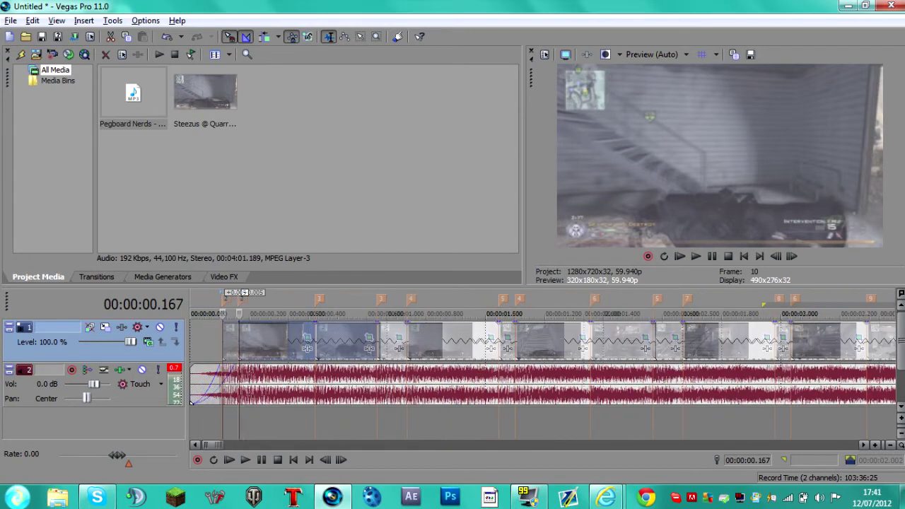
{"action": "left_click", "coordinate": [369, 349]}
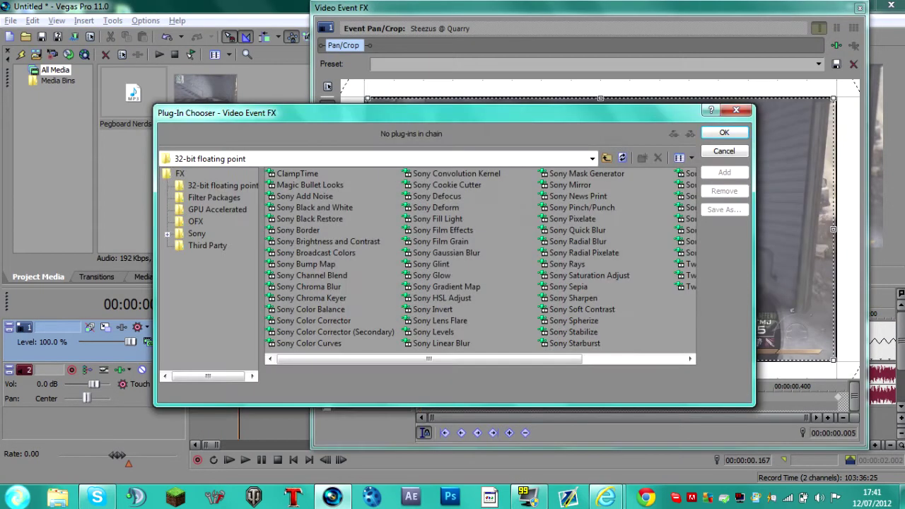
{"action": "left_click", "coordinate": [328, 241]}
{"action": "left_click", "coordinate": [724, 172]}
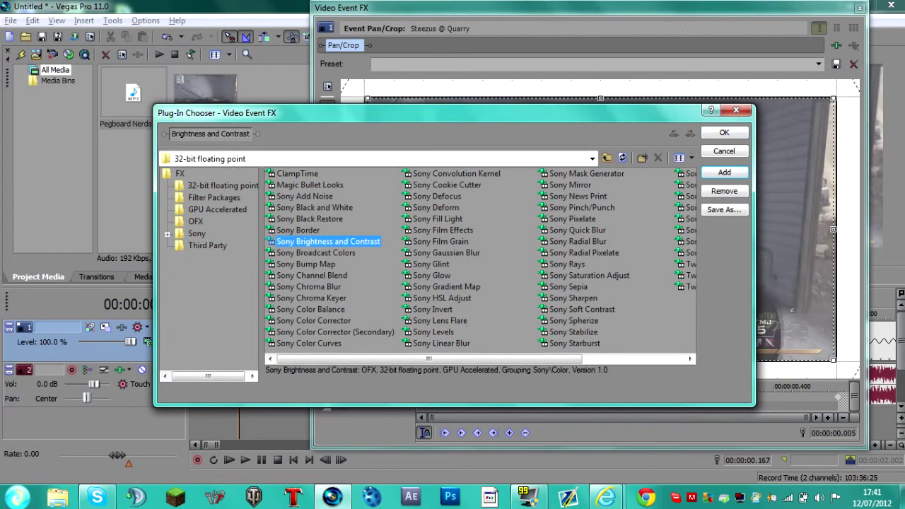
{"action": "left_click", "coordinate": [723, 133]}
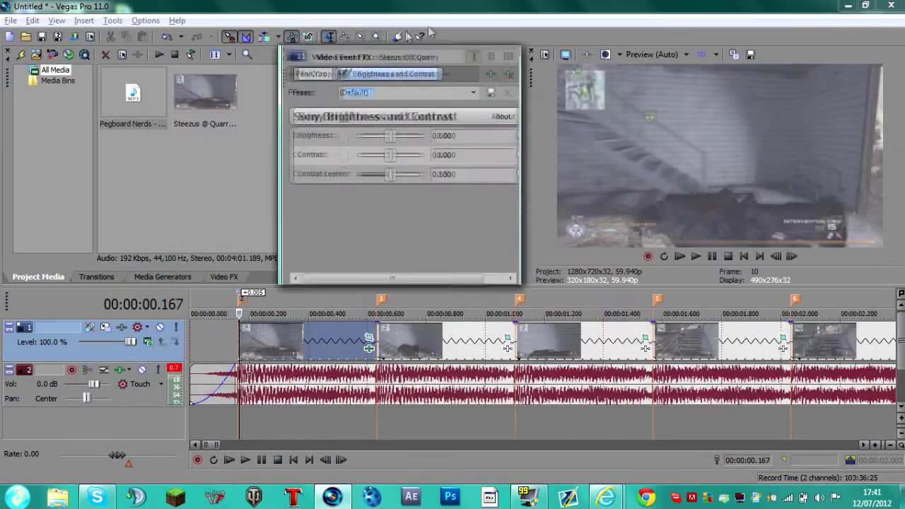
Step: Apply the Flash 2 preset to the effect and set its brightness to 0.4 and contrast to 0.3
{"action": "left_click_drag", "start_coordinate": [417, 7], "coordinate": [159, 12]}
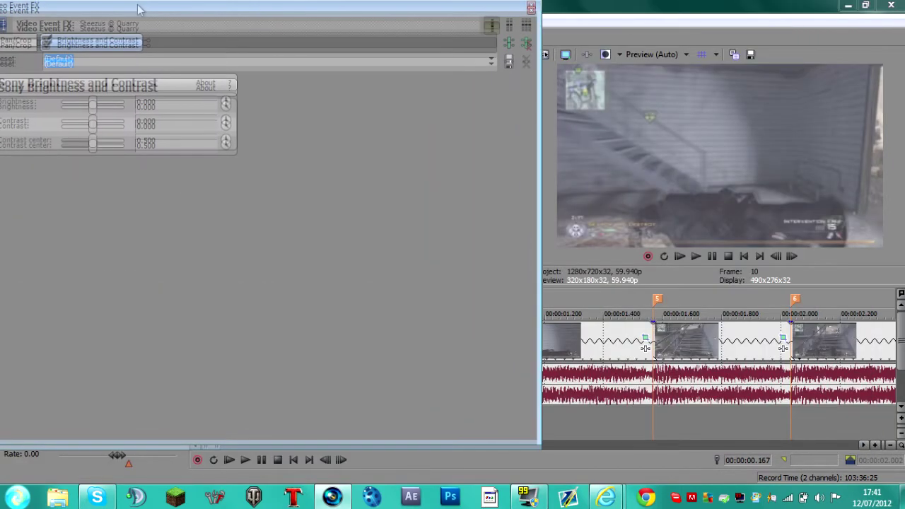
{"action": "left_click", "coordinate": [491, 64]}
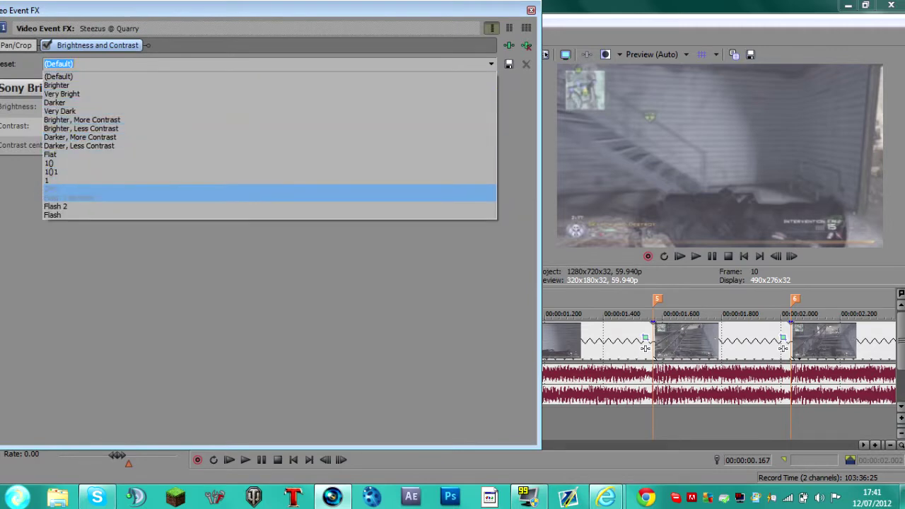
{"action": "left_click", "coordinate": [268, 205]}
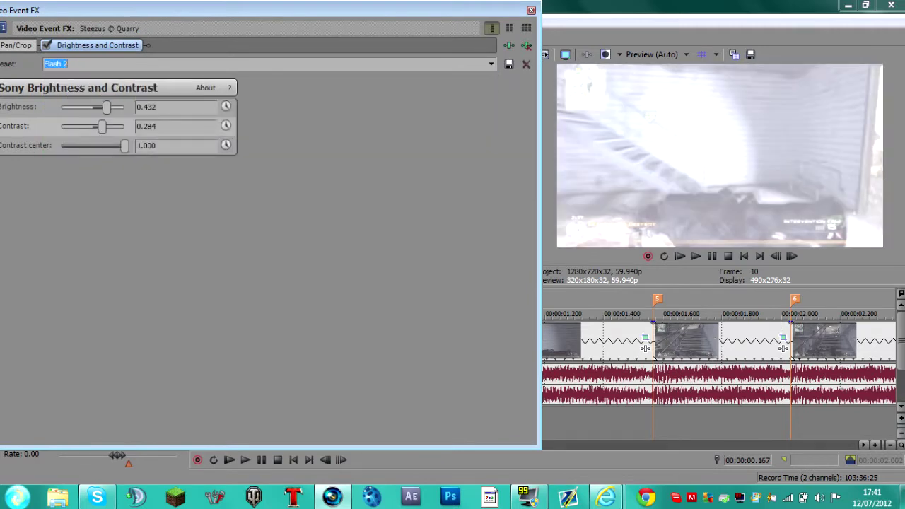
{"action": "double_click", "coordinate": [147, 107]}
{"action": "type", "text": "0.4"}
{"action": "key", "text": "Return"}
{"action": "double_click", "coordinate": [147, 126]}
{"action": "type", "text": "0.3"}
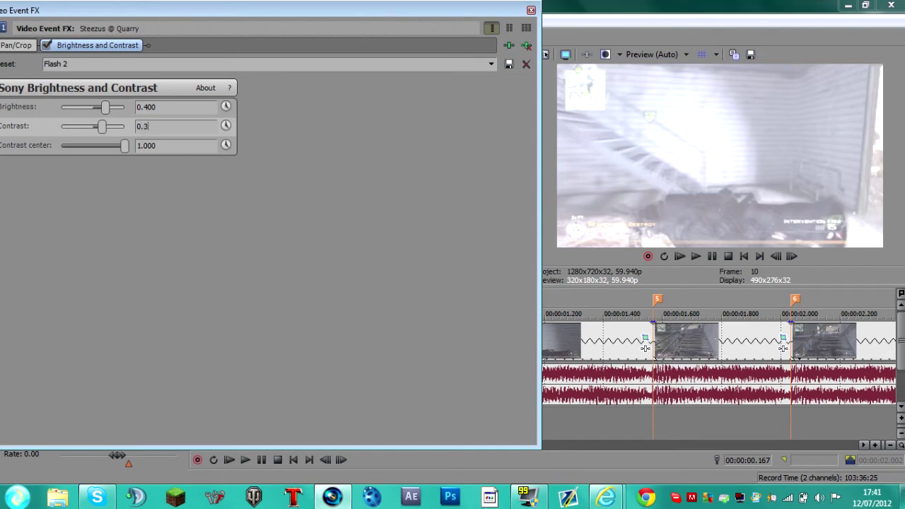
{"action": "mouse_move", "coordinate": [124, 145]}
{"action": "left_mouse_down"}
{"action": "mouse_move", "coordinate": [61, 145]}
{"action": "mouse_move", "coordinate": [124, 145]}
{"action": "left_mouse_up"}
Step: Enable keyframe animation for brightness, contrast and contrast center, and place the effect's cursor at the event's end, 00:00:00.472
{"action": "left_click", "coordinate": [226, 106]}
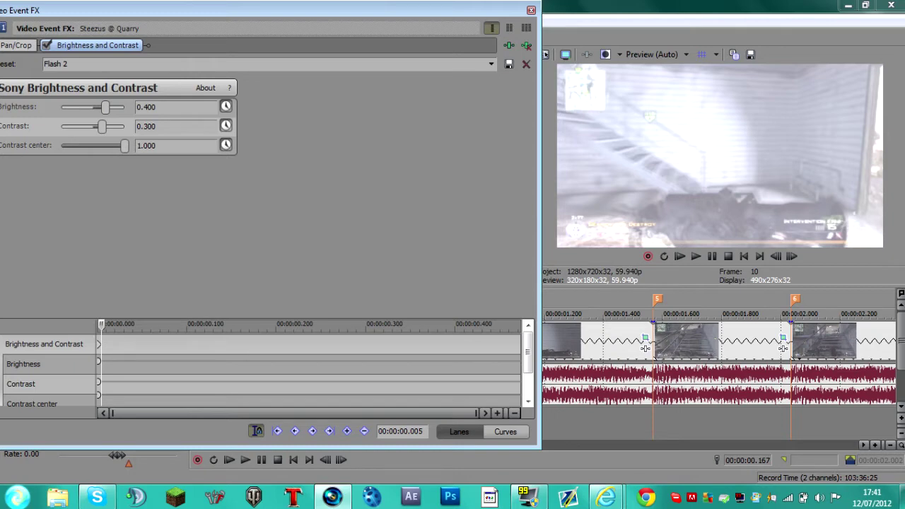
{"action": "left_click_drag", "start_coordinate": [101, 325], "coordinate": [520, 324]}
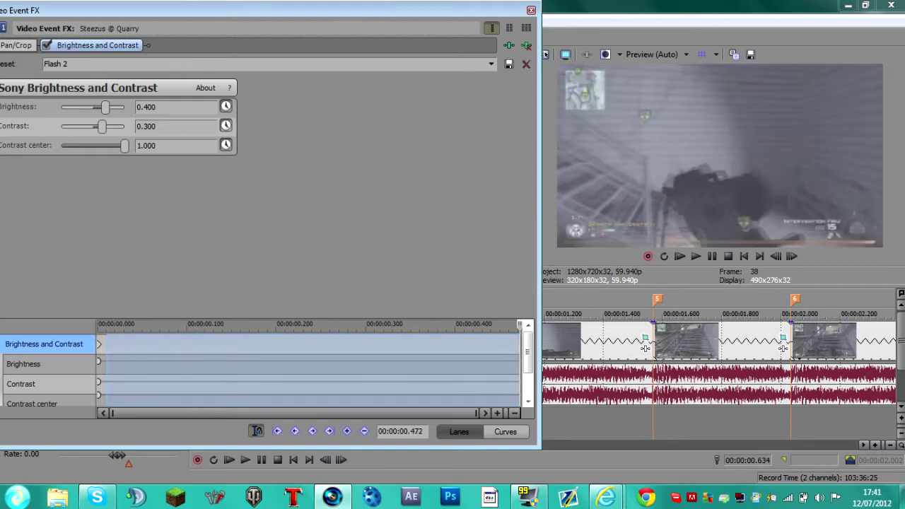
{"action": "left_click", "coordinate": [491, 64]}
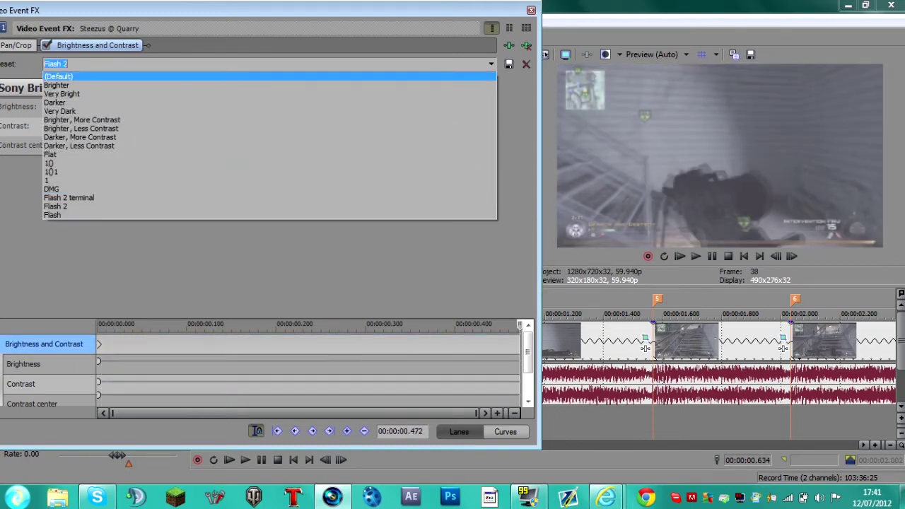
{"action": "left_click", "coordinate": [56, 214]}
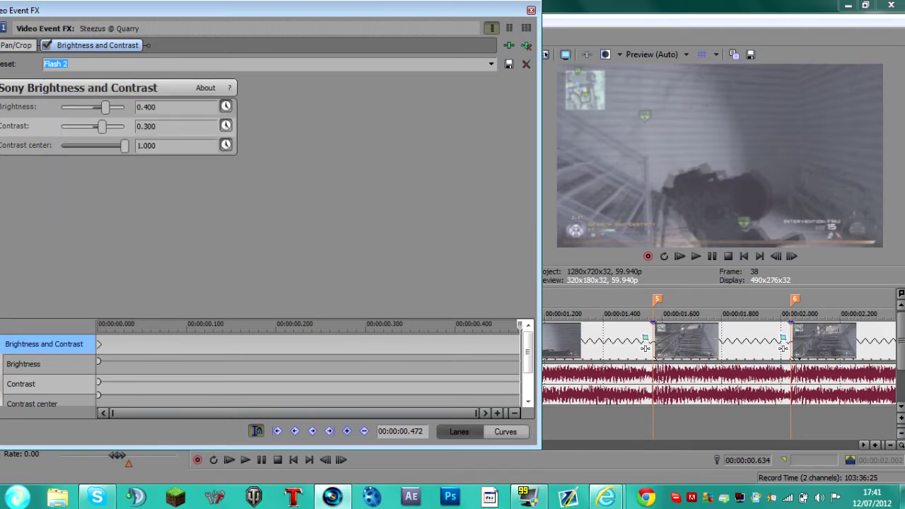
{"action": "left_click", "coordinate": [153, 107]}
{"action": "left_click", "coordinate": [225, 125]}
{"action": "left_click", "coordinate": [225, 106]}
{"action": "left_click", "coordinate": [225, 144]}
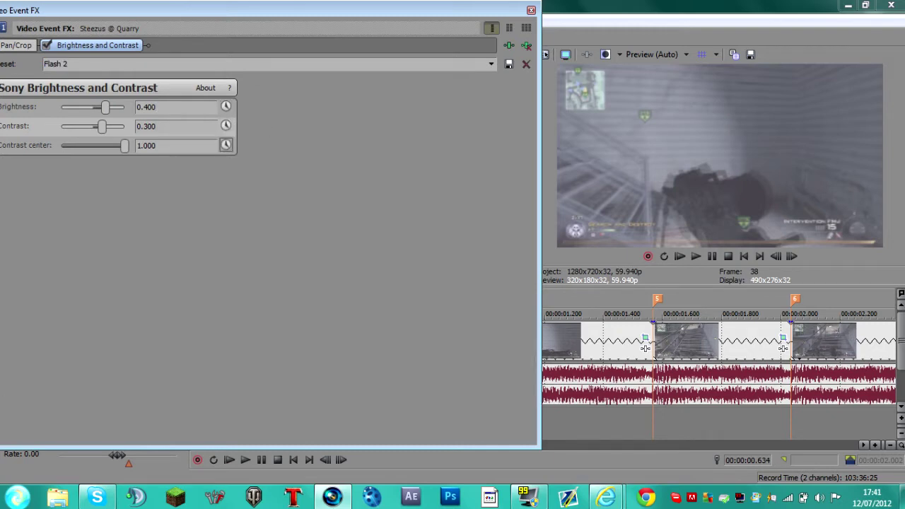
{"action": "left_click", "coordinate": [225, 106]}
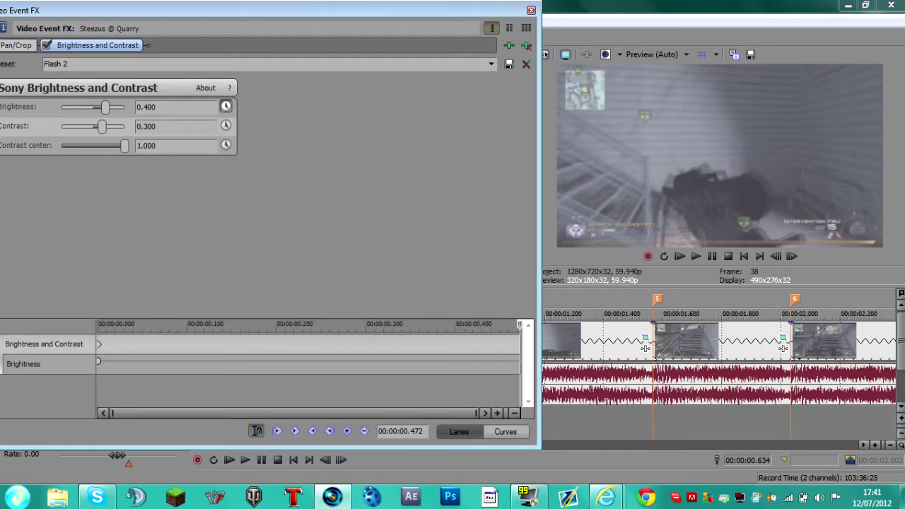
{"action": "left_click", "coordinate": [225, 125]}
{"action": "left_click", "coordinate": [225, 144]}
Step: Keyframe the (Default) preset at the end of the event so the flash fades out, and close the effect settings
{"action": "left_click_drag", "start_coordinate": [221, 344], "coordinate": [520, 345]}
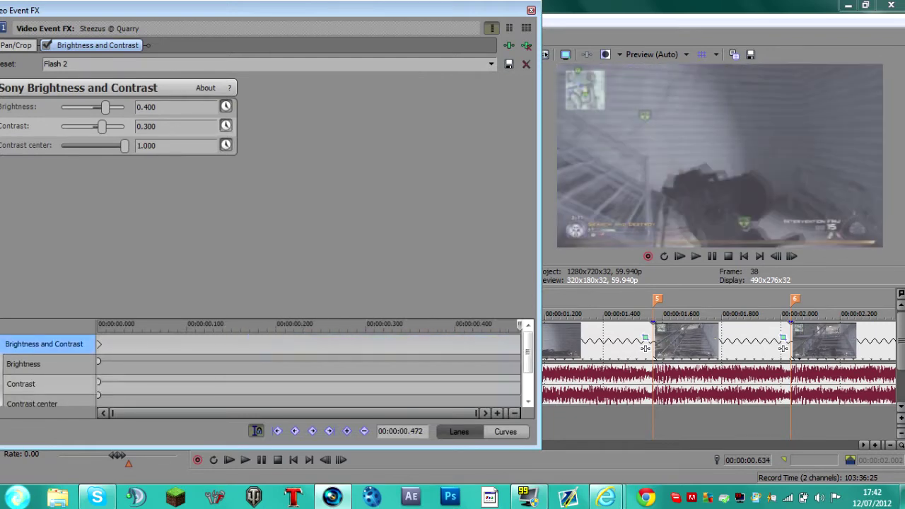
{"action": "left_click", "coordinate": [491, 64]}
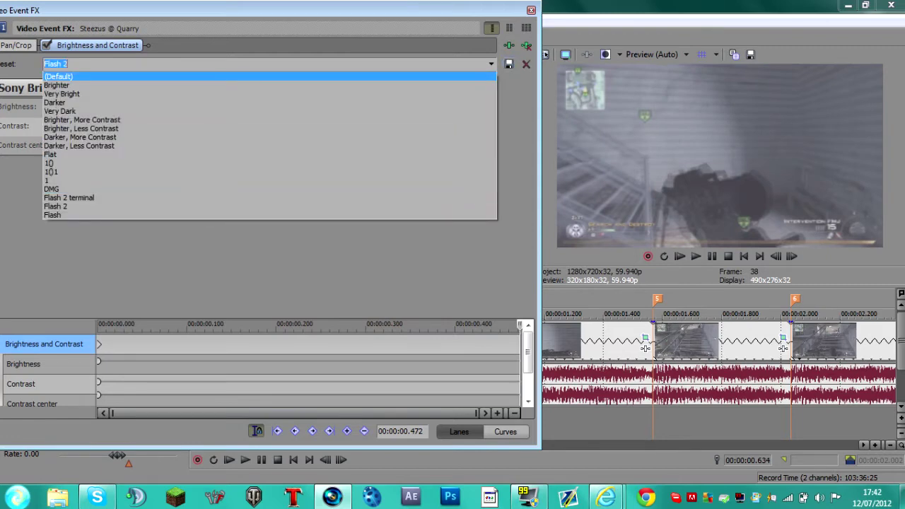
{"action": "left_click", "coordinate": [453, 76]}
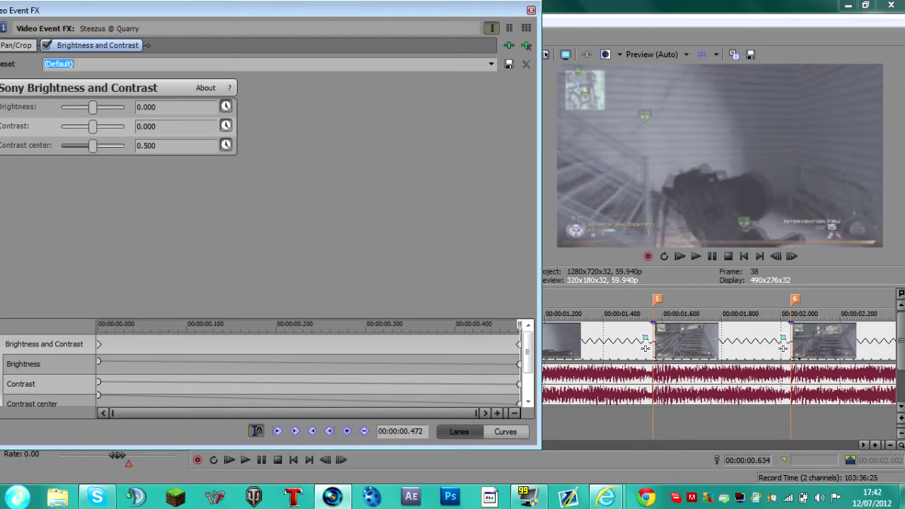
{"action": "left_click", "coordinate": [530, 10]}
Step: Play the start of the sequence to preview the flash on the first video event
{"action": "scroll", "coordinate": [543, 375], "scroll_direction": "down", "scroll_amount": 3}
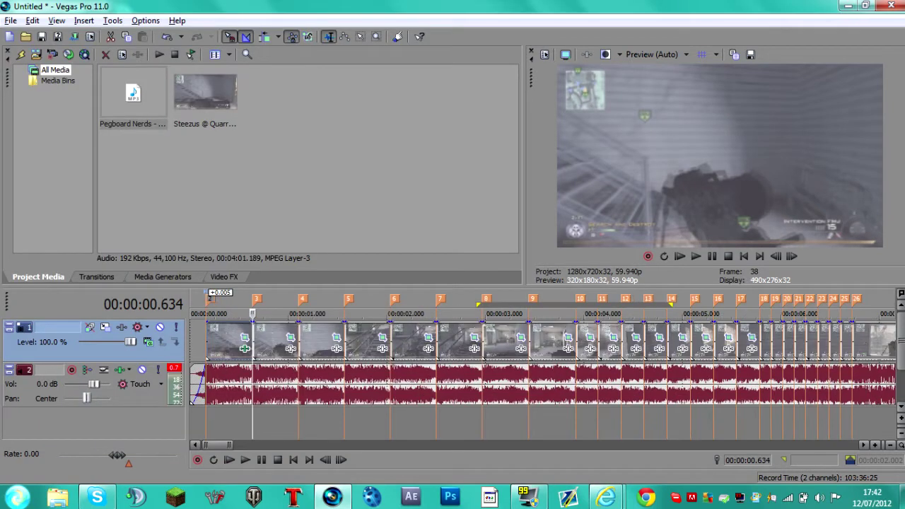
{"action": "left_click", "coordinate": [198, 420]}
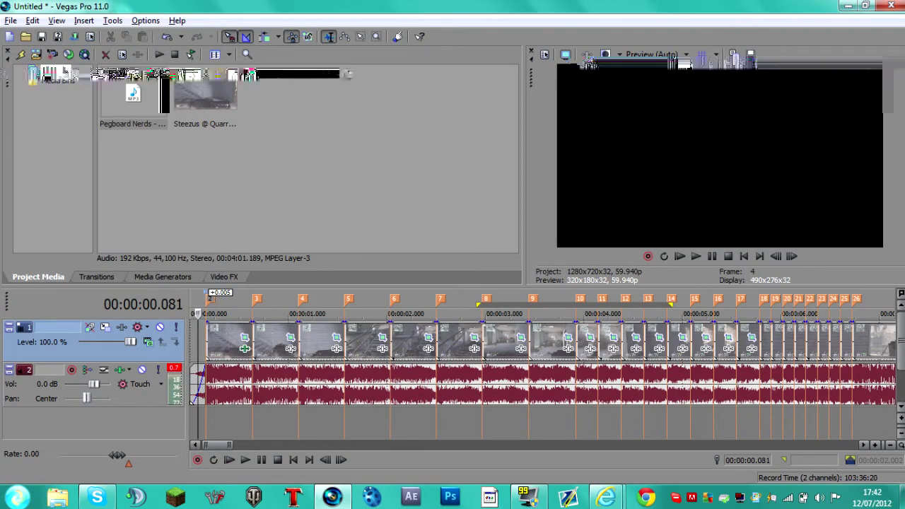
{"action": "key", "text": "space"}
{"action": "key", "text": "space"}
Step: Copy the first video event together with its keyframed Brightness and Contrast effect
{"action": "left_click", "coordinate": [207, 342]}
{"action": "scroll", "coordinate": [208, 342], "scroll_direction": "up", "scroll_amount": 5}
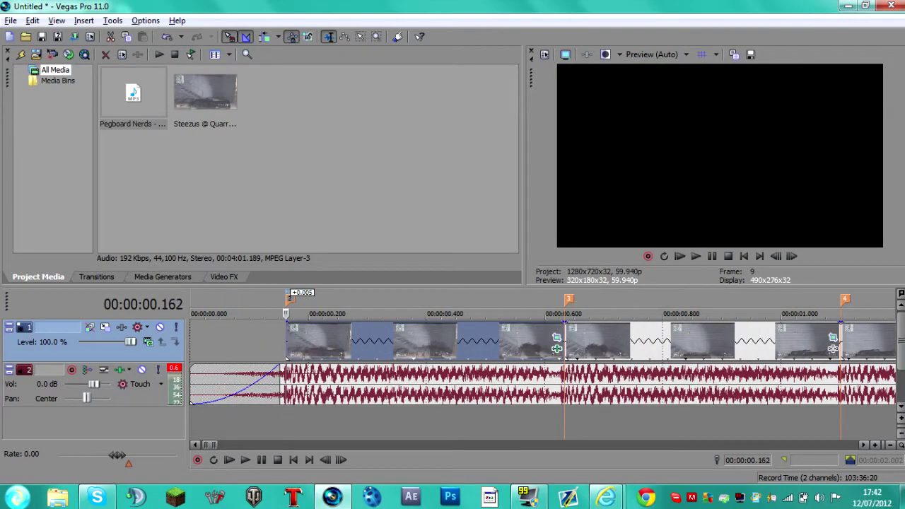
{"action": "right_click", "coordinate": [423, 343]}
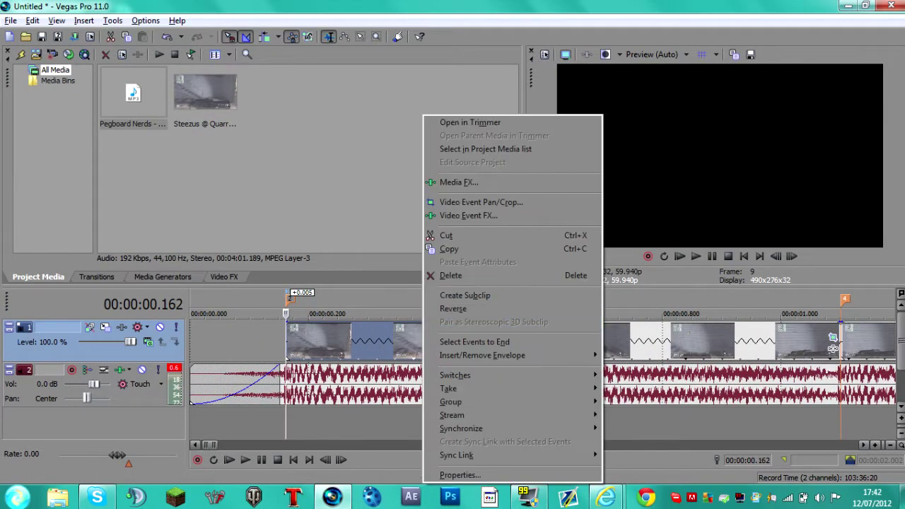
{"action": "left_click", "coordinate": [450, 249]}
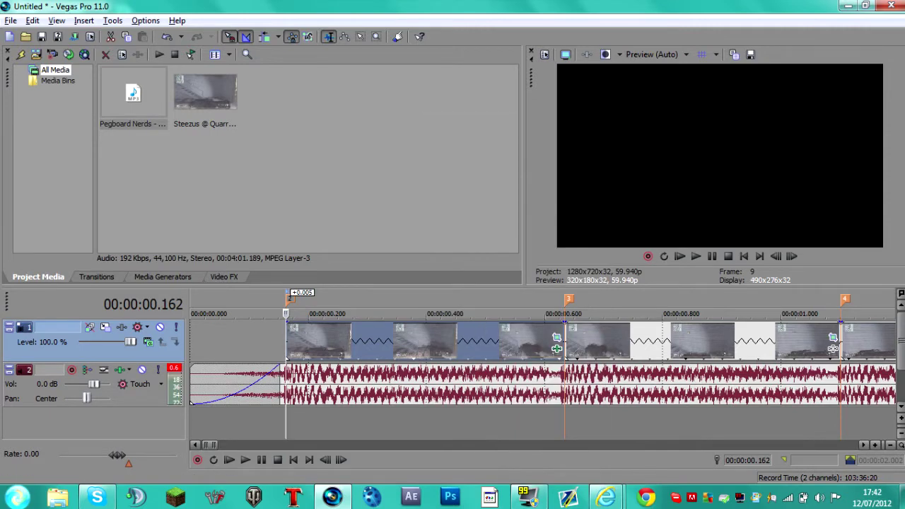
{"action": "right_click", "coordinate": [453, 343]}
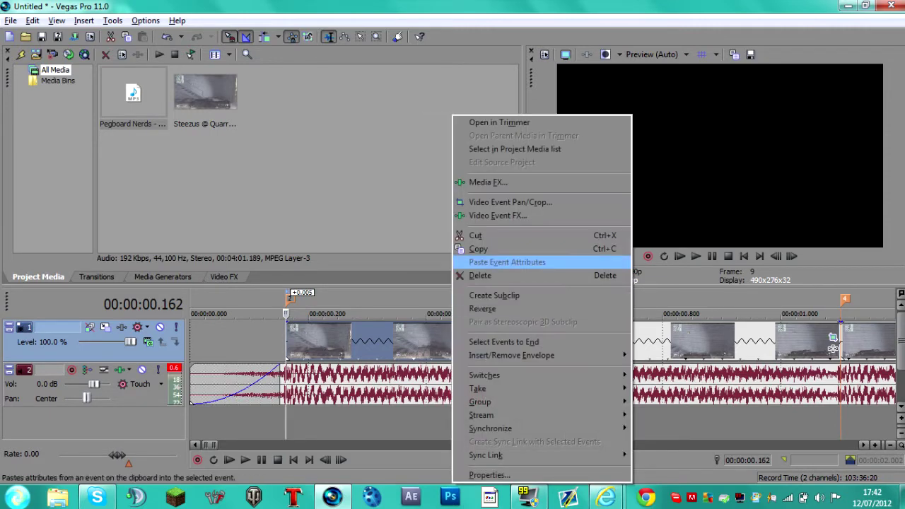
{"action": "left_click", "coordinate": [470, 249]}
Step: Select the split video events from the second one through the one ending at marker 1, and paste the copied event attributes onto them
{"action": "left_click", "coordinate": [580, 343]}
{"action": "scroll", "coordinate": [581, 342], "scroll_direction": "down", "scroll_amount": 5}
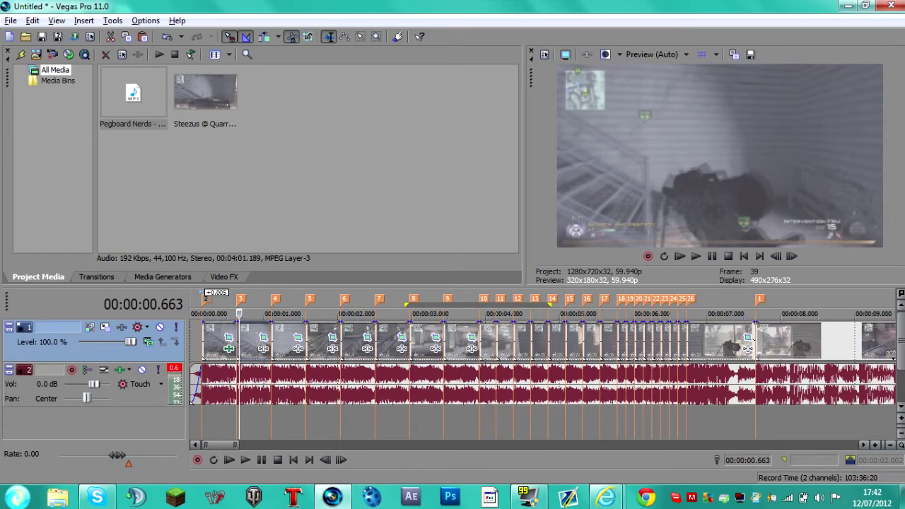
{"action": "scroll", "coordinate": [746, 348], "scroll_direction": "up", "scroll_amount": 2}
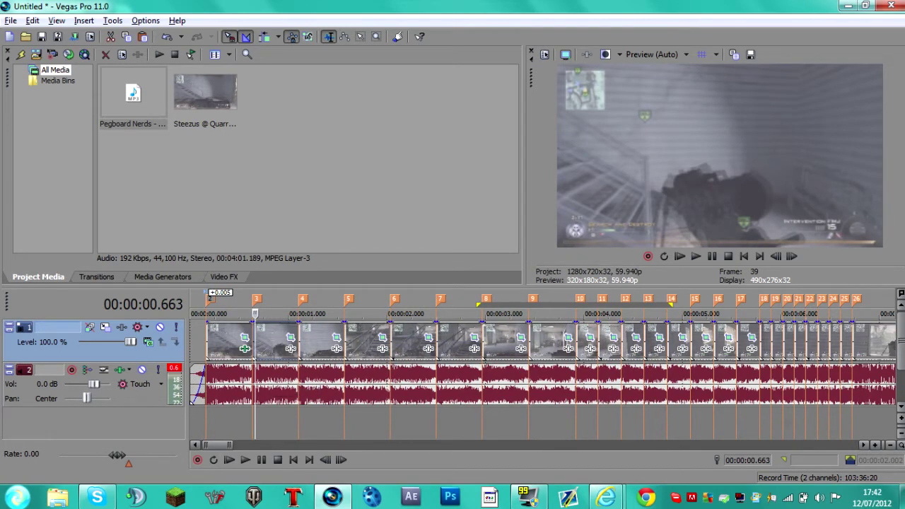
{"action": "scroll", "coordinate": [542, 378], "scroll_direction": "right", "scroll_amount": 1}
{"action": "left_click", "coordinate": [867, 348]}
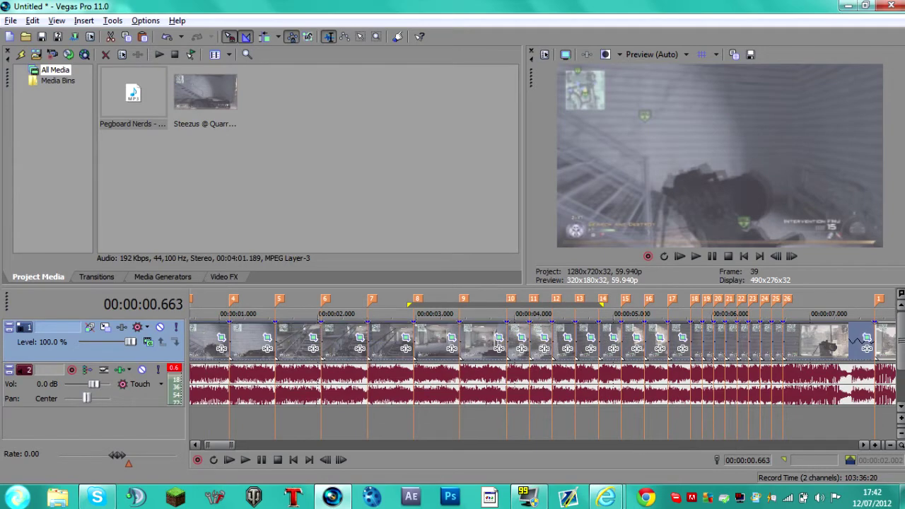
{"action": "scroll", "coordinate": [542, 379], "scroll_direction": "down", "scroll_amount": 2}
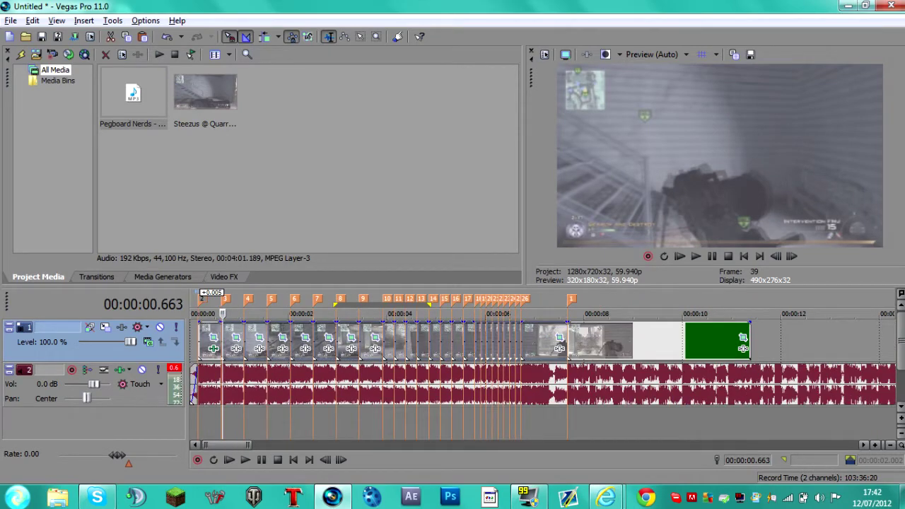
{"action": "scroll", "coordinate": [742, 346], "scroll_direction": "up", "scroll_amount": 2}
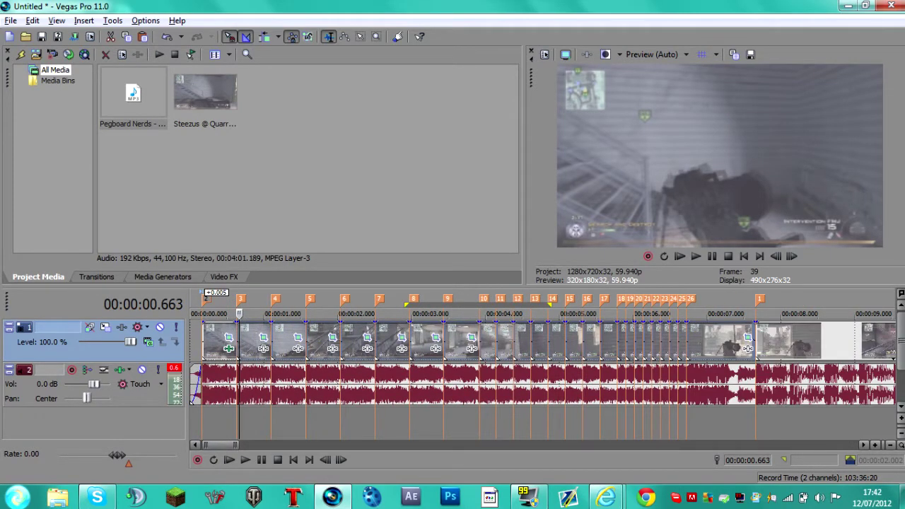
{"action": "right_click", "coordinate": [747, 347]}
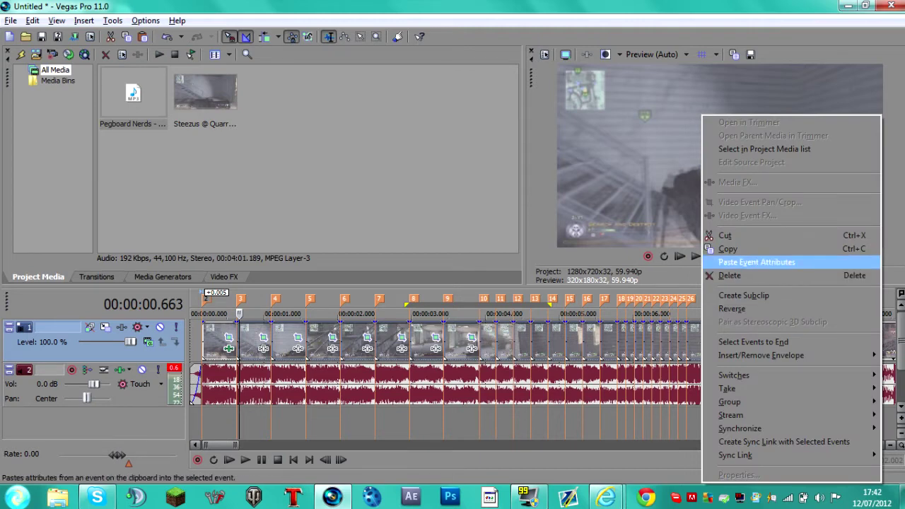
{"action": "left_click", "coordinate": [756, 262]}
Step: Keyframe the (Default) preset at 00:00:00.467 in the second video event's Brightness and Contrast effect, and close the effect settings
{"action": "left_click", "coordinate": [263, 347]}
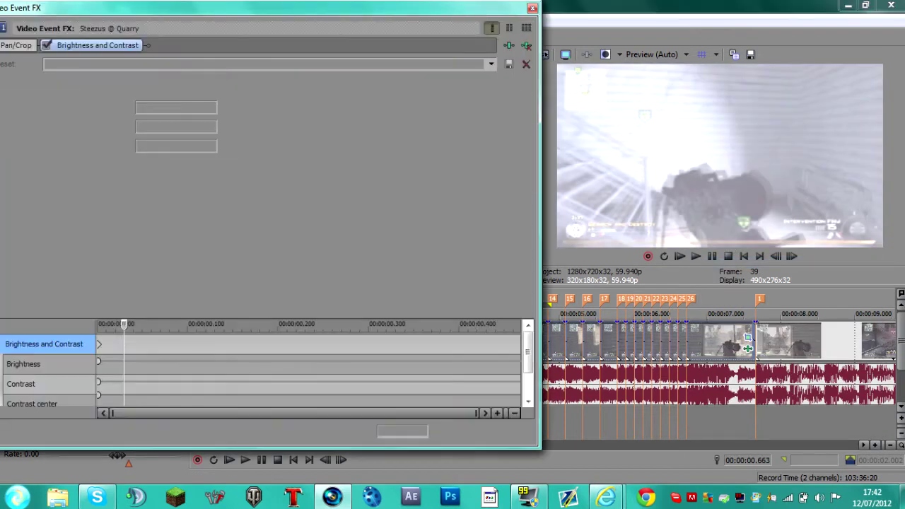
{"action": "left_click", "coordinate": [44, 63]}
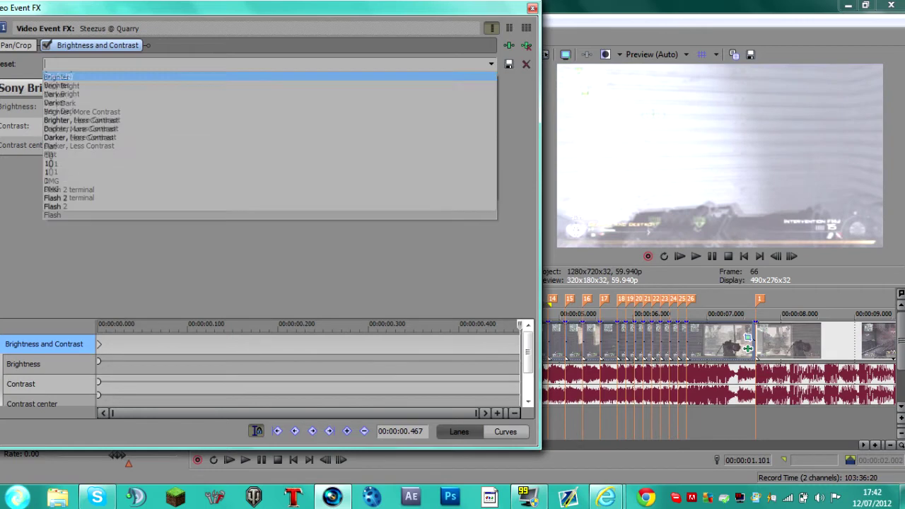
{"action": "left_click", "coordinate": [57, 76]}
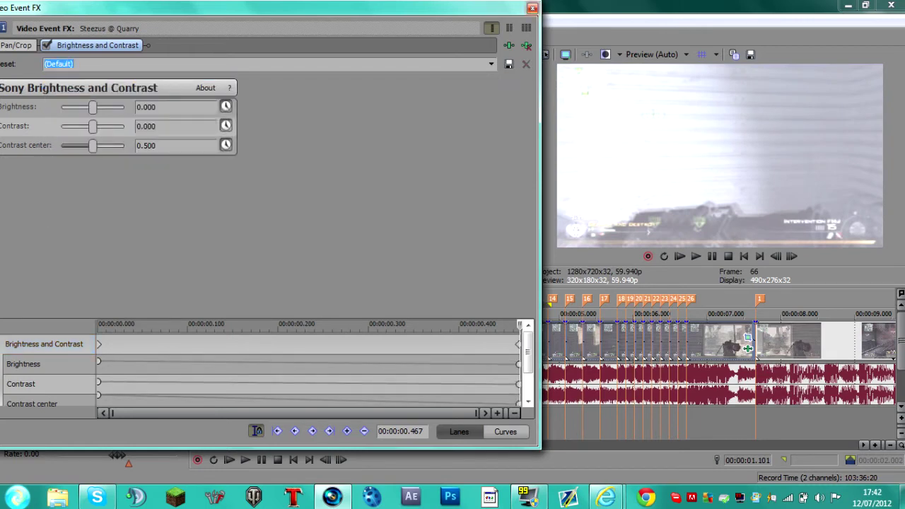
{"action": "left_click", "coordinate": [533, 7]}
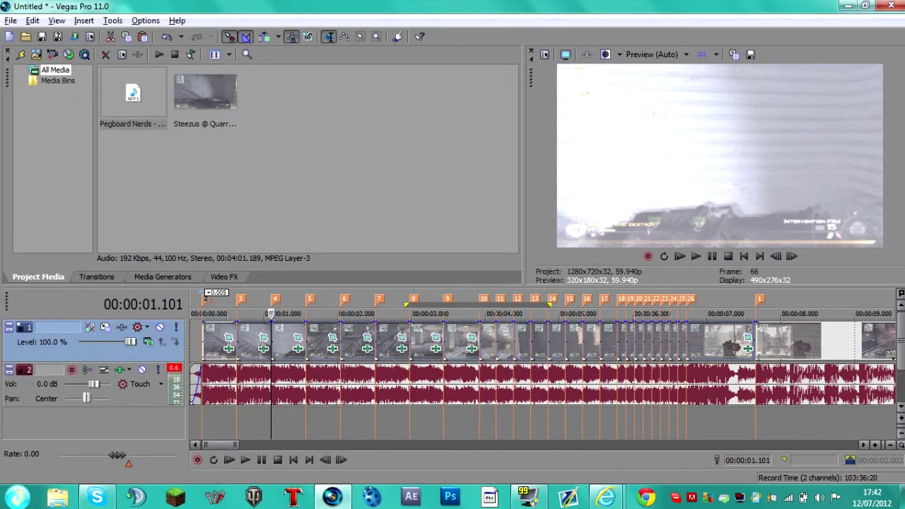
Step: Keyframe the (Default) preset at the end of the third video event's Brightness and Contrast effect, at 00:00:00.467, and close the settings
{"action": "left_click", "coordinate": [299, 348]}
{"action": "left_click_drag", "start_coordinate": [405, 344], "coordinate": [521, 344]}
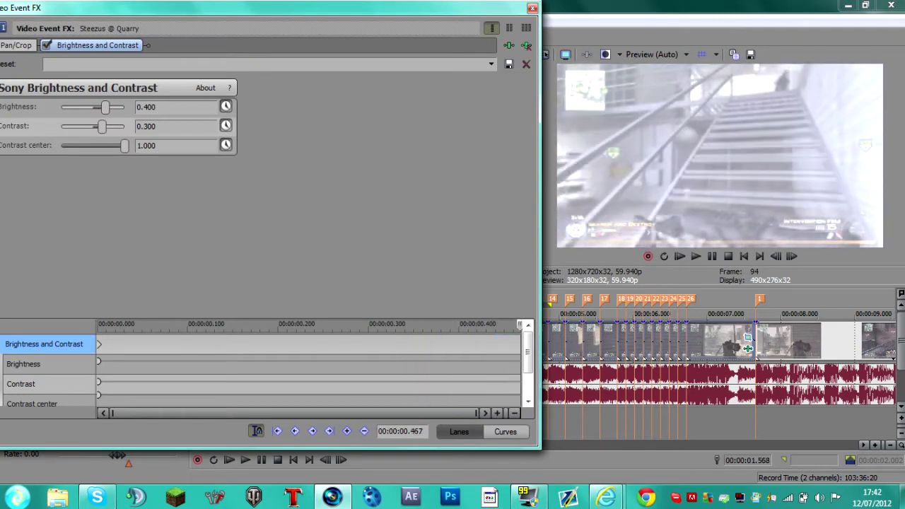
{"action": "left_click", "coordinate": [491, 64]}
{"action": "left_click", "coordinate": [452, 76]}
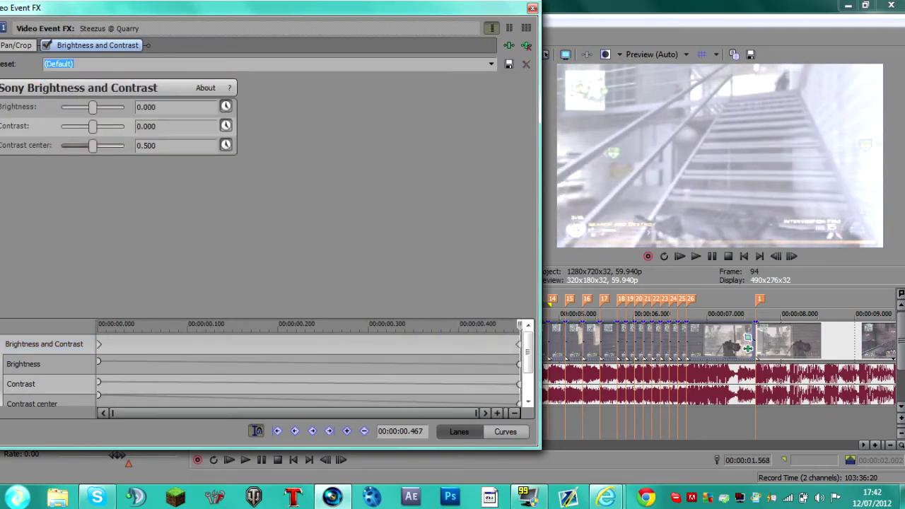
{"action": "left_click", "coordinate": [532, 8]}
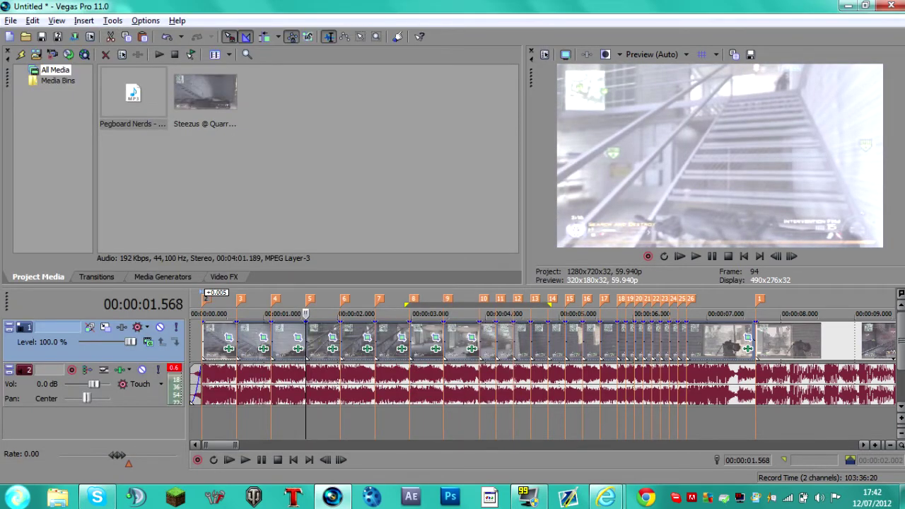
Step: Give the fourth video event's Brightness and Contrast effect a (Default) preset keyframe at its end, 00:00:00.467, and close the settings
{"action": "left_click", "coordinate": [333, 349]}
{"action": "left_click_drag", "start_coordinate": [372, 343], "coordinate": [521, 343]}
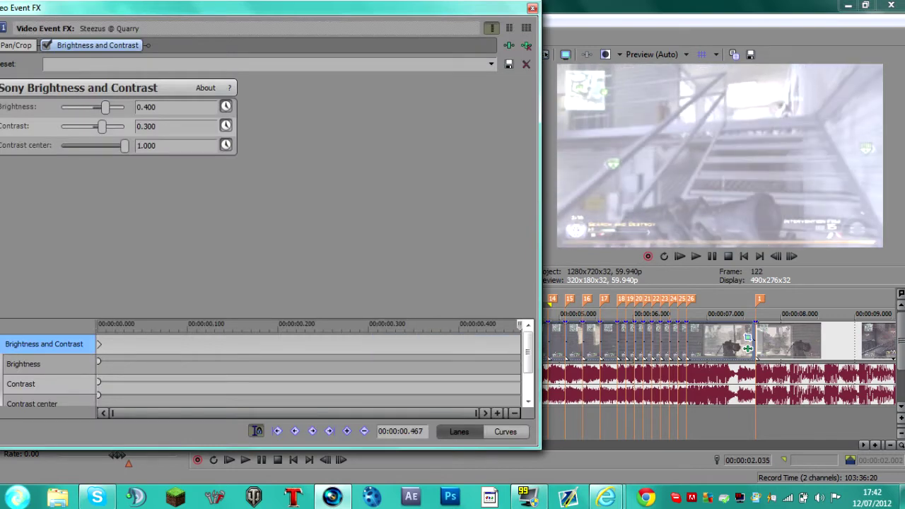
{"action": "left_click", "coordinate": [491, 65]}
{"action": "left_click", "coordinate": [460, 84]}
{"action": "left_click", "coordinate": [491, 64]}
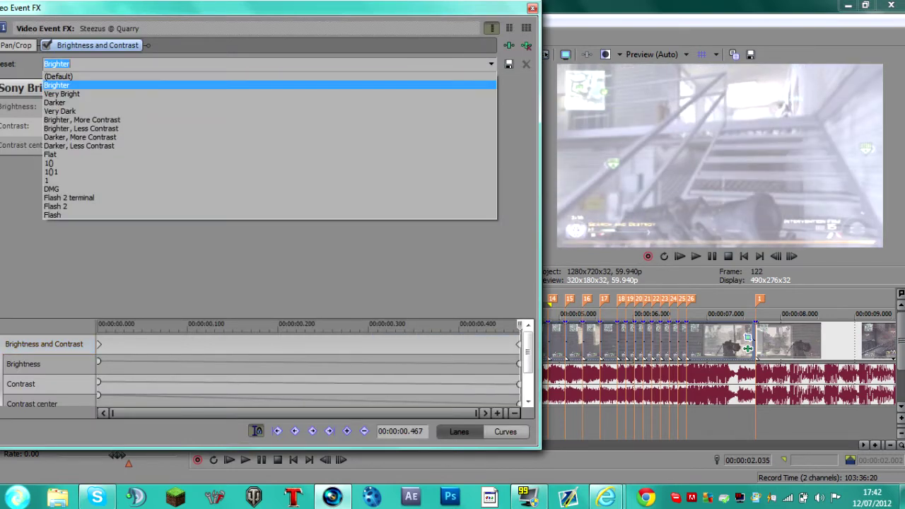
{"action": "left_click", "coordinate": [466, 76]}
{"action": "left_click", "coordinate": [533, 8]}
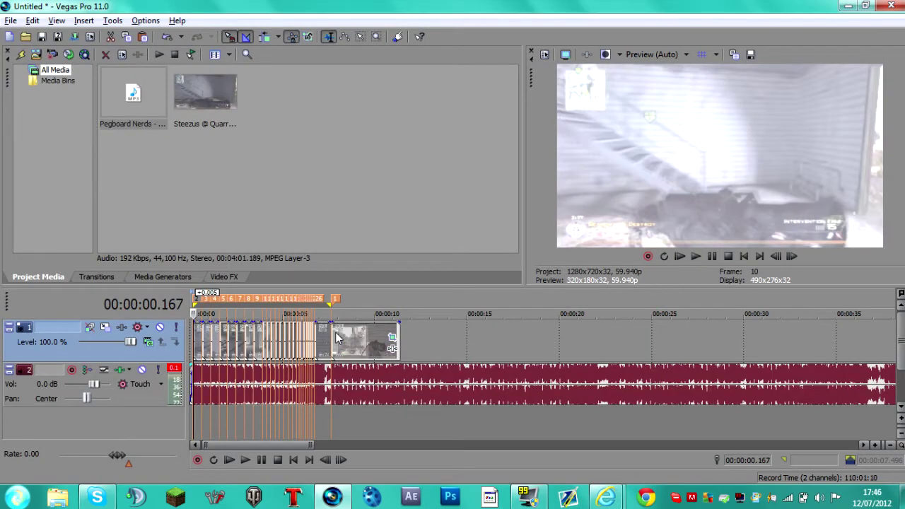
Step: Set the loop region from the timeline's start to 00:00:08.942 and play it to preview the flashes against the music
{"action": "scroll", "coordinate": [335, 332], "scroll_direction": "up", "scroll_amount": 5}
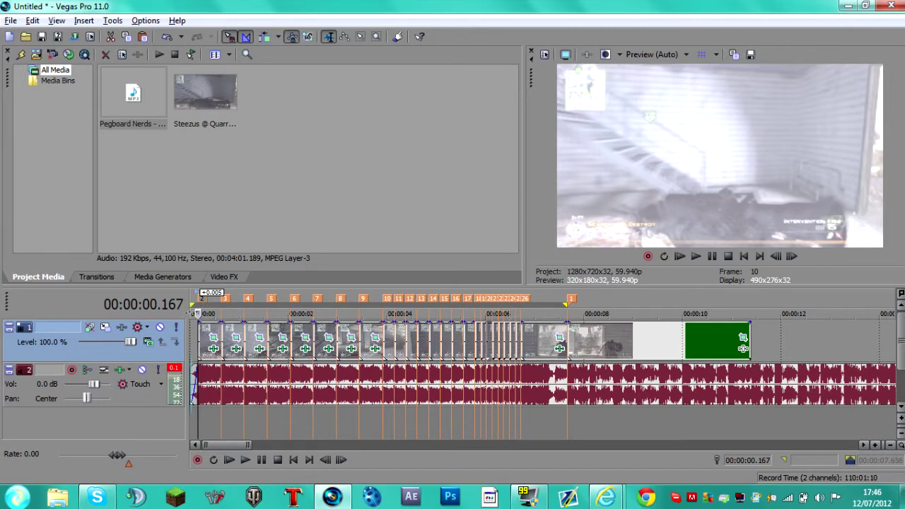
{"action": "left_click", "coordinate": [185, 316]}
{"action": "double_click", "coordinate": [383, 306]}
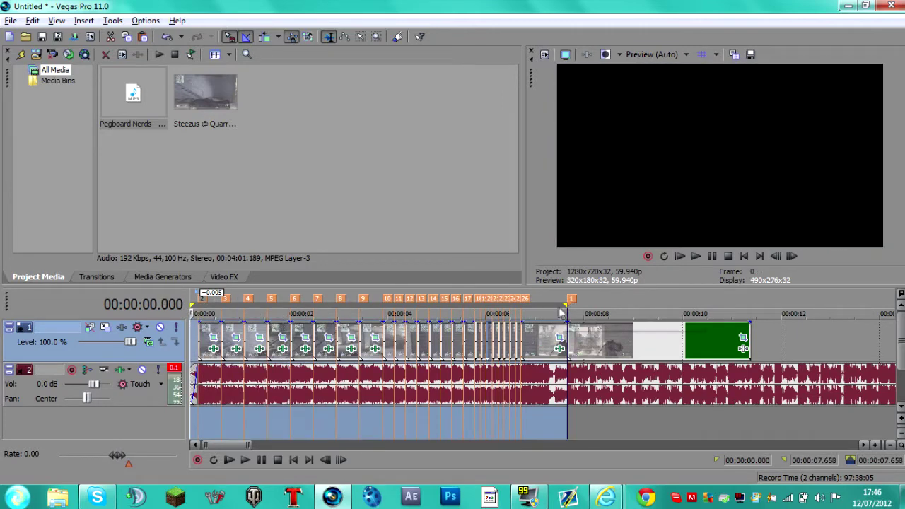
{"action": "left_click_drag", "start_coordinate": [568, 305], "coordinate": [630, 305]}
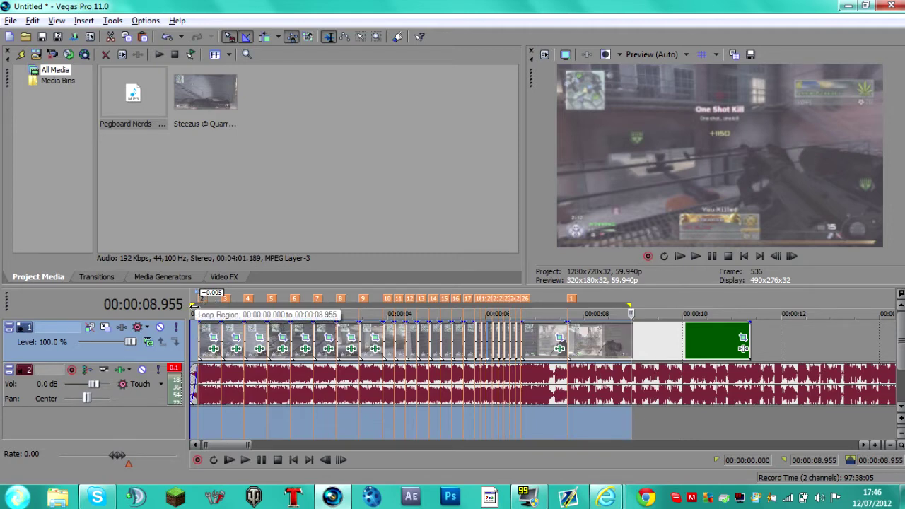
{"action": "left_click", "coordinate": [193, 310]}
{"action": "double_click", "coordinate": [396, 307]}
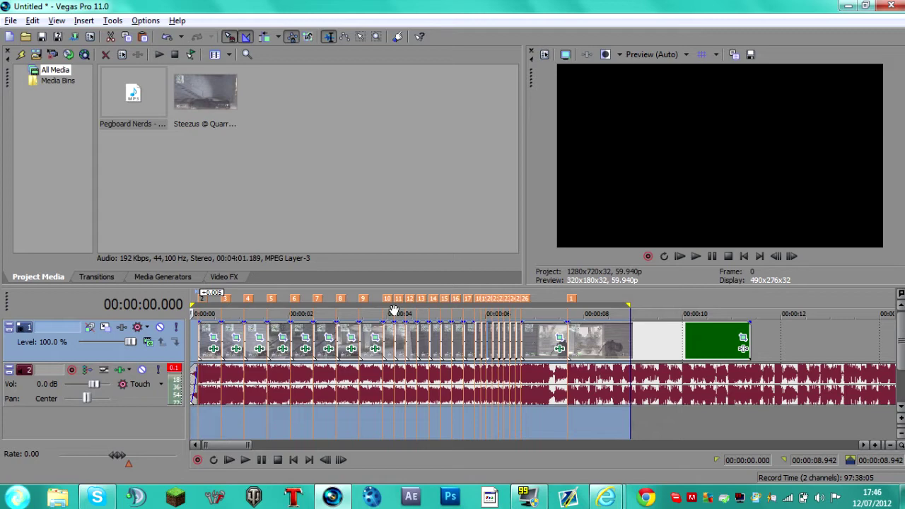
{"action": "key", "text": "space"}
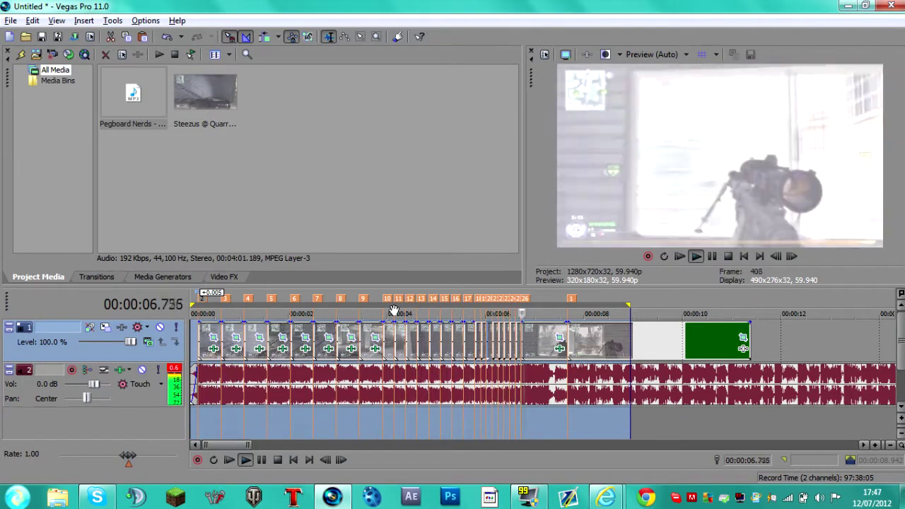
{"action": "key", "text": "space"}
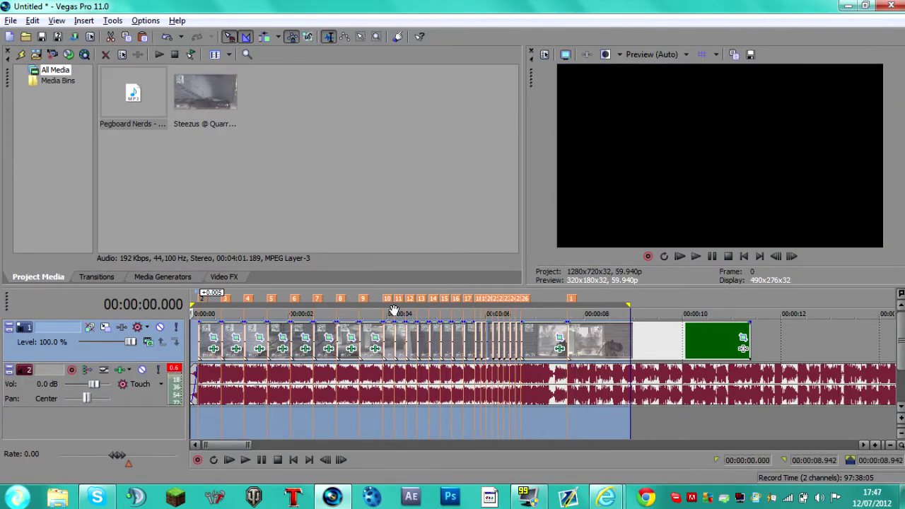
Step: Examine the waveform and frames after marker 1, up to about 00:00:08.4, for the beats under the last video event
{"action": "left_click", "coordinate": [316, 404]}
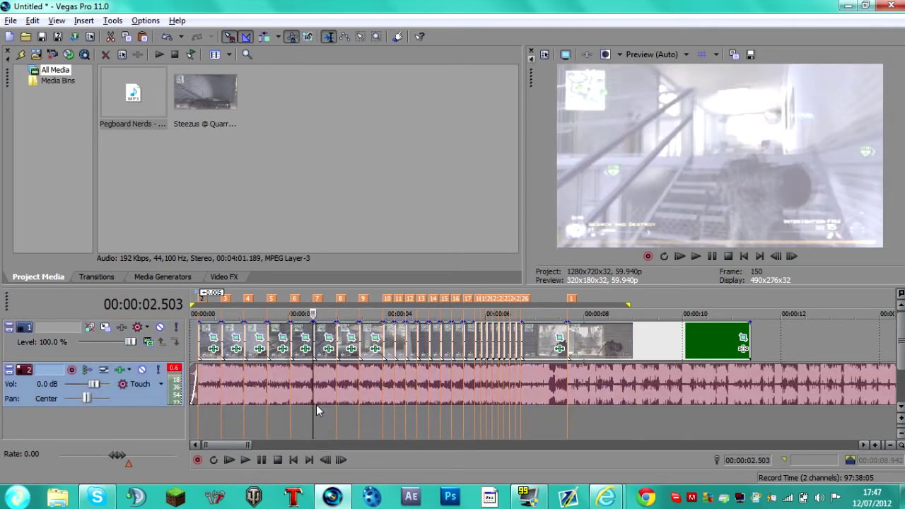
{"action": "left_click", "coordinate": [570, 377]}
{"action": "scroll", "coordinate": [569, 363], "scroll_direction": "up", "scroll_amount": 8}
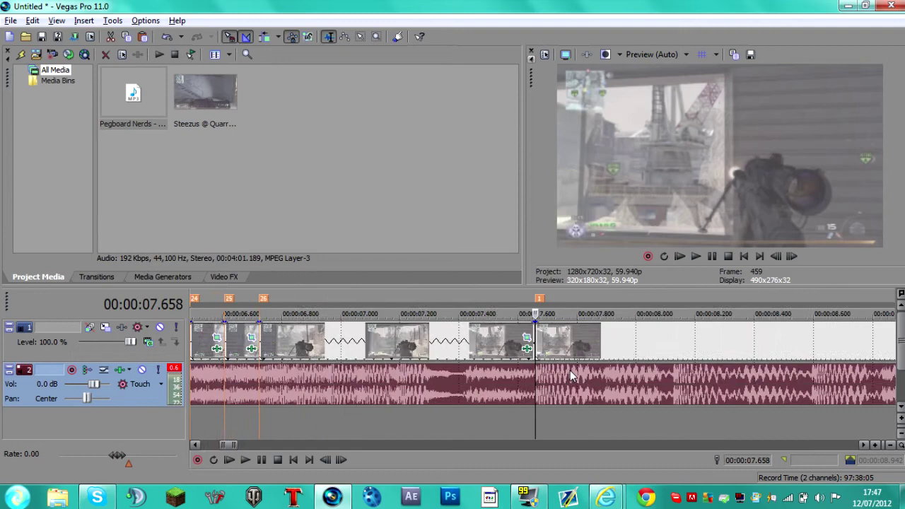
{"action": "scroll", "coordinate": [546, 362], "scroll_direction": "down", "scroll_amount": 6}
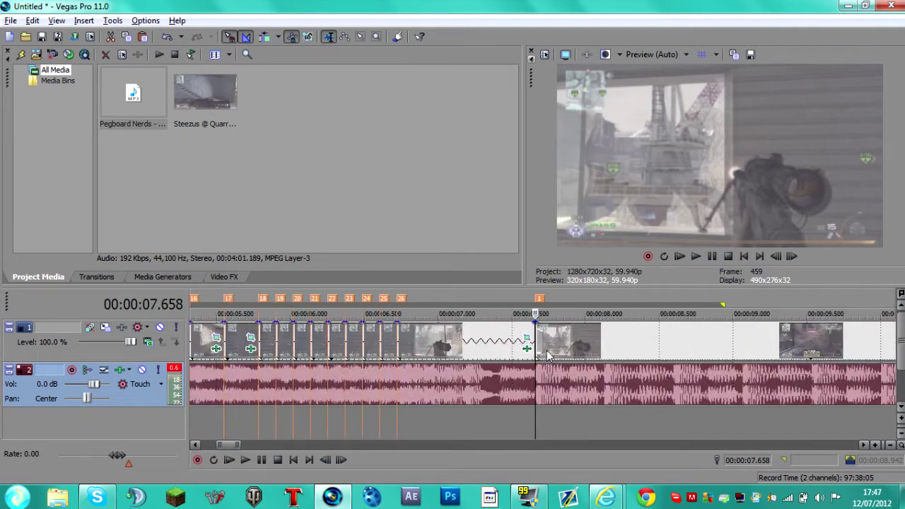
{"action": "left_click", "coordinate": [572, 377]}
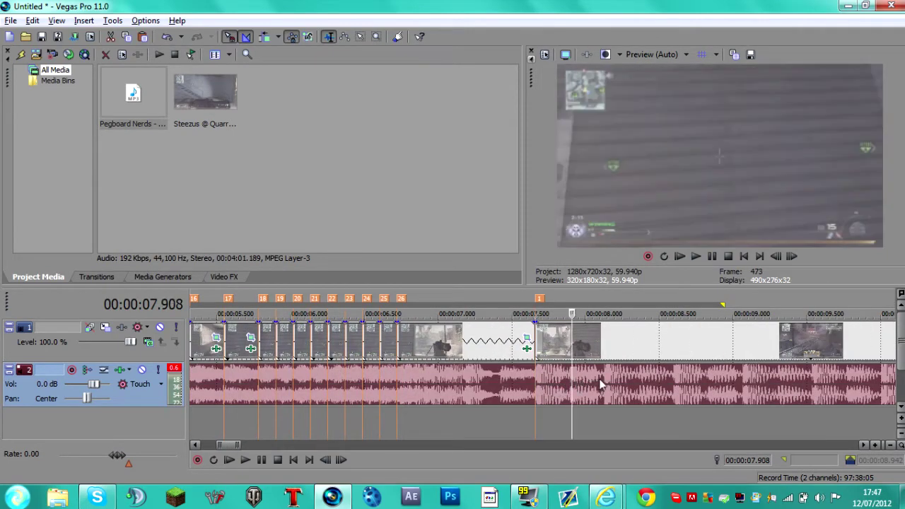
{"action": "left_click", "coordinate": [607, 380]}
{"action": "left_click", "coordinate": [645, 382]}
{"action": "left_click", "coordinate": [643, 384]}
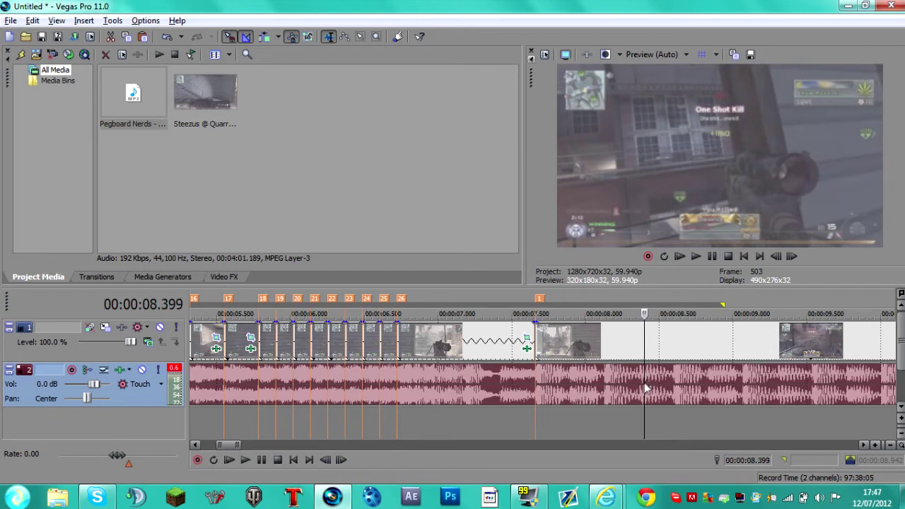
{"action": "left_click", "coordinate": [641, 386]}
{"action": "scroll", "coordinate": [478, 380], "scroll_direction": "down", "scroll_amount": 1}
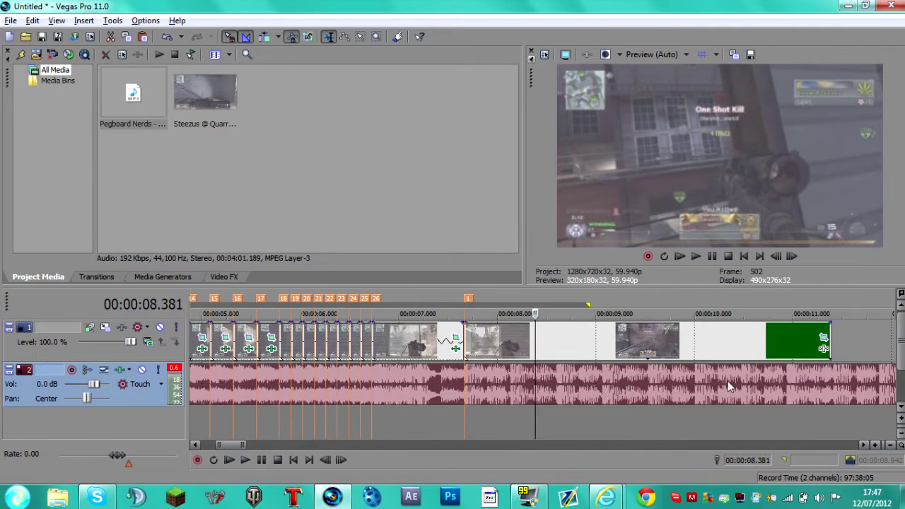
Step: Check the end of the last video event and play it from just after marker 1
{"action": "left_click", "coordinate": [825, 358]}
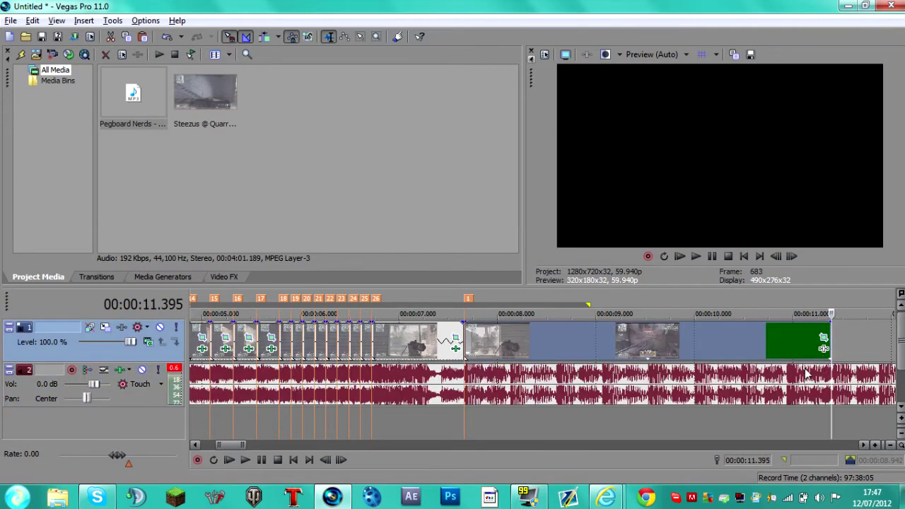
{"action": "left_click", "coordinate": [761, 328]}
{"action": "key", "text": "Left"}
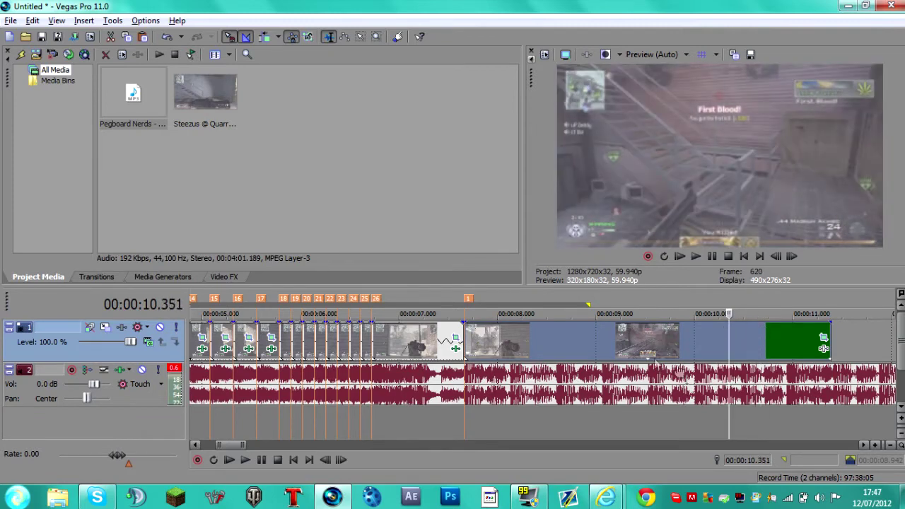
{"action": "left_click", "coordinate": [473, 346]}
{"action": "key", "text": "space"}
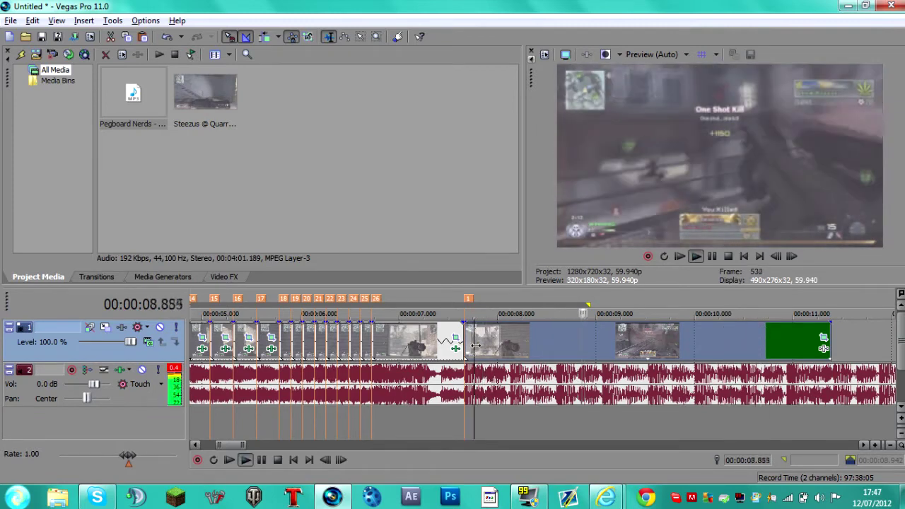
{"action": "key", "text": "space"}
Step: Split the last video event at 00:00:09.188 and delete the part after the split
{"action": "left_click", "coordinate": [534, 336]}
{"action": "key", "text": "KP_0"}
{"action": "key", "text": "space"}
{"action": "key", "text": "Right"}
{"action": "key", "text": "Right"}
{"action": "key", "text": "Right"}
{"action": "key", "text": "Right"}
{"action": "key", "text": "Right"}
{"action": "key", "text": "Right"}
{"action": "key", "text": "Right"}
{"action": "key", "text": "Right"}
{"action": "key", "text": "Right"}
{"action": "key", "text": "Right"}
{"action": "key", "text": "Right"}
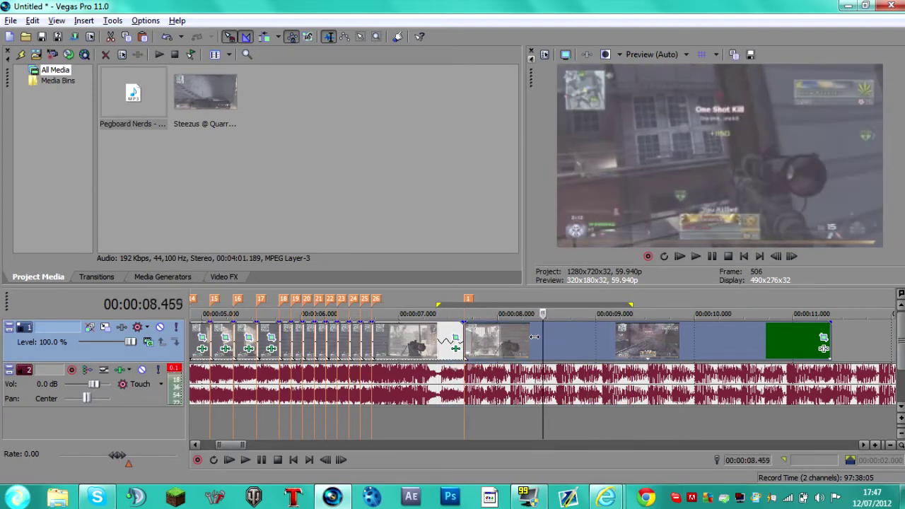
{"action": "key", "text": "Right"}
{"action": "key", "text": "Right"}
{"action": "key", "text": "Right"}
{"action": "key", "text": "Right"}
{"action": "key", "text": "Right"}
{"action": "key", "text": "Right"}
{"action": "key", "text": "Right"}
{"action": "key", "text": "Right"}
{"action": "key", "text": "Right"}
{"action": "key", "text": "Right"}
{"action": "key", "text": "Right"}
{"action": "key", "text": "Right"}
{"action": "key", "text": "Right"}
{"action": "key", "text": "Right"}
{"action": "key", "text": "Right"}
{"action": "key", "text": "Right"}
{"action": "key", "text": "Right"}
{"action": "key", "text": "Right"}
{"action": "key", "text": "Right"}
{"action": "key", "text": "Right"}
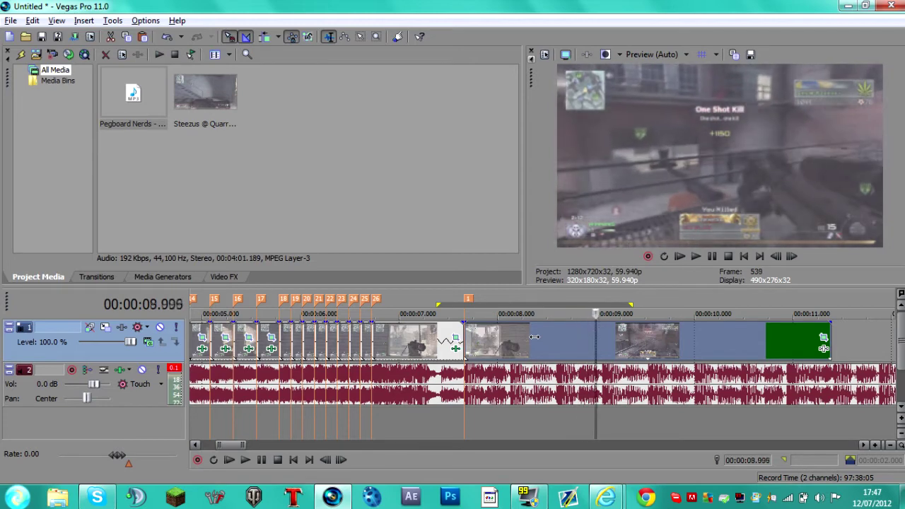
{"action": "key", "text": "Right"}
{"action": "key", "text": "Right"}
{"action": "key", "text": "Right"}
{"action": "key", "text": "Right"}
{"action": "key", "text": "Right"}
{"action": "key", "text": "Right"}
{"action": "key", "text": "Right"}
{"action": "key", "text": "Right"}
{"action": "key", "text": "Right"}
{"action": "key", "text": "Right"}
{"action": "key", "text": "Right"}
{"action": "key", "text": "Right"}
{"action": "key", "text": "s"}
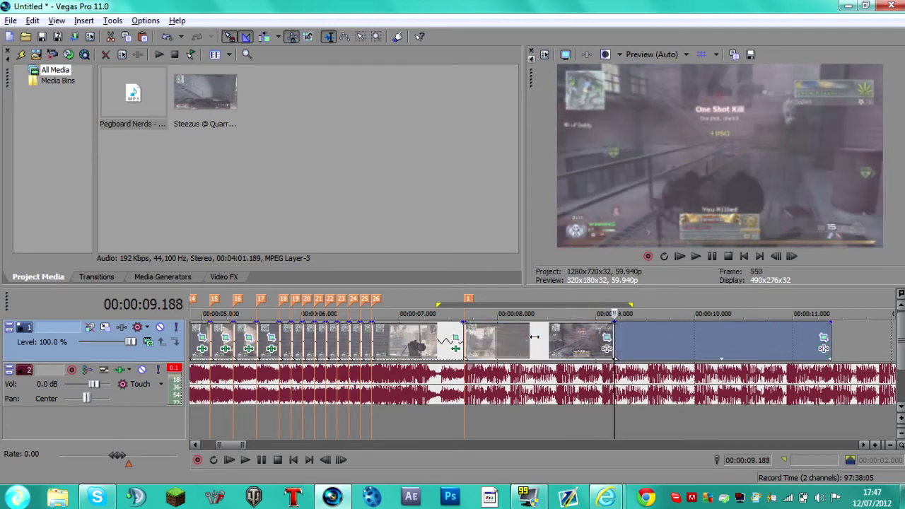
{"action": "key", "text": "Delete"}
Step: Slow down the last video event by lowering its playback rate in the event properties
{"action": "right_click", "coordinate": [587, 353]}
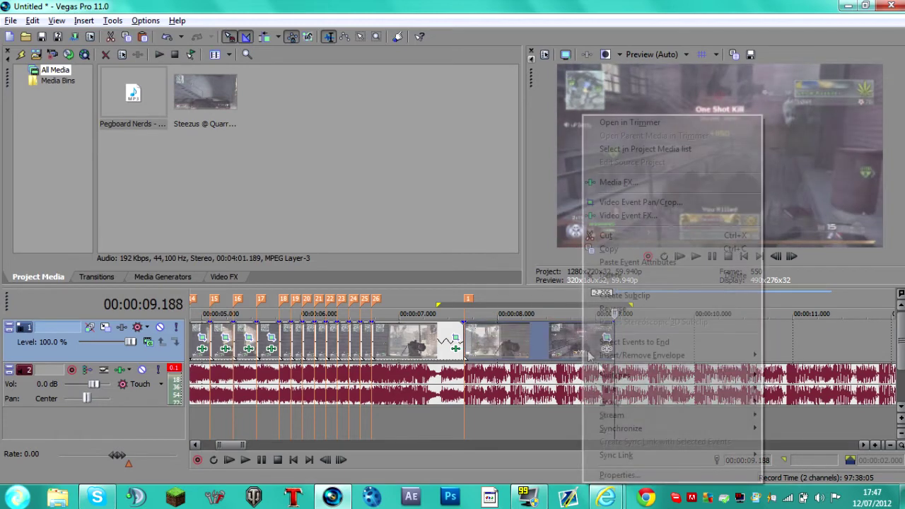
{"action": "left_click", "coordinate": [608, 478]}
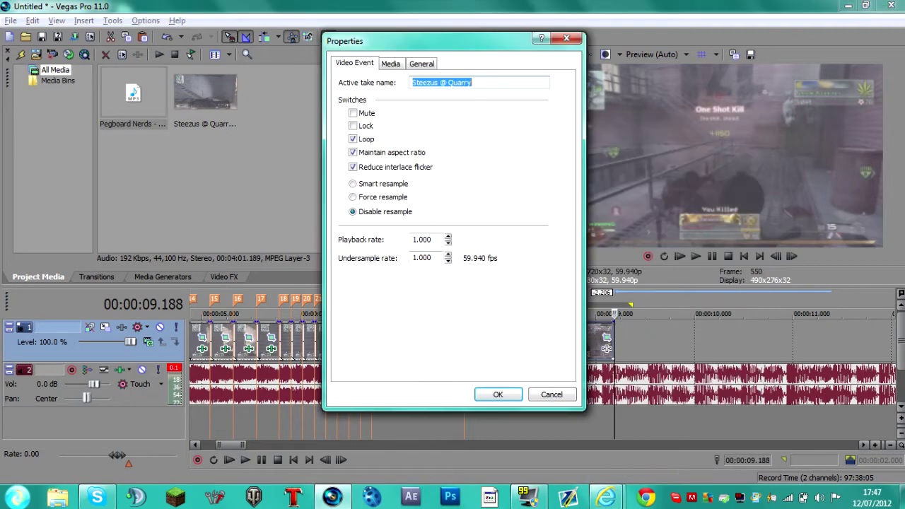
{"action": "key", "text": "Tab"}
{"action": "type", "text": "2"}
{"action": "key", "text": "Return"}
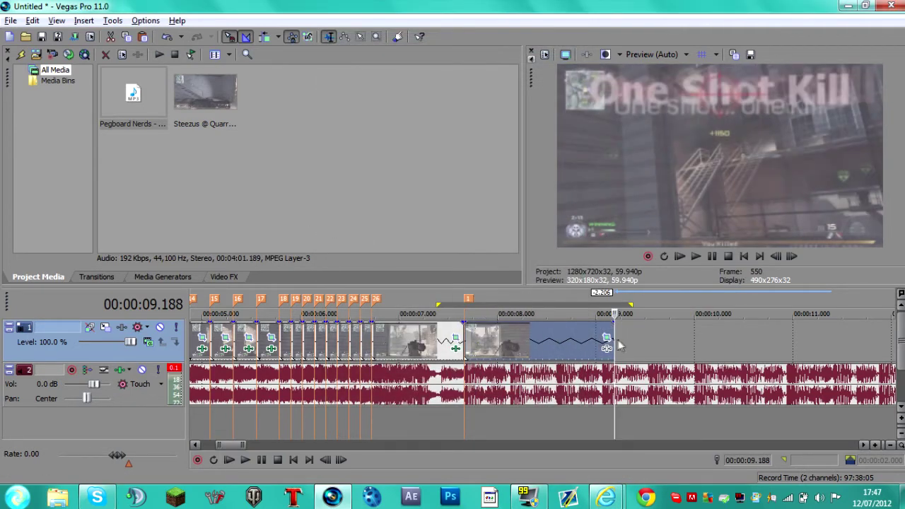
Step: Extend the end of the slowed last video event to about 00:00:15.3
{"action": "left_click_drag", "start_coordinate": [613, 340], "coordinate": [874, 341]}
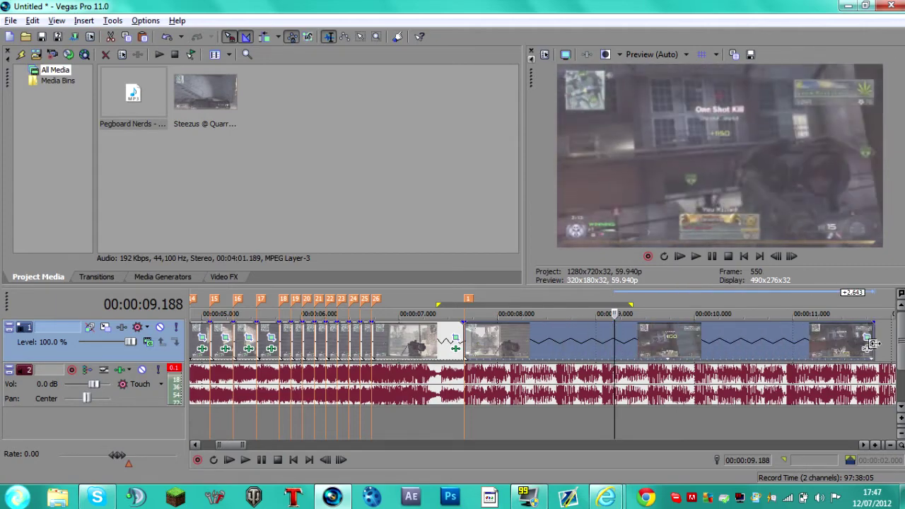
{"action": "scroll", "coordinate": [859, 343], "scroll_direction": "down", "scroll_amount": 5}
{"action": "double_click", "coordinate": [332, 343]}
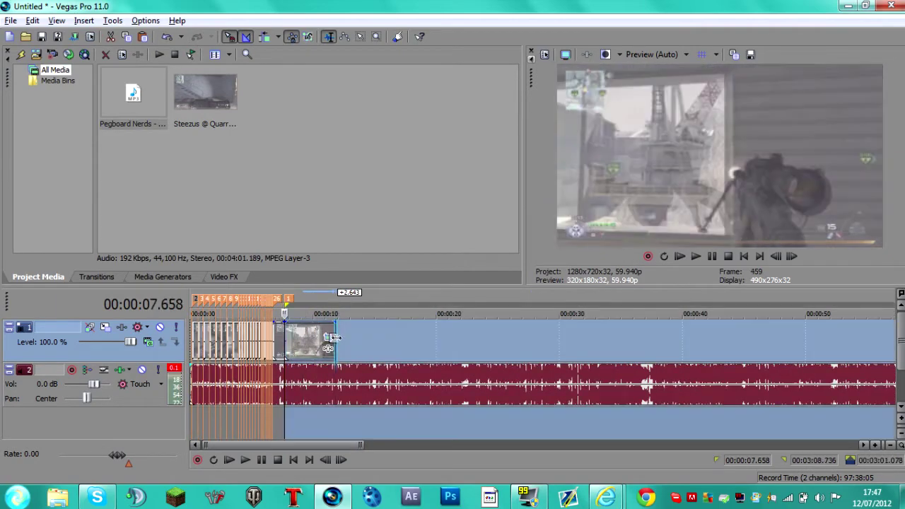
{"action": "left_click", "coordinate": [346, 347]}
{"action": "left_click_drag", "start_coordinate": [335, 347], "coordinate": [374, 346]}
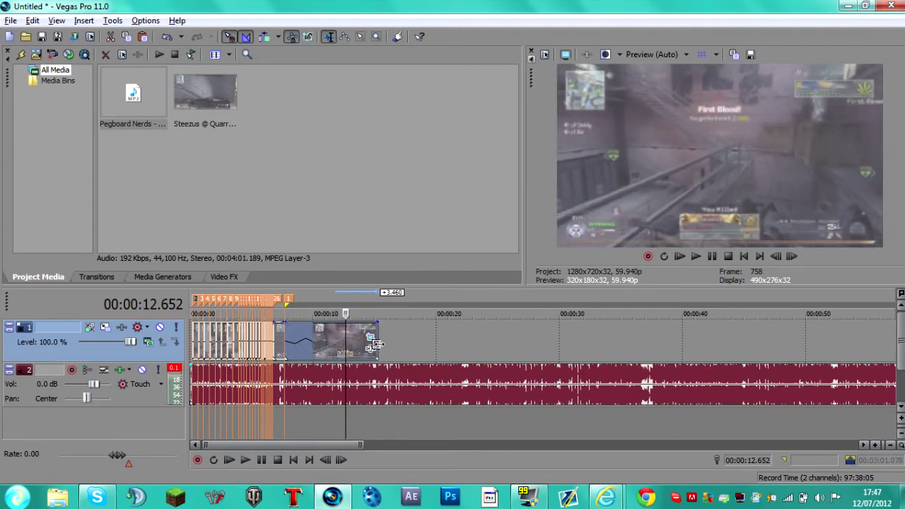
Step: Play the slowed video event from marker 1 to check its speed against the music
{"action": "left_click", "coordinate": [285, 340]}
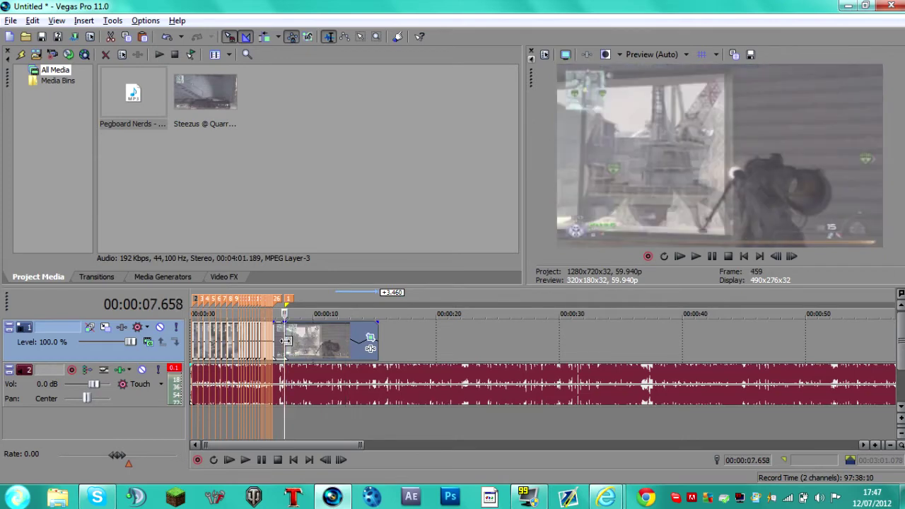
{"action": "key", "text": "space"}
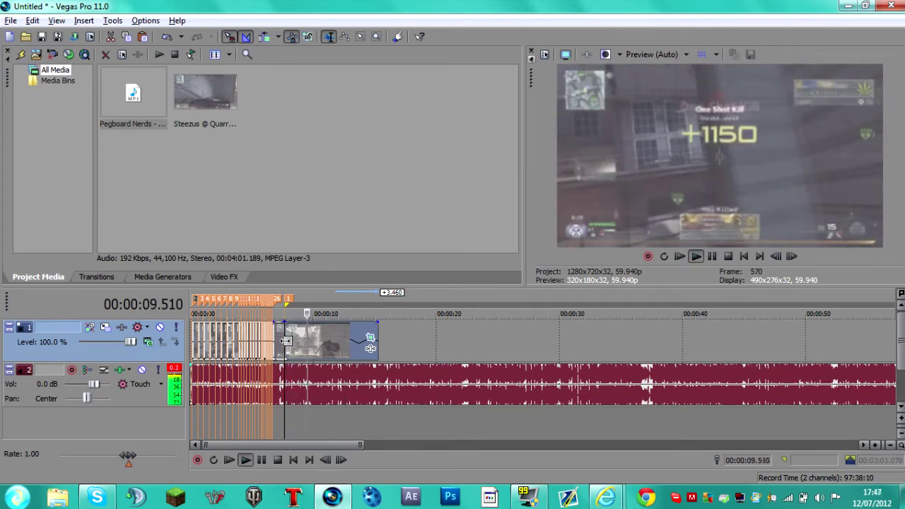
{"action": "key", "text": "space"}
Step: Undo the extension, the slowdown, the deletion and the split at 00:00:09.188 on the last video event
{"action": "scroll", "coordinate": [340, 365], "scroll_direction": "up", "scroll_amount": 8}
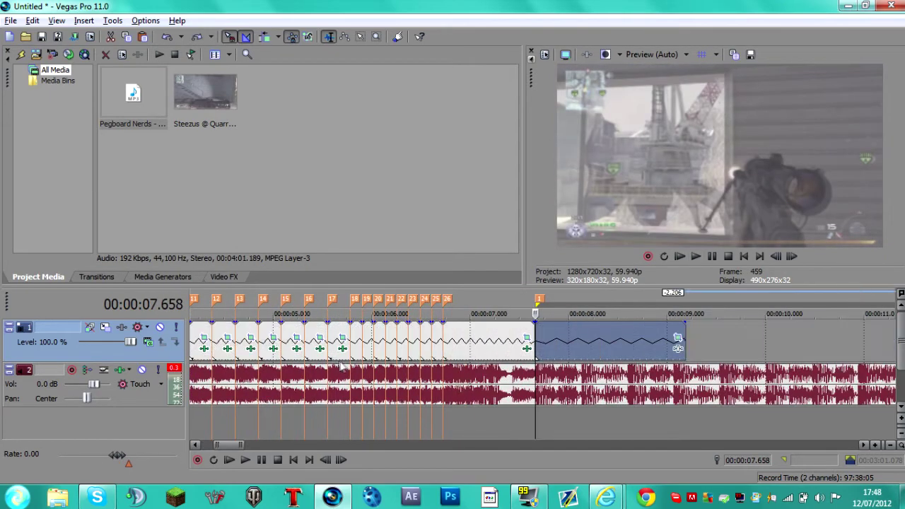
{"action": "key", "text": "ctrl+z"}
{"action": "key", "text": "ctrl+z"}
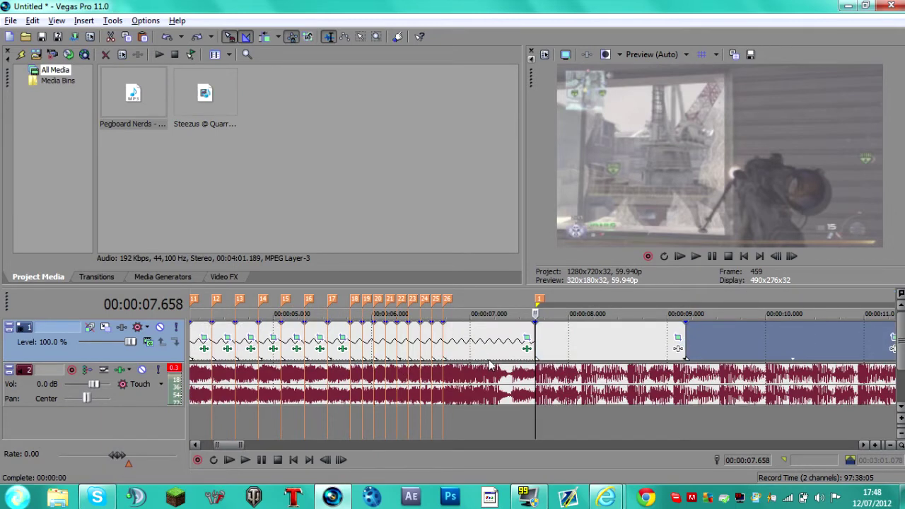
Step: Go through the frames after marker 1 and split the last video event at 00:00:08.077, where the kill notice appears
{"action": "key", "text": "Right"}
{"action": "key", "text": "Right"}
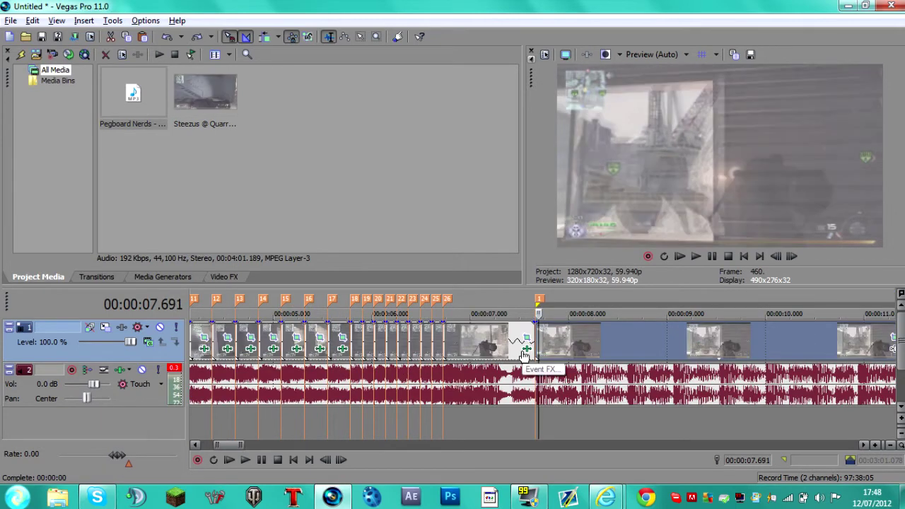
{"action": "key", "text": "Right"}
{"action": "key", "text": "Right"}
{"action": "key", "text": "Right"}
{"action": "key", "text": "Right"}
{"action": "key", "text": "Right"}
{"action": "key", "text": "Right"}
{"action": "key", "text": "Right"}
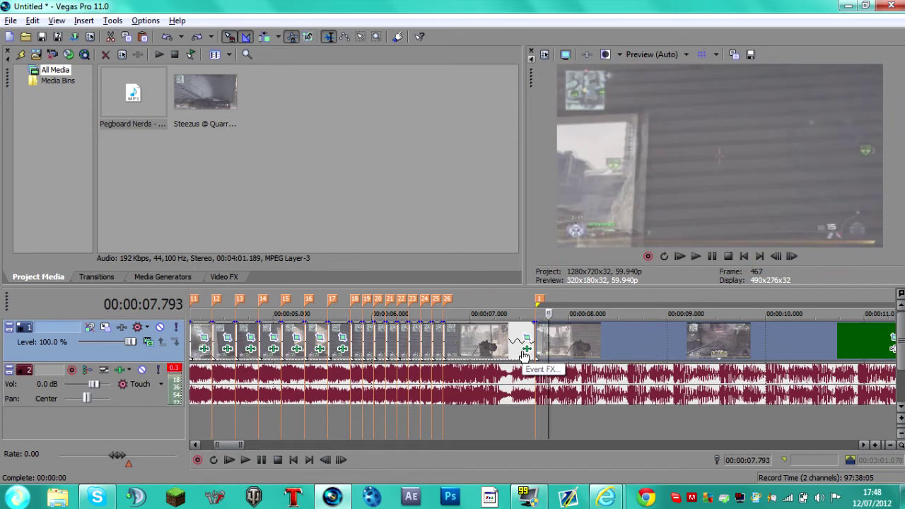
{"action": "key", "text": "Right"}
{"action": "key", "text": "Right"}
{"action": "key", "text": "Right"}
{"action": "key", "text": "Right"}
{"action": "key", "text": "Right"}
{"action": "key", "text": "Right"}
{"action": "key", "text": "Right"}
{"action": "key", "text": "Right"}
{"action": "key", "text": "Right"}
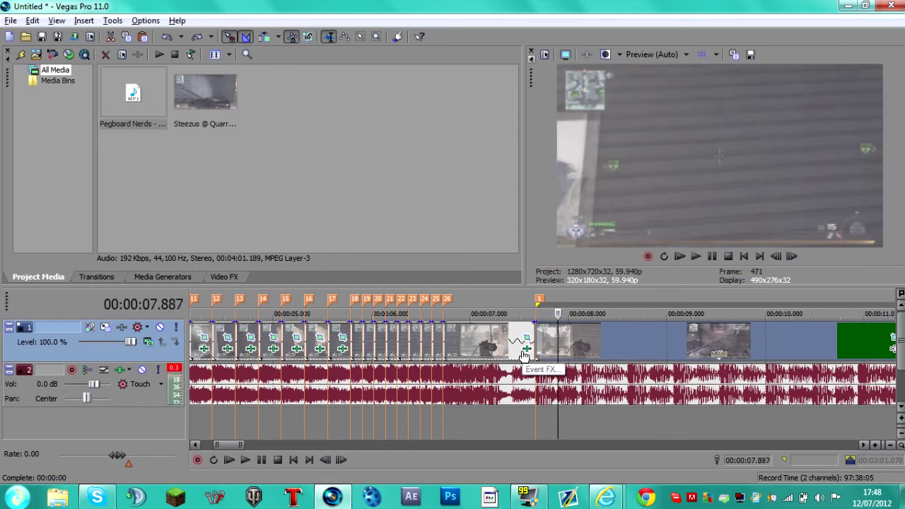
{"action": "key", "text": "Right"}
{"action": "key", "text": "Right"}
{"action": "key", "text": "Right"}
{"action": "key", "text": "Right"}
{"action": "key", "text": "Right"}
{"action": "key", "text": "Right"}
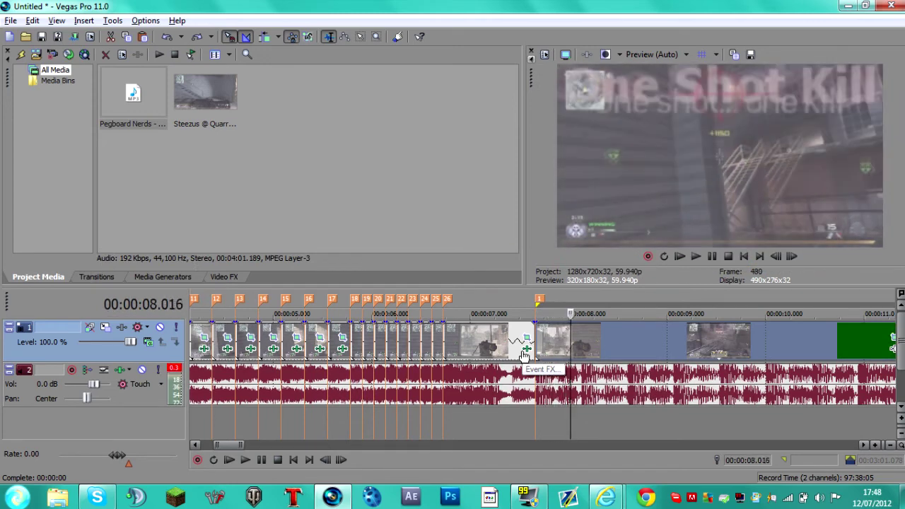
{"action": "key", "text": "Right"}
{"action": "key", "text": "Right"}
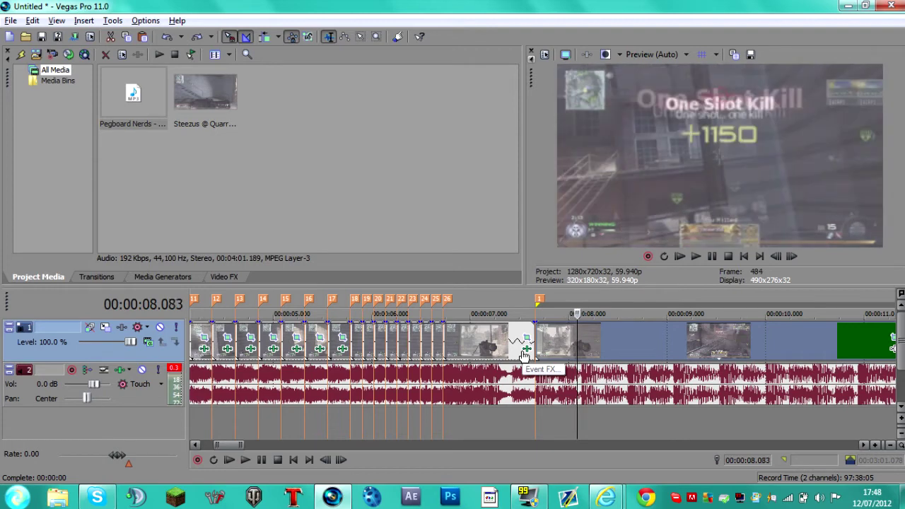
{"action": "key", "text": "Left"}
{"action": "key", "text": "Left"}
{"action": "key", "text": "Right"}
{"action": "key", "text": "Right"}
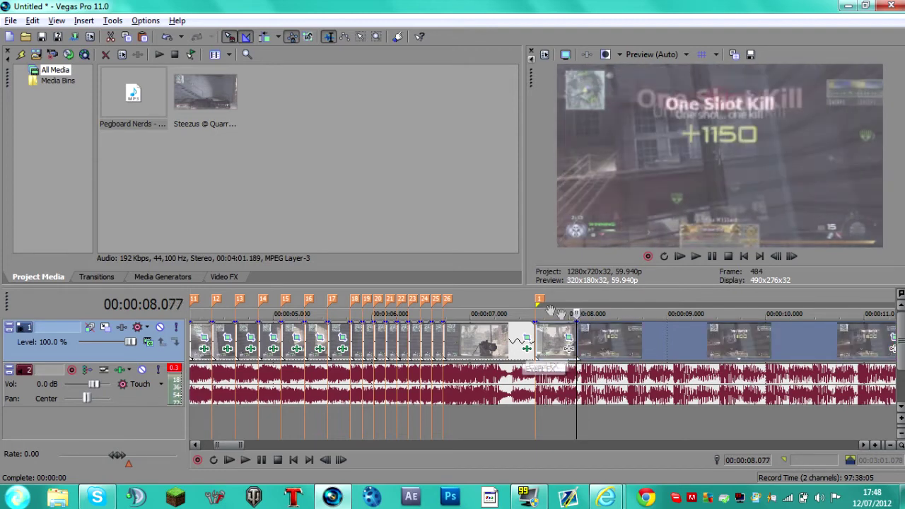
Step: Extend the end of the last video event by 9.954 seconds and check its frames around 00:00:14
{"action": "scroll", "coordinate": [524, 356], "scroll_direction": "down", "scroll_amount": 5}
{"action": "left_click_drag", "start_coordinate": [400, 345], "coordinate": [583, 345]}
{"action": "left_click", "coordinate": [471, 346]}
{"action": "left_click", "coordinate": [503, 339]}
{"action": "left_click", "coordinate": [473, 345]}
{"action": "left_click", "coordinate": [449, 341]}
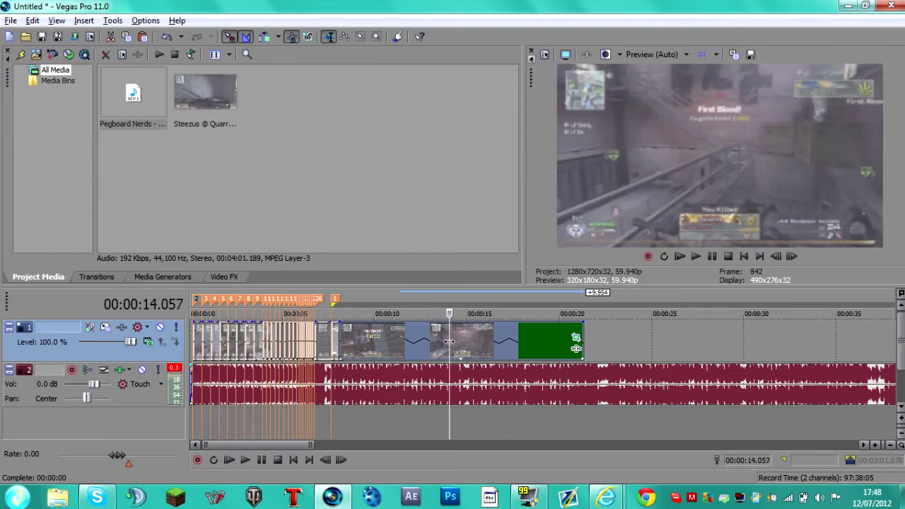
Step: Play the section around 00:00:14 and trim the end of the last video event to 00:00:14.382
{"action": "key", "text": "KP_0"}
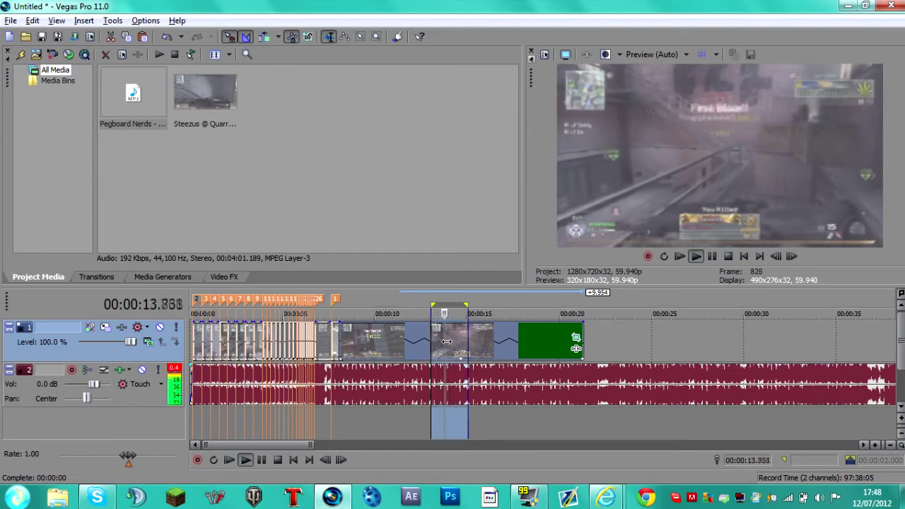
{"action": "key", "text": "space"}
{"action": "key", "text": "Right"}
{"action": "key", "text": "Right"}
{"action": "key", "text": "Right"}
{"action": "key", "text": "Right"}
{"action": "key", "text": "Right"}
{"action": "key", "text": "Right"}
{"action": "key", "text": "Right"}
{"action": "key", "text": "Right"}
{"action": "key", "text": "Right"}
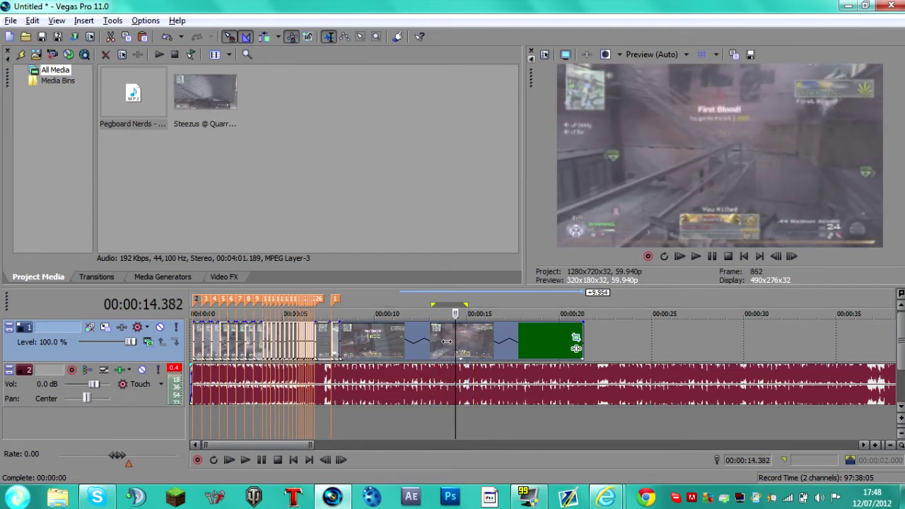
{"action": "key", "text": "alt+]"}
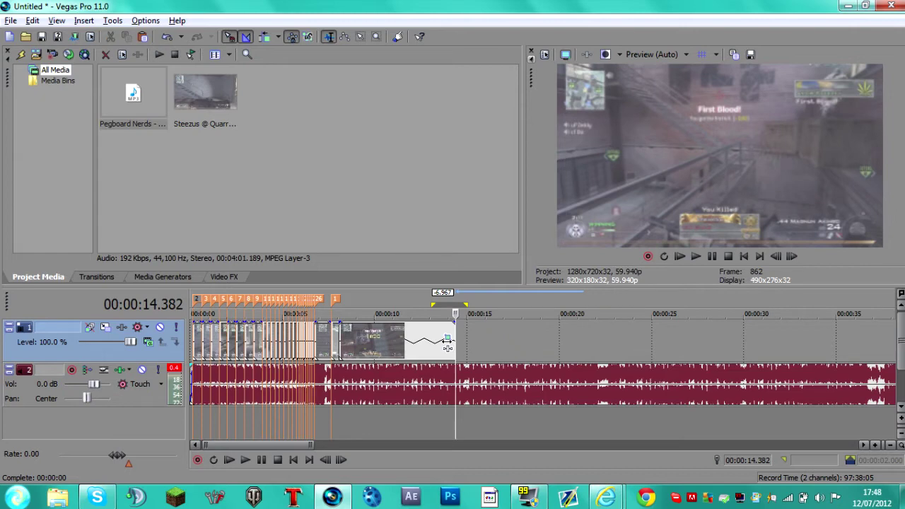
Step: Set the last video event's start to the beat at 00:00:08.130 and stretch the preceding event's end to meet it
{"action": "left_click", "coordinate": [332, 378]}
{"action": "scroll", "coordinate": [333, 378], "scroll_direction": "up", "scroll_amount": 5}
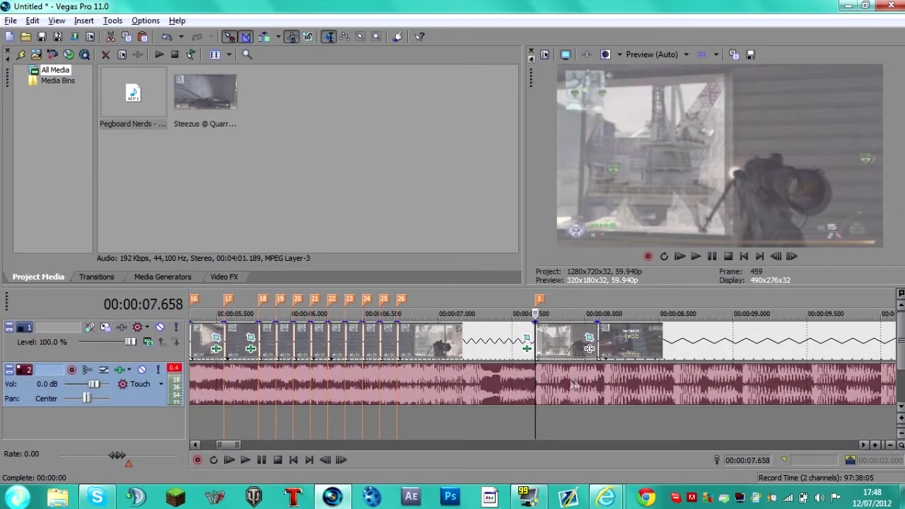
{"action": "left_click", "coordinate": [604, 345]}
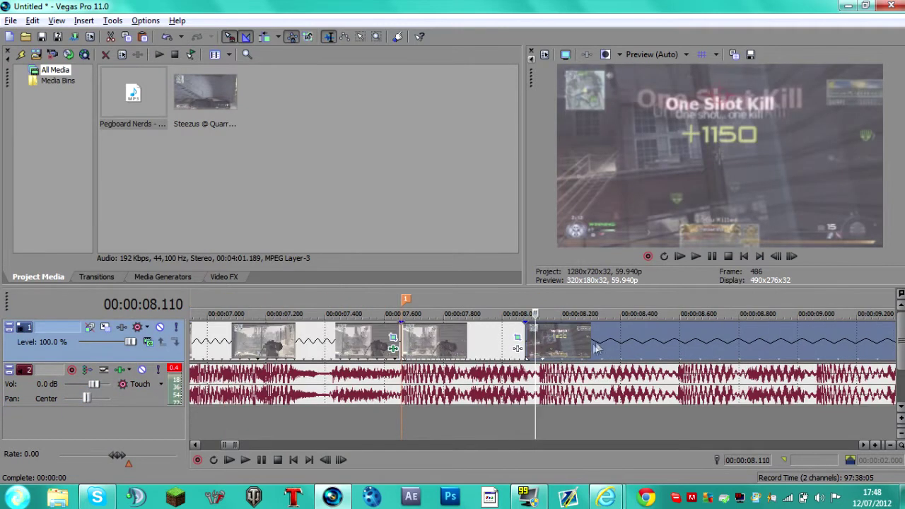
{"action": "scroll", "coordinate": [565, 353], "scroll_direction": "up", "scroll_amount": 3}
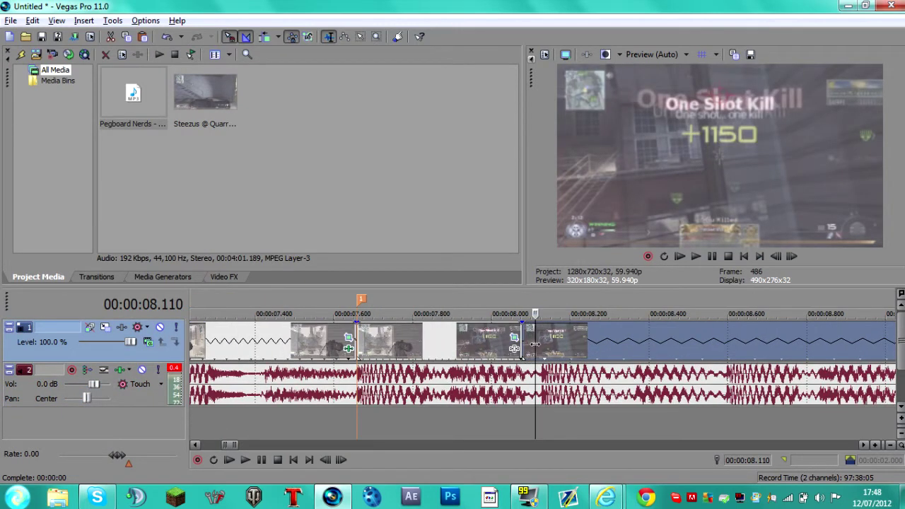
{"action": "left_click", "coordinate": [541, 350]}
{"action": "left_click", "coordinate": [543, 352]}
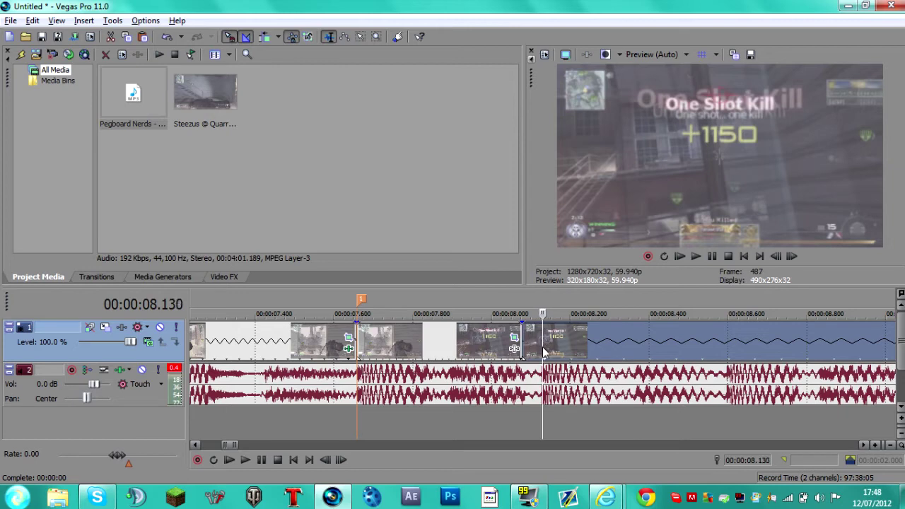
{"action": "left_click_drag", "start_coordinate": [523, 346], "coordinate": [531, 347]}
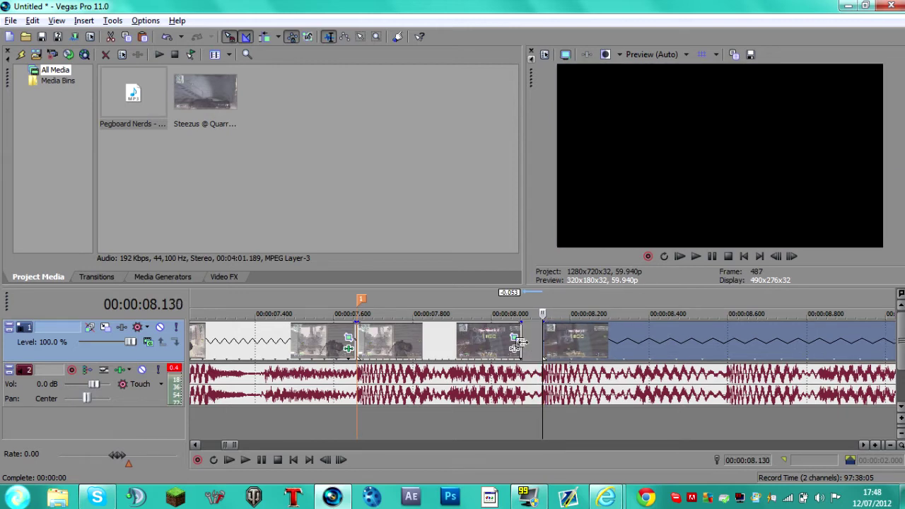
{"action": "left_click_drag", "start_coordinate": [518, 344], "coordinate": [537, 339]}
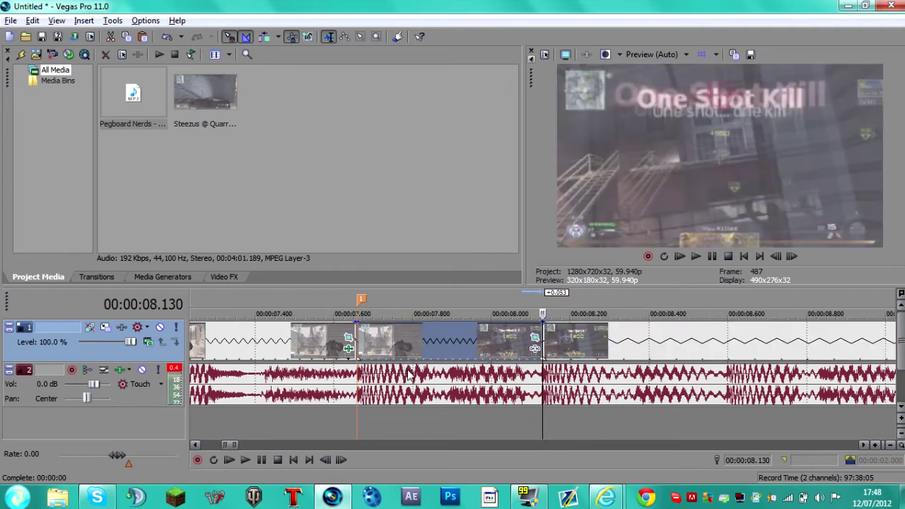
{"action": "left_click", "coordinate": [362, 342]}
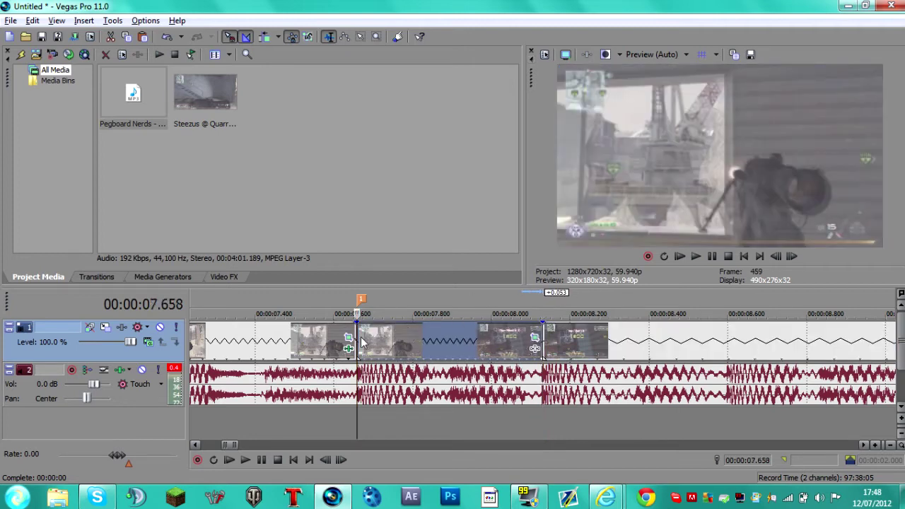
{"action": "scroll", "coordinate": [365, 342], "scroll_direction": "down", "scroll_amount": 2}
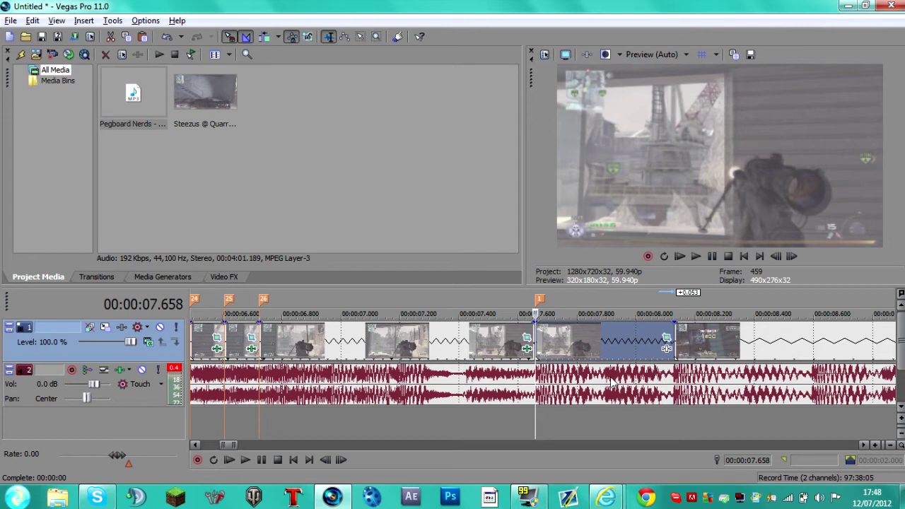
{"action": "scroll", "coordinate": [639, 357], "scroll_direction": "down", "scroll_amount": 2}
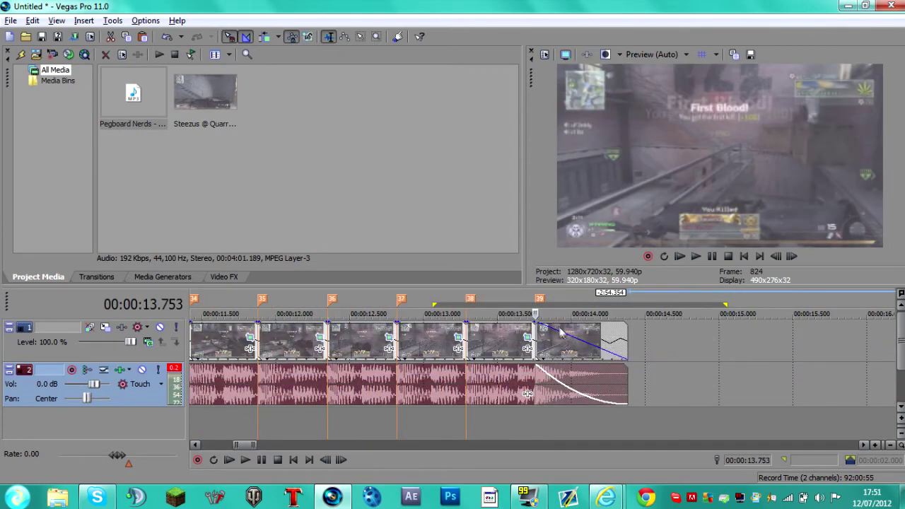
Step: Play the closing video and audio fade-out from marker 39
{"action": "key", "text": "space"}
{"action": "scroll", "coordinate": [633, 389], "scroll_direction": "down", "scroll_amount": 3}
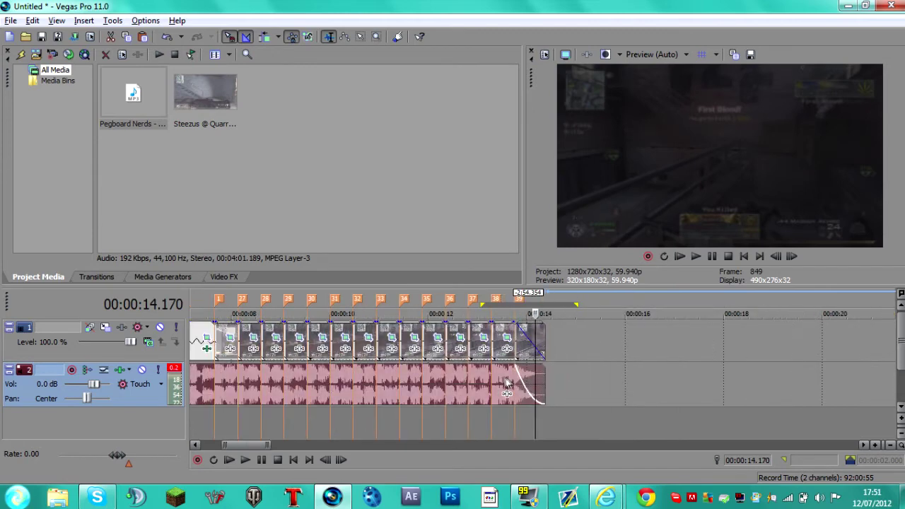
Step: Open the pan/crop settings of the video event that starts at marker 1, 00:00:07.658
{"action": "left_click", "coordinate": [224, 343]}
{"action": "scroll", "coordinate": [255, 345], "scroll_direction": "up", "scroll_amount": 3}
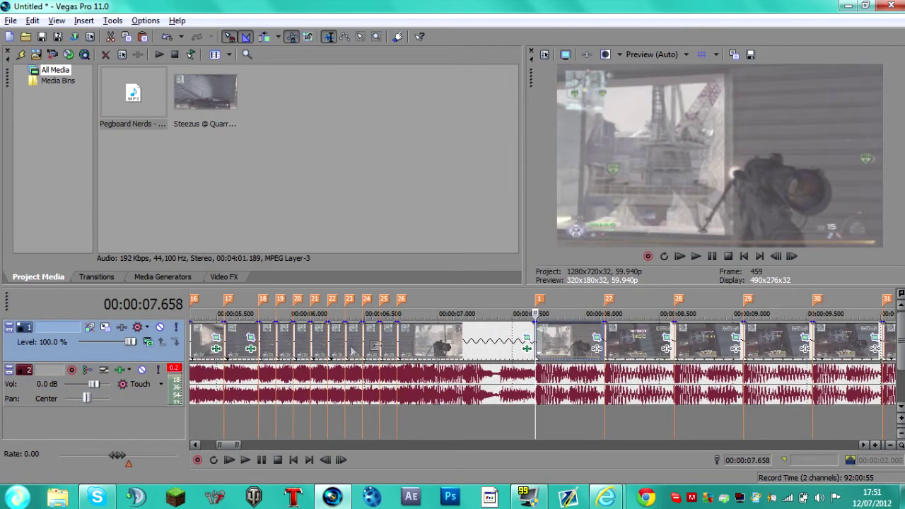
{"action": "left_click", "coordinate": [598, 342]}
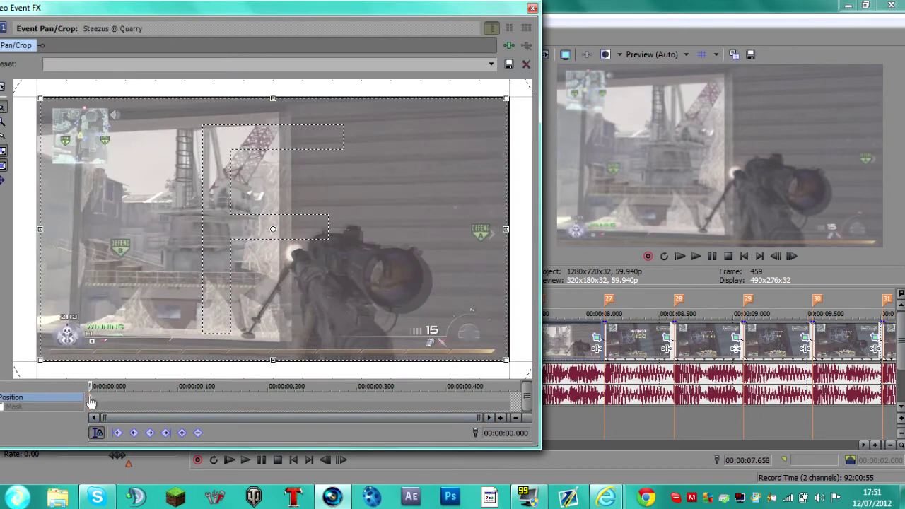
Step: Try the Pump twist Right preset on the event's first position keyframe and enlarge its crop frame
{"action": "left_click", "coordinate": [494, 68]}
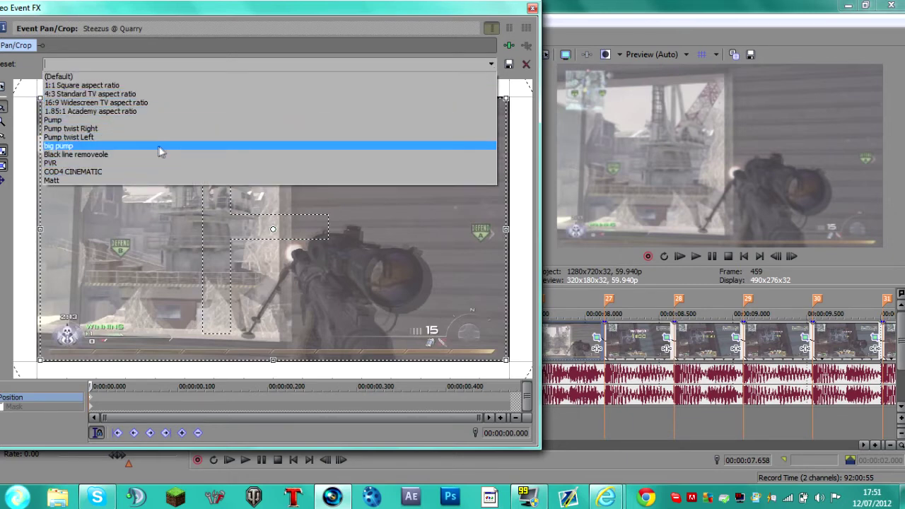
{"action": "left_click", "coordinate": [149, 129]}
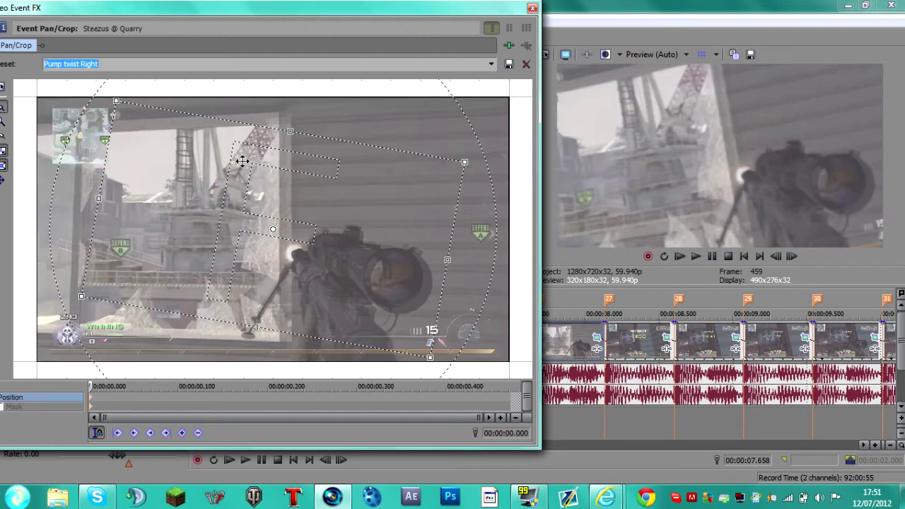
{"action": "left_click_drag", "start_coordinate": [117, 106], "coordinate": [80, 99]}
Step: Apply the Pump preset to the event's first position keyframe and rotate the crop frame slightly clockwise without exposing black corners
{"action": "left_click", "coordinate": [490, 65]}
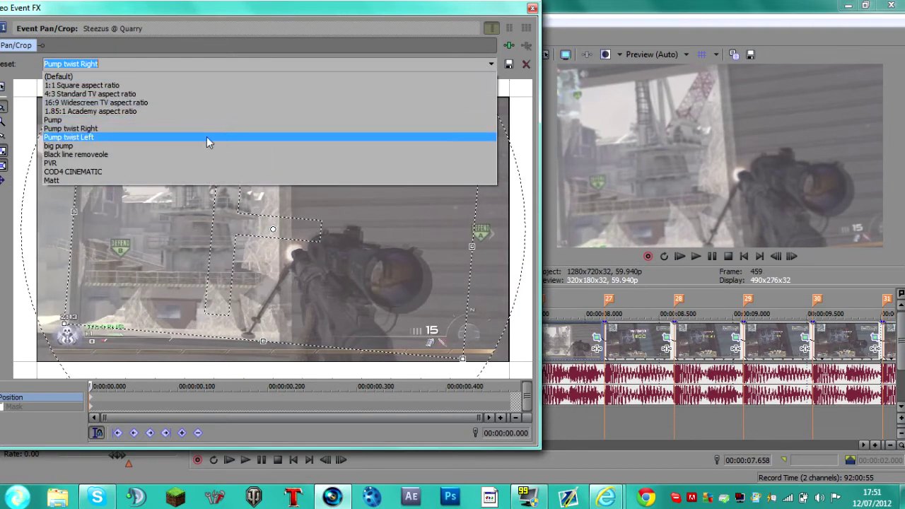
{"action": "left_click", "coordinate": [190, 122]}
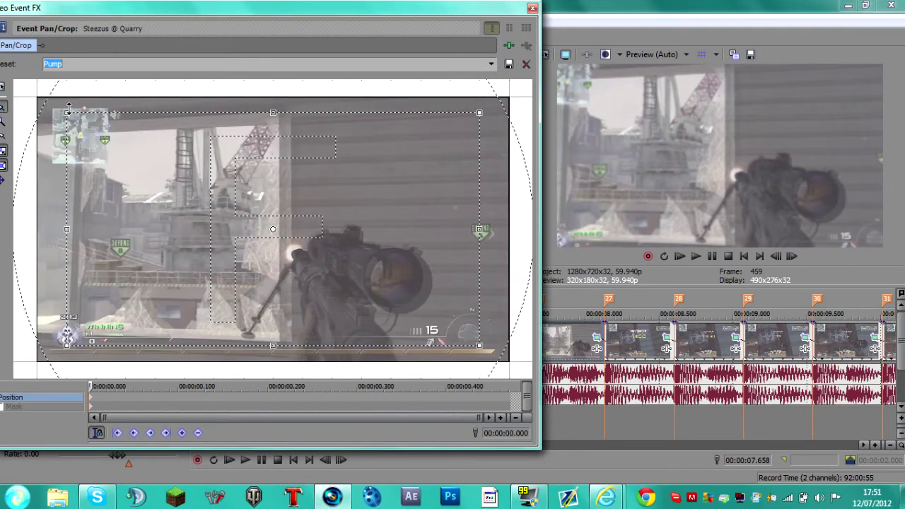
{"action": "left_click_drag", "start_coordinate": [51, 142], "coordinate": [58, 123]}
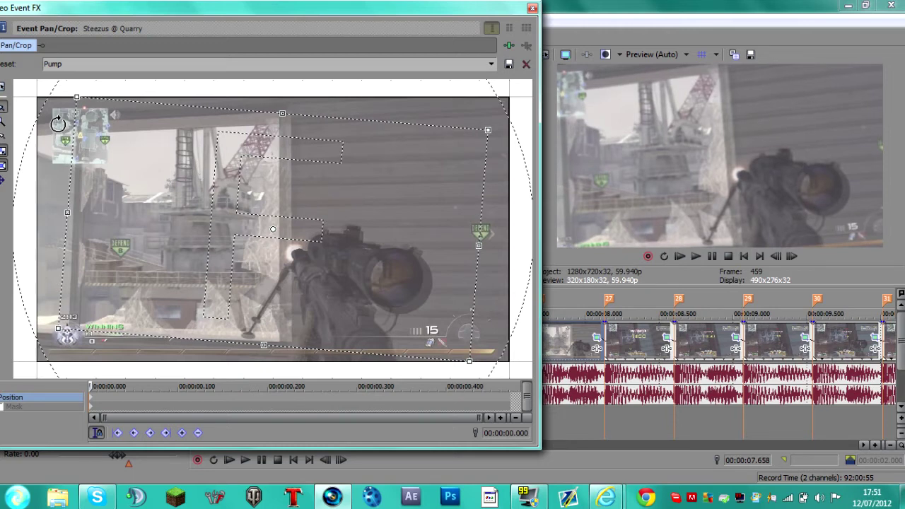
{"action": "left_click_drag", "start_coordinate": [58, 136], "coordinate": [59, 129]}
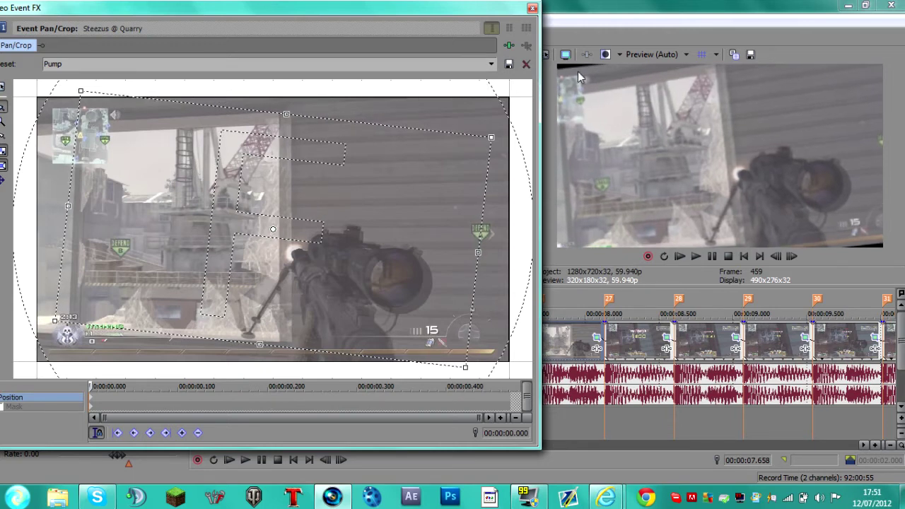
{"action": "left_click_drag", "start_coordinate": [76, 143], "coordinate": [53, 156]}
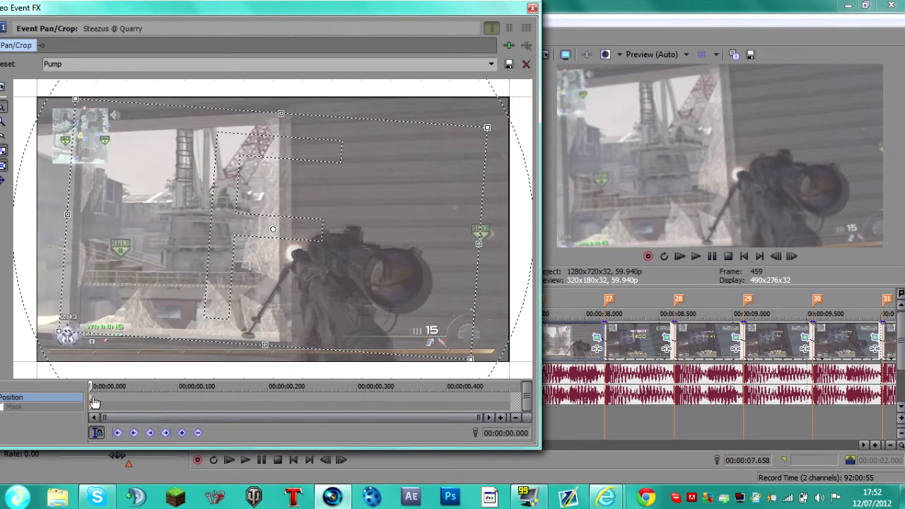
Step: Add an end keyframe at 00:00:00.472 with the Black line removeole preset after trying PVR and (Default), and close the pan/crop settings
{"action": "key", "text": "space"}
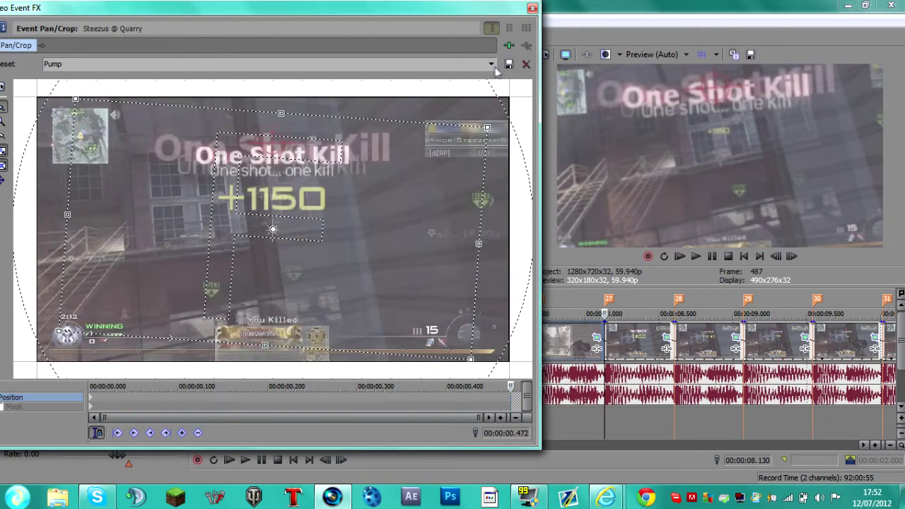
{"action": "left_click", "coordinate": [491, 65]}
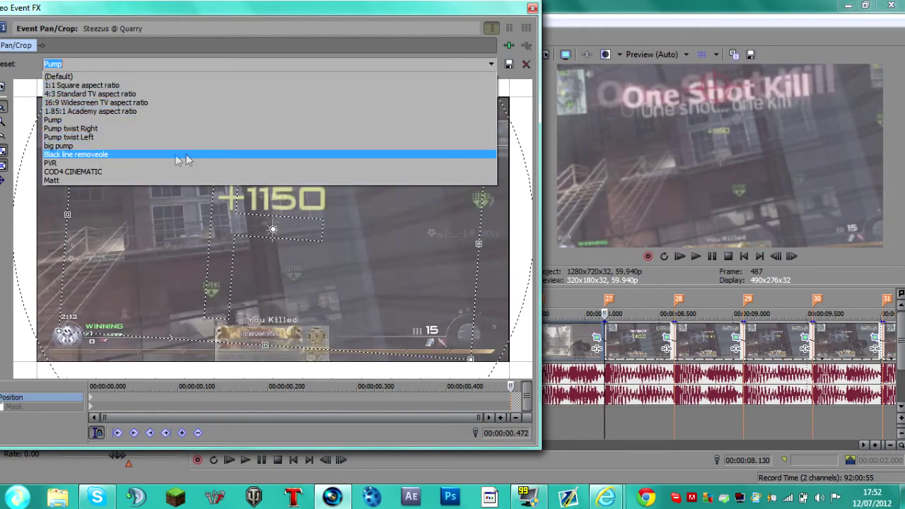
{"action": "left_click", "coordinate": [65, 162]}
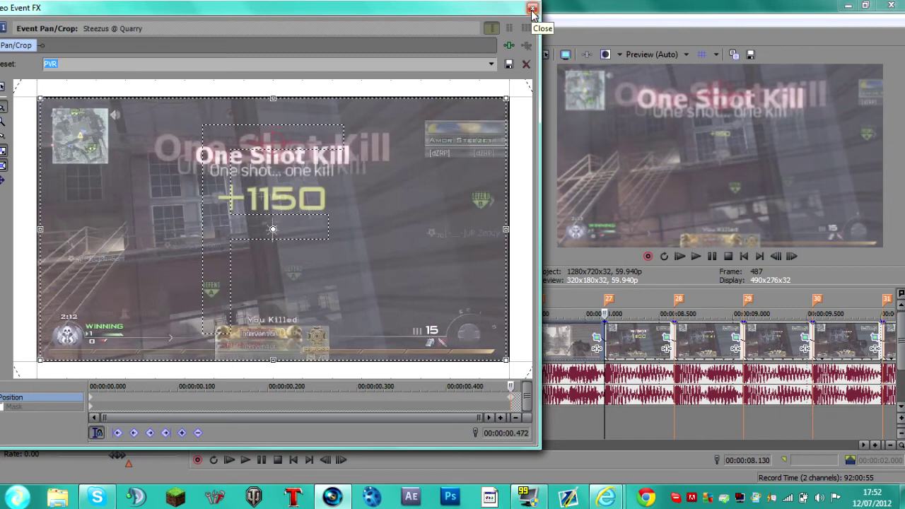
{"action": "left_click", "coordinate": [491, 64]}
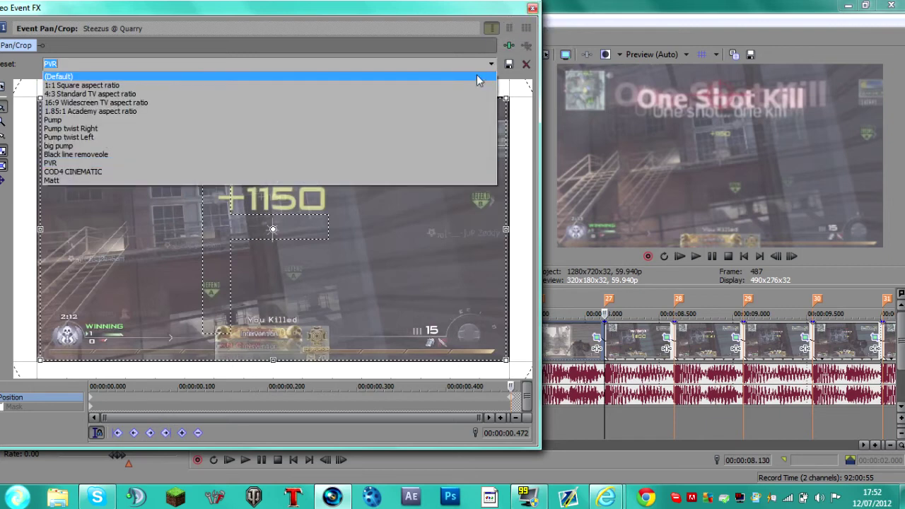
{"action": "left_click", "coordinate": [473, 76]}
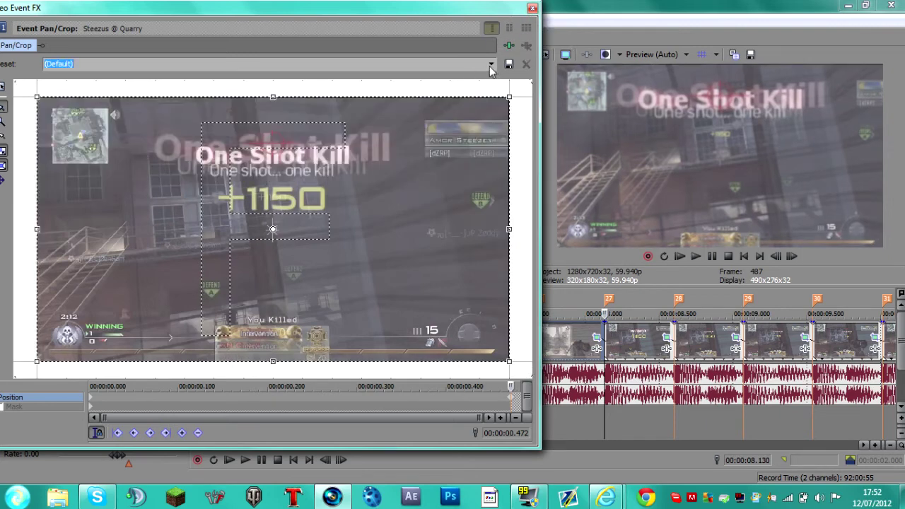
{"action": "left_click", "coordinate": [491, 65]}
{"action": "left_click", "coordinate": [175, 156]}
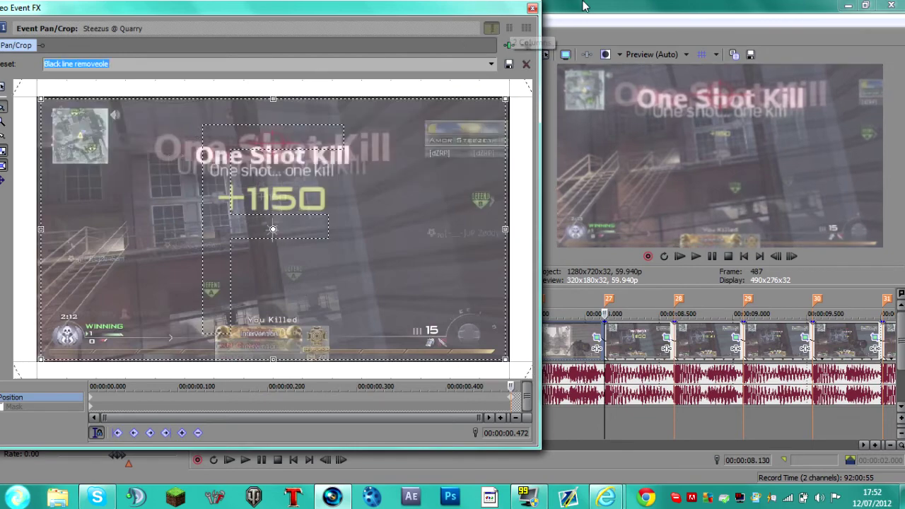
{"action": "left_click", "coordinate": [533, 8]}
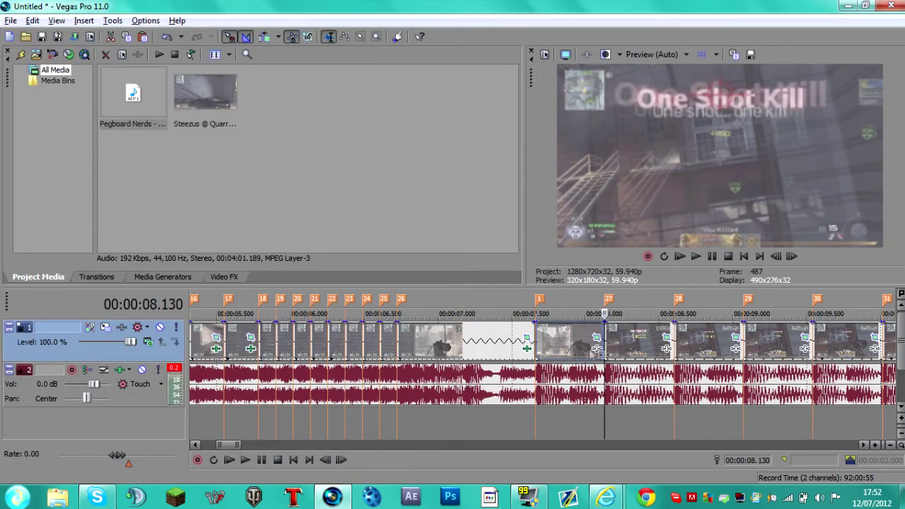
Step: Open the pan/crop settings of the event at marker 27 and apply the Pump preset to its first position keyframe
{"action": "right_click", "coordinate": [551, 346]}
{"action": "left_click", "coordinate": [624, 306]}
{"action": "left_click", "coordinate": [640, 350]}
{"action": "left_click", "coordinate": [666, 338]}
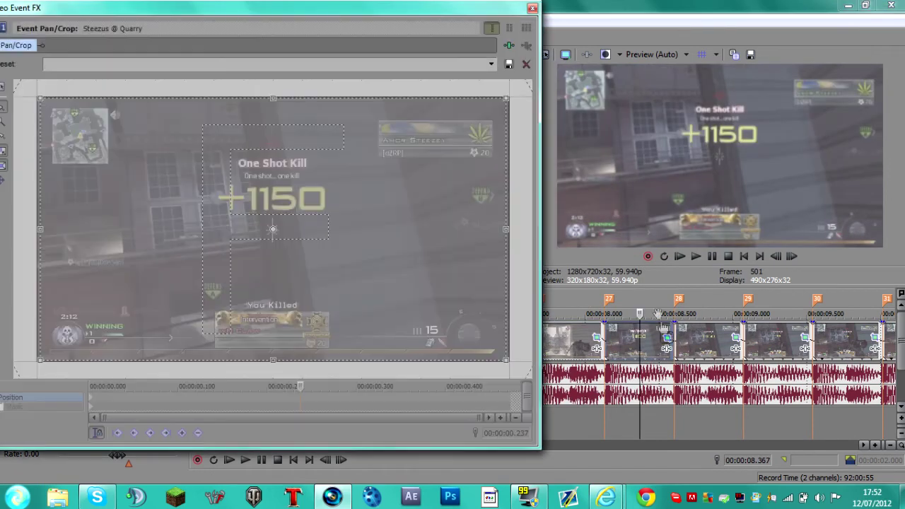
{"action": "left_click", "coordinate": [83, 405]}
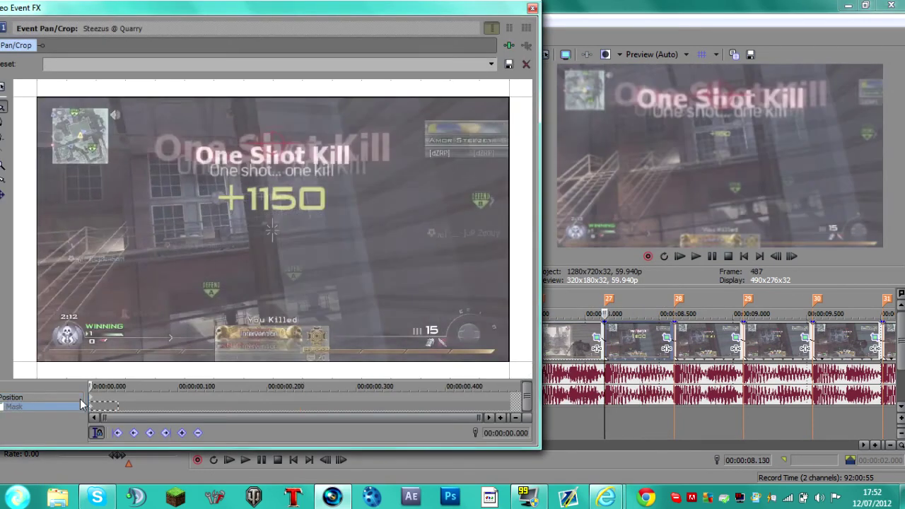
{"action": "left_click", "coordinate": [52, 396]}
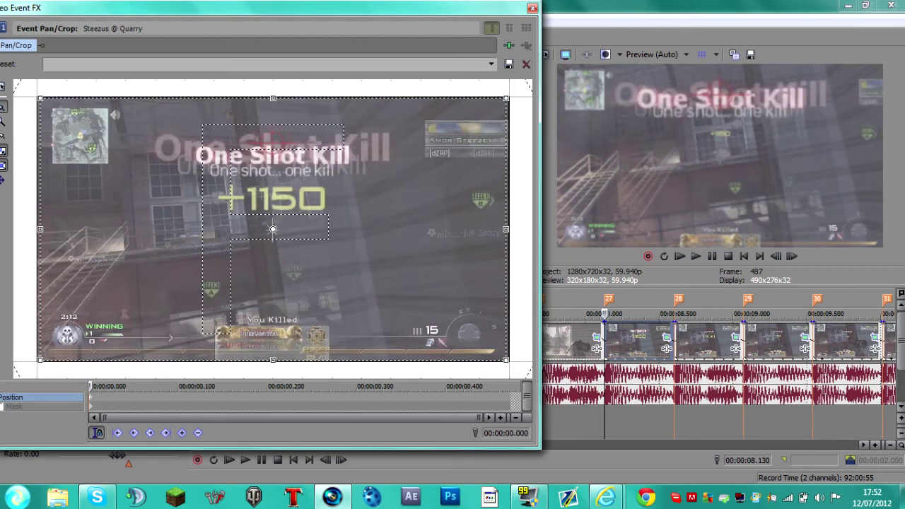
{"action": "left_click", "coordinate": [488, 67]}
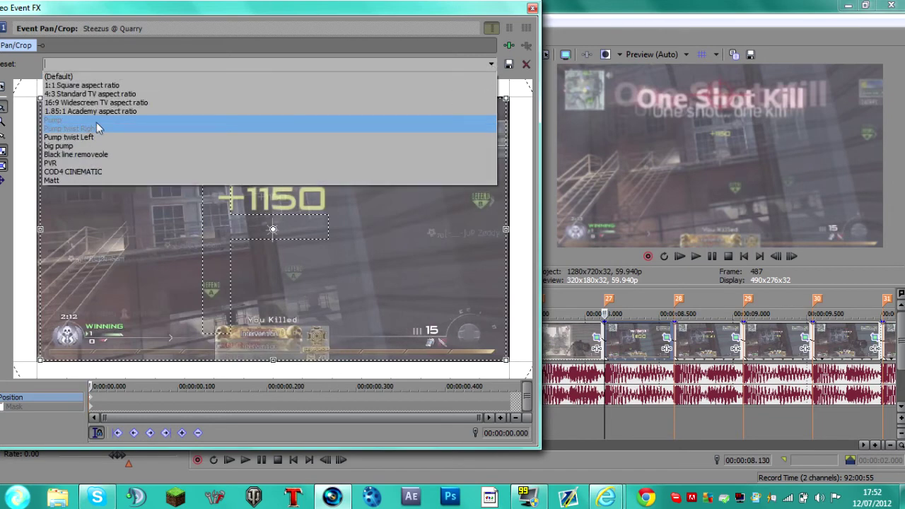
{"action": "left_click", "coordinate": [97, 121]}
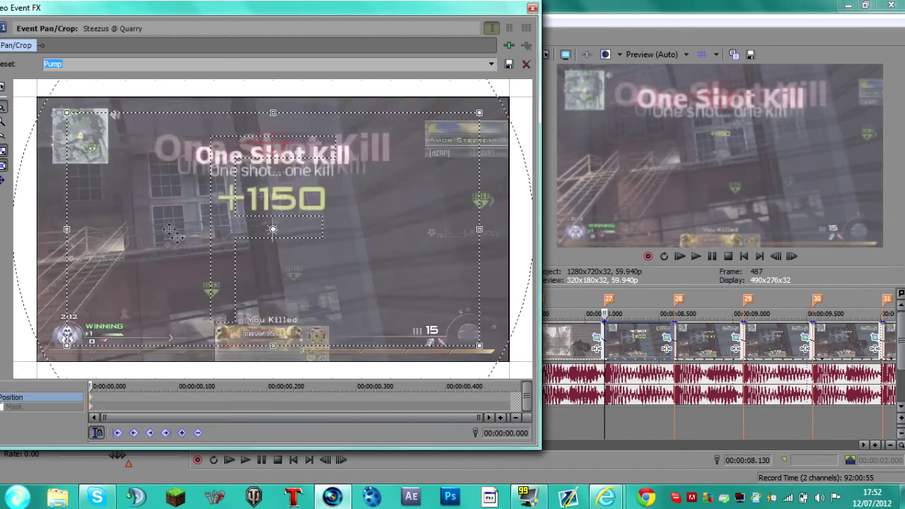
Step: Add an end keyframe at 00:00:00.473 with the PVR preset and close the pan/crop settings
{"action": "left_click", "coordinate": [491, 64]}
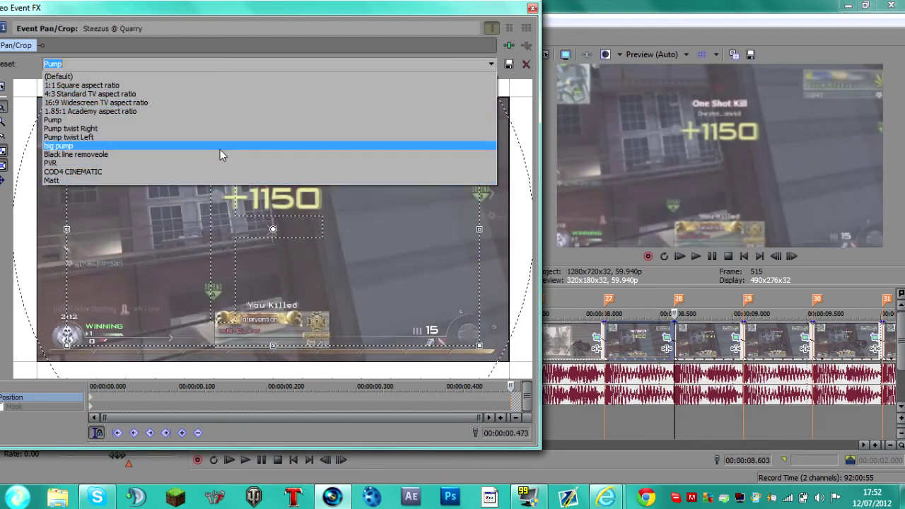
{"action": "left_click", "coordinate": [204, 164]}
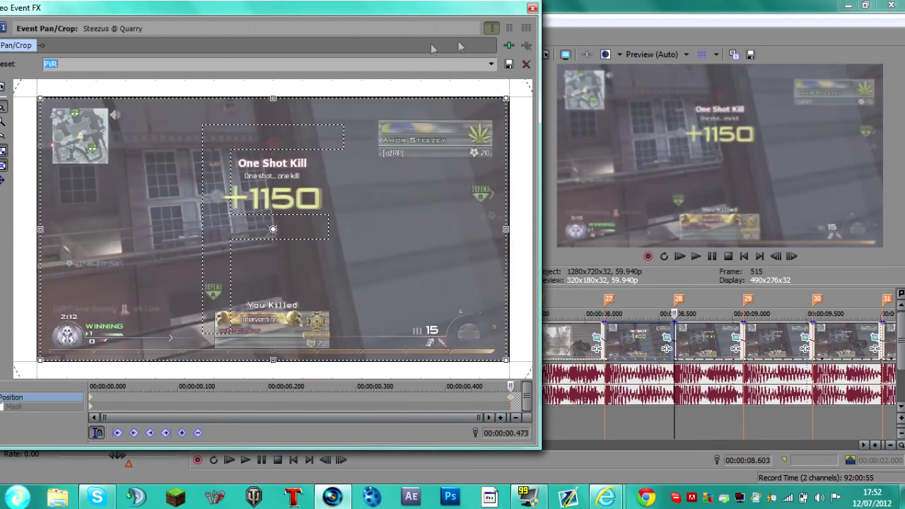
{"action": "left_click", "coordinate": [532, 7]}
Step: Copy the event at marker 27 and paste its event attributes onto all following video events through the closing one
{"action": "right_click", "coordinate": [636, 362]}
{"action": "left_click", "coordinate": [735, 255]}
{"action": "scroll", "coordinate": [695, 337], "scroll_direction": "down", "scroll_amount": 3}
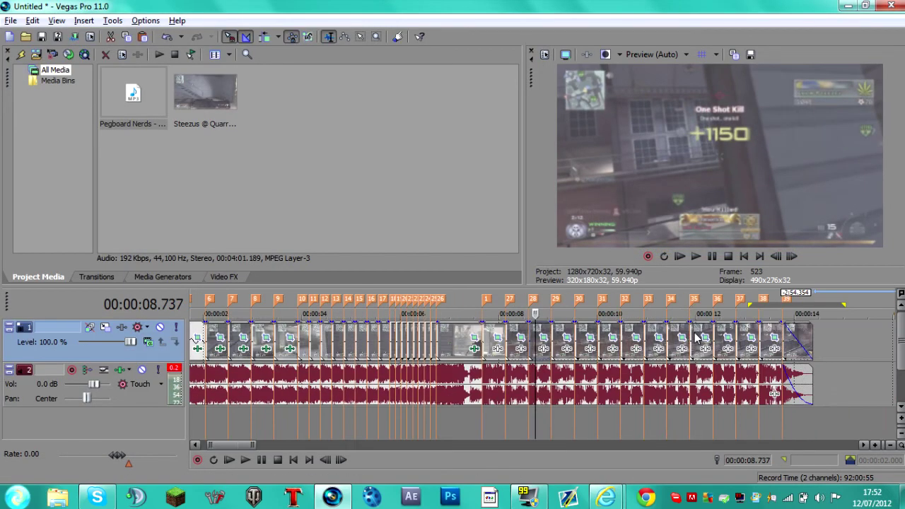
{"action": "left_click", "coordinate": [787, 346]}
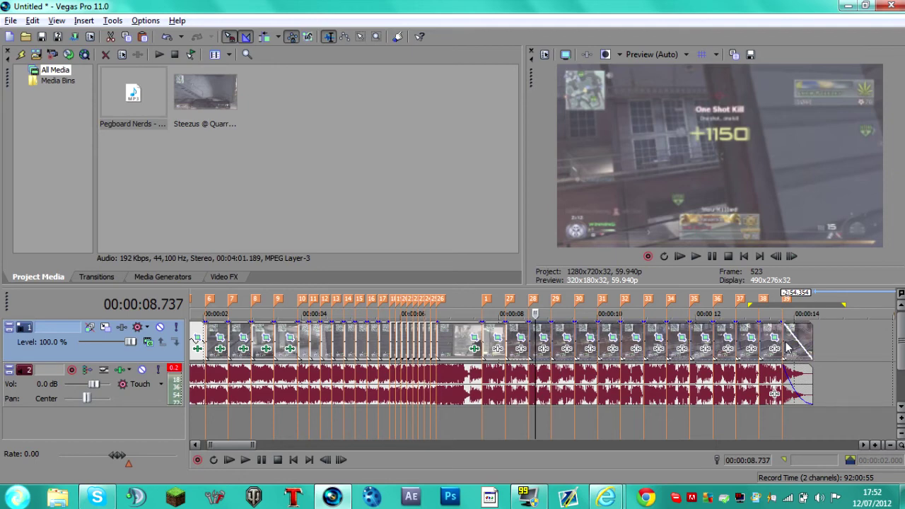
{"action": "right_click", "coordinate": [763, 354]}
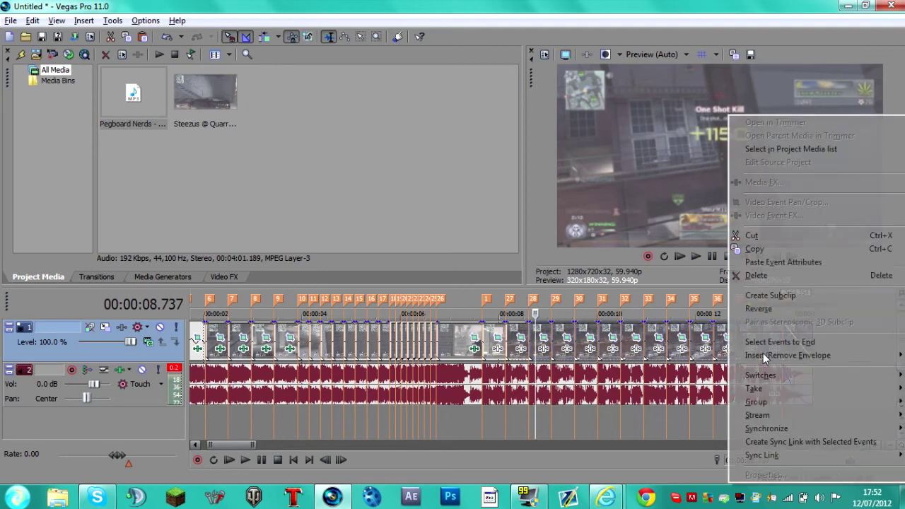
{"action": "left_click", "coordinate": [777, 261]}
Step: Set the loop region from 00:00:07.658 to 00:00:14.382 and play it to review the pump effects
{"action": "left_click", "coordinate": [482, 382]}
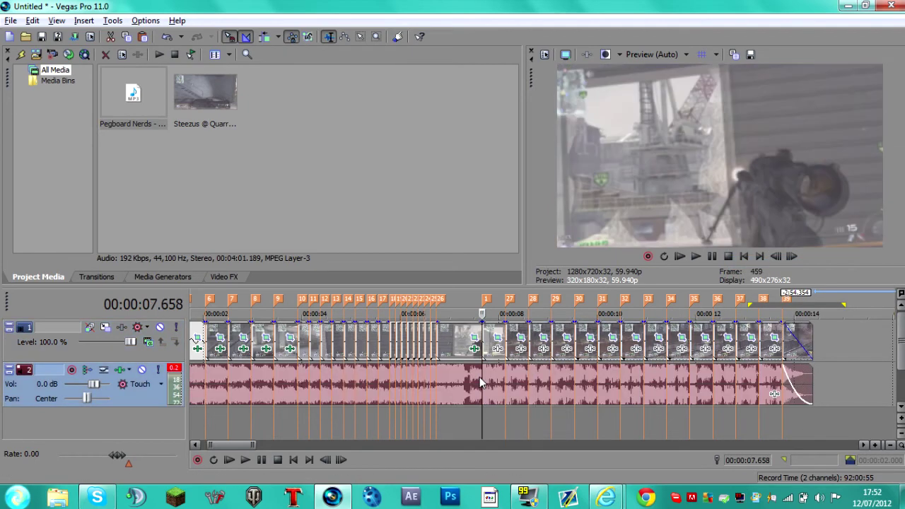
{"action": "left_click", "coordinate": [512, 371]}
{"action": "left_click", "coordinate": [506, 369]}
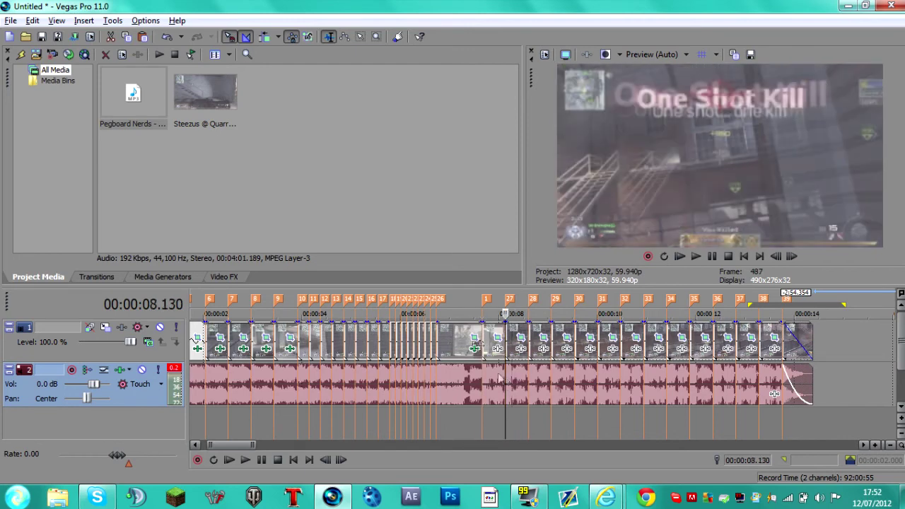
{"action": "left_click_drag", "start_coordinate": [485, 304], "coordinate": [817, 295]}
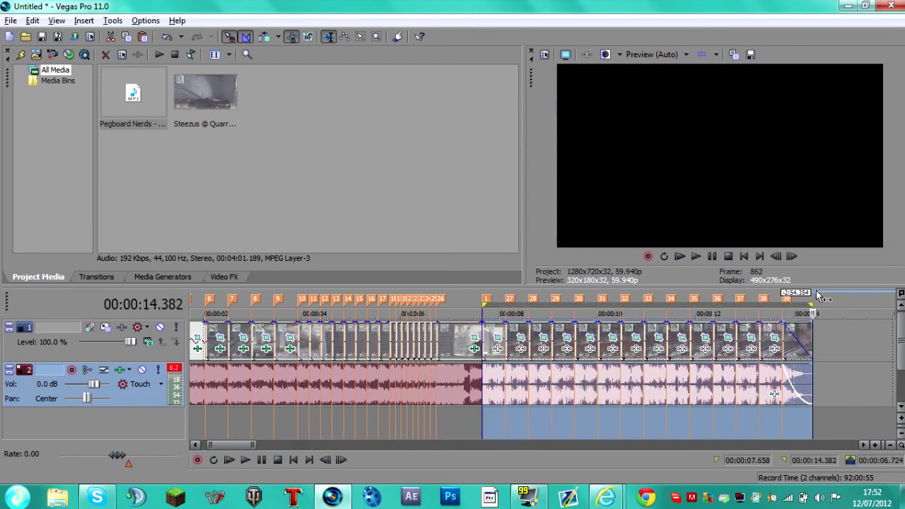
{"action": "key", "text": "space"}
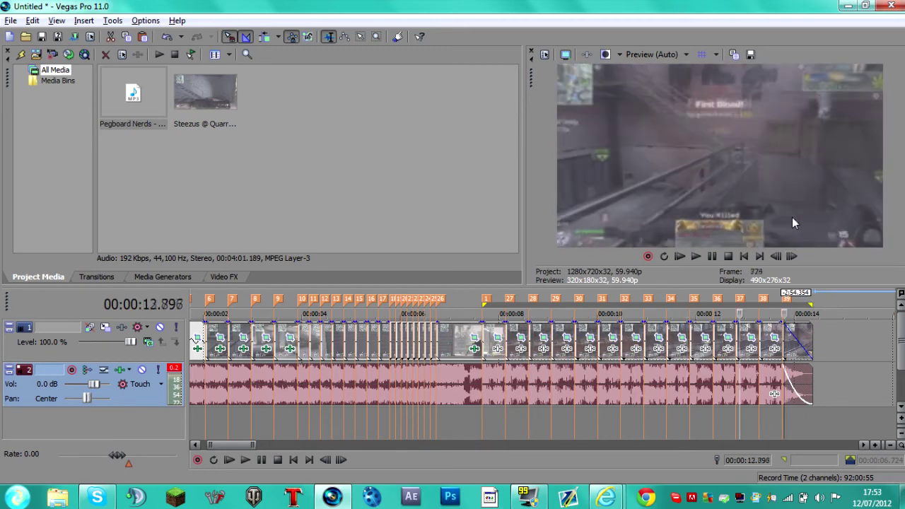
{"action": "key", "text": "space"}
{"action": "key", "text": "space"}
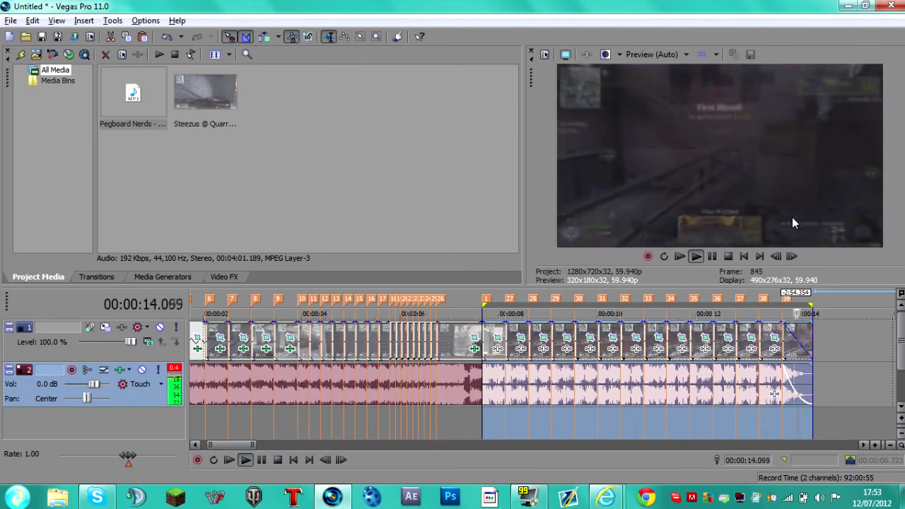
Step: Return the playhead to the project start and look over all the events on the timeline
{"action": "left_click", "coordinate": [757, 385]}
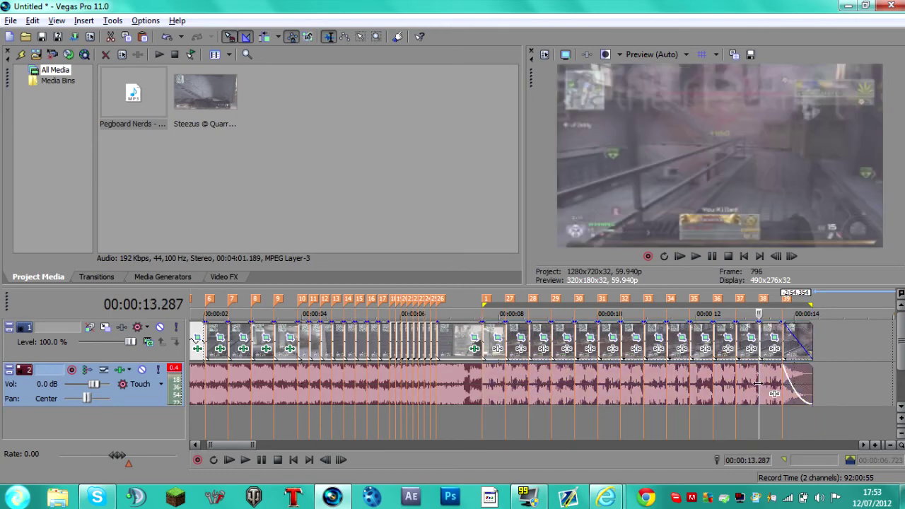
{"action": "scroll", "coordinate": [758, 383], "scroll_direction": "up", "scroll_amount": 5}
{"action": "scroll", "coordinate": [758, 383], "scroll_direction": "down", "scroll_amount": 5}
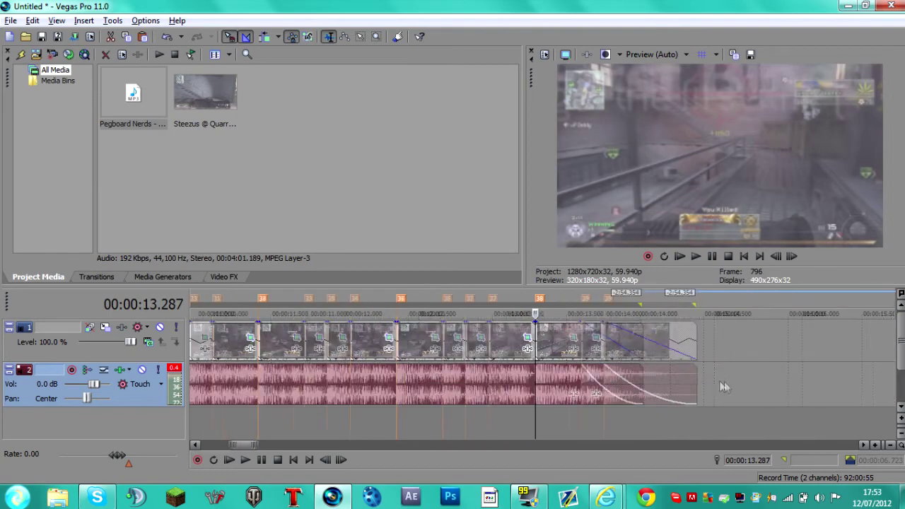
{"action": "left_click", "coordinate": [258, 394]}
{"action": "scroll", "coordinate": [267, 374], "scroll_direction": "down", "scroll_amount": 3}
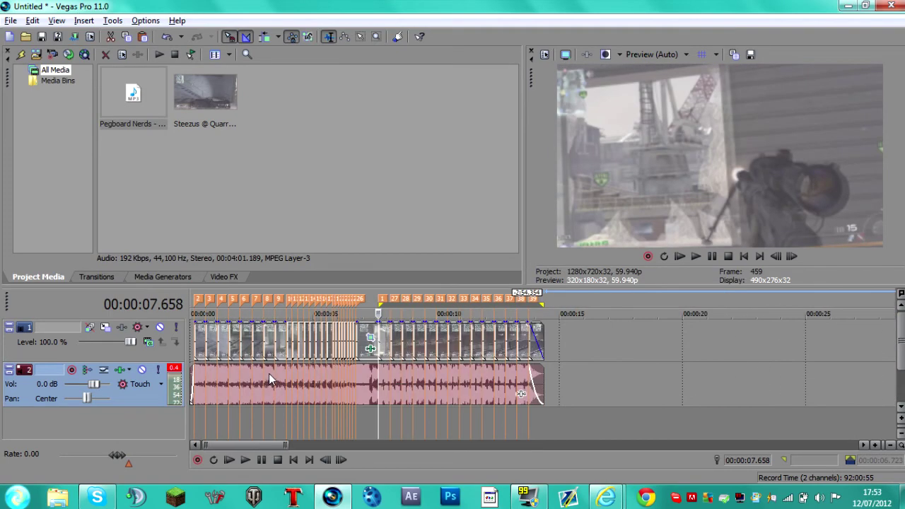
{"action": "left_click", "coordinate": [192, 304]}
{"action": "scroll", "coordinate": [209, 311], "scroll_direction": "up", "scroll_amount": 4}
{"action": "left_click", "coordinate": [197, 345]}
{"action": "scroll", "coordinate": [241, 349], "scroll_direction": "down", "scroll_amount": 3}
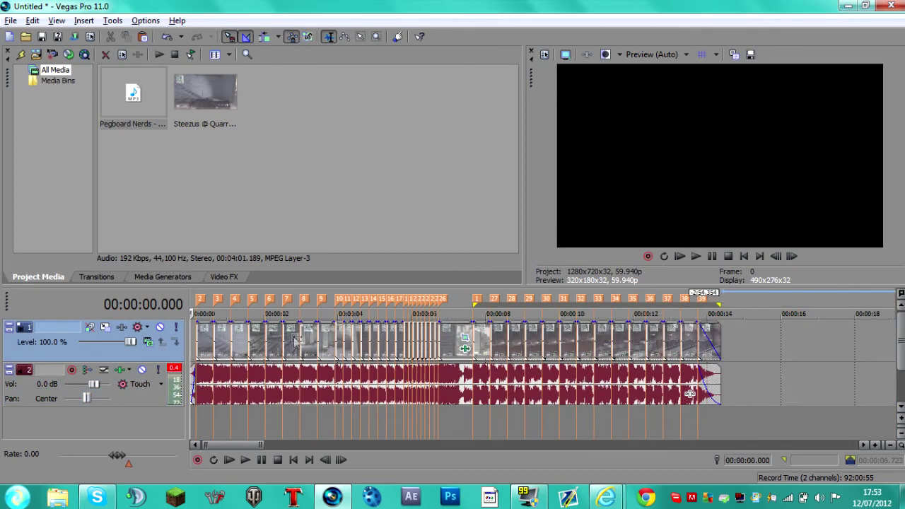
{"action": "scroll", "coordinate": [310, 344], "scroll_direction": "up", "scroll_amount": 2}
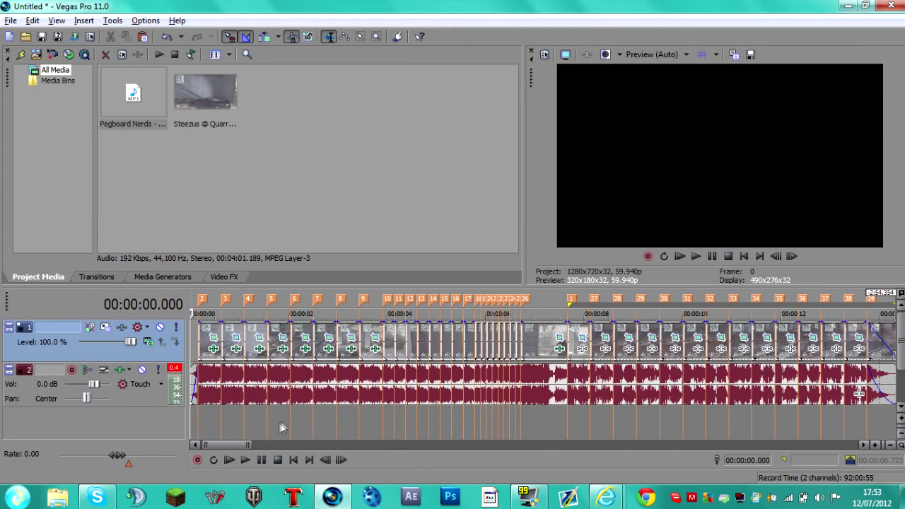
{"action": "left_click_drag", "start_coordinate": [246, 444], "coordinate": [252, 444]}
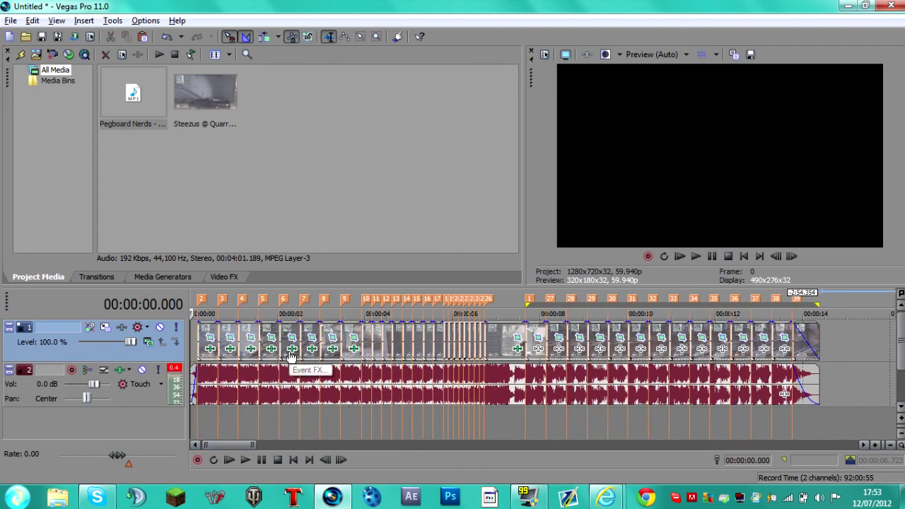